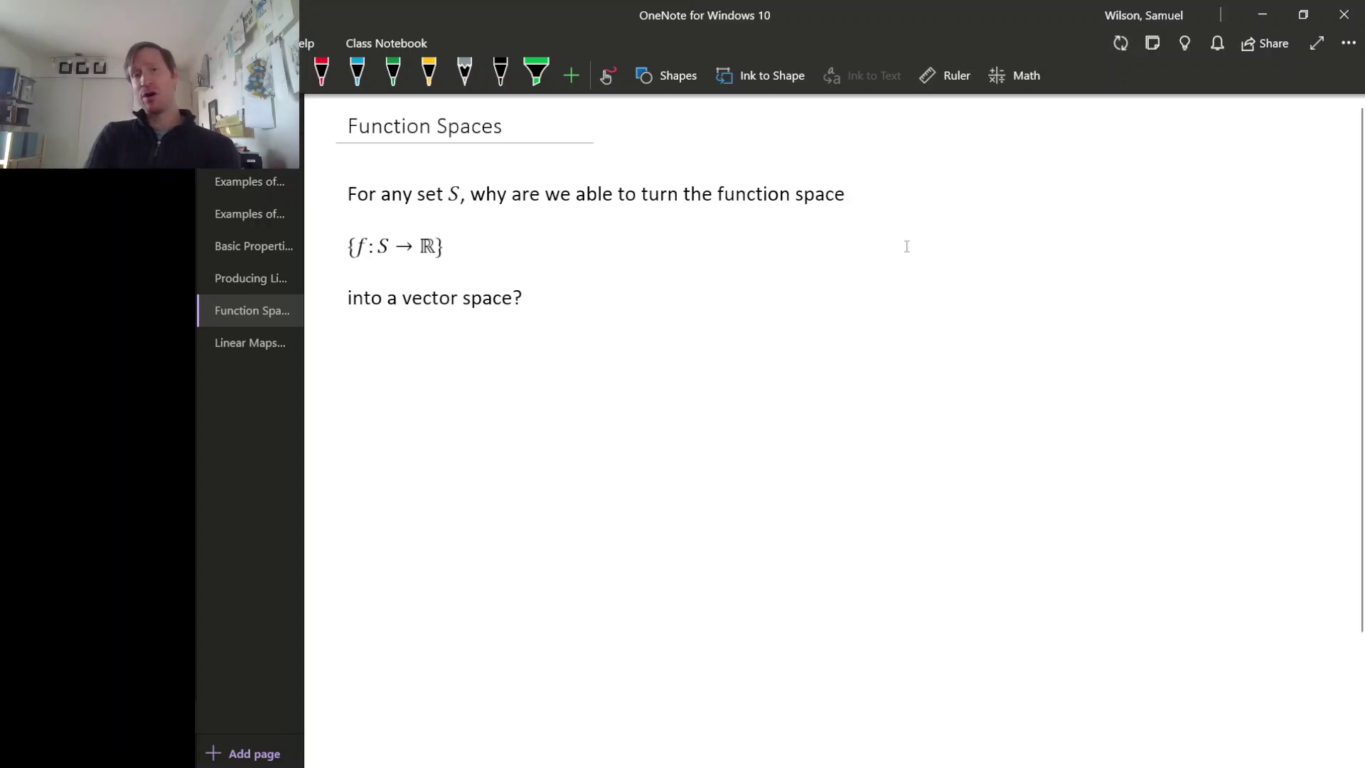
- Ink arrows pointing at S and ℝ in the set {f:S→ℝ}
left_click(605, 77)
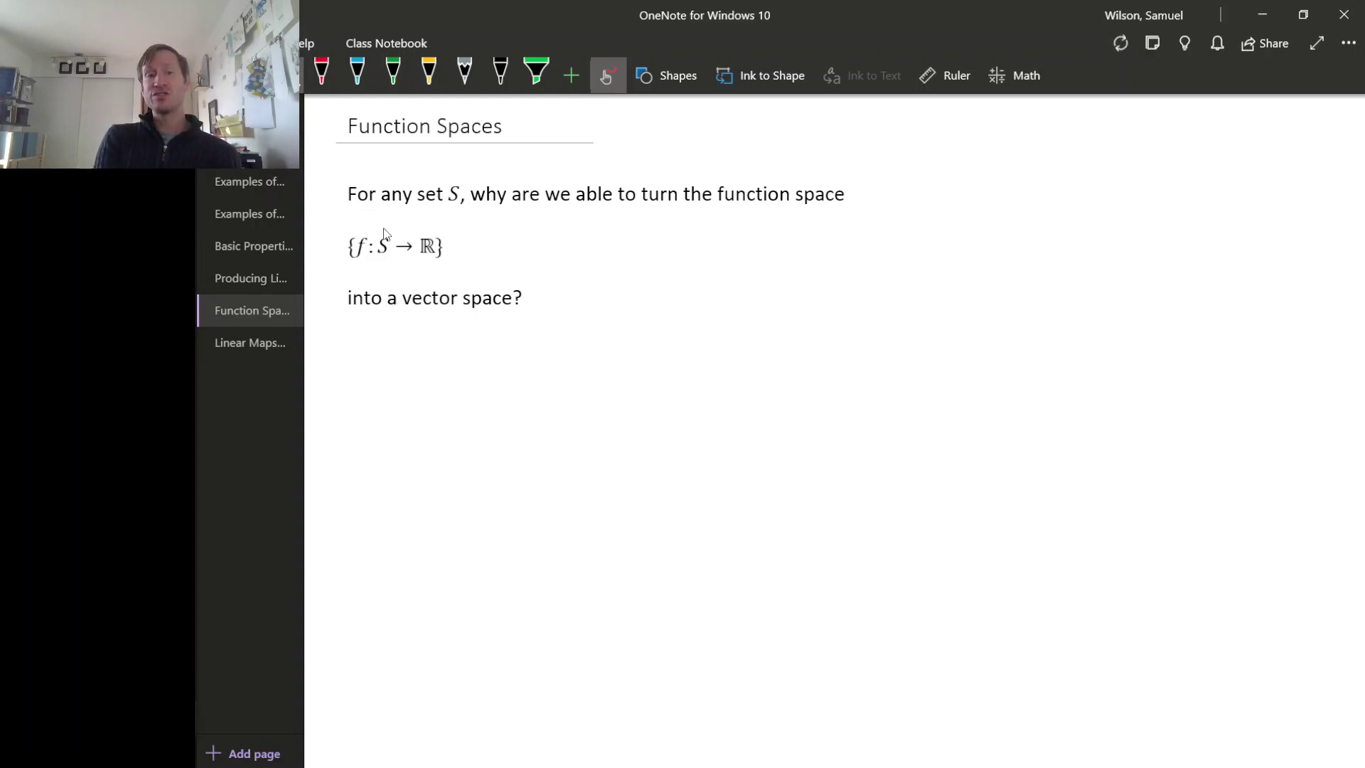
mouse_move(383, 208)
left_mouse_down()
mouse_move(384, 226)
mouse_move(435, 215)
left_mouse_up()
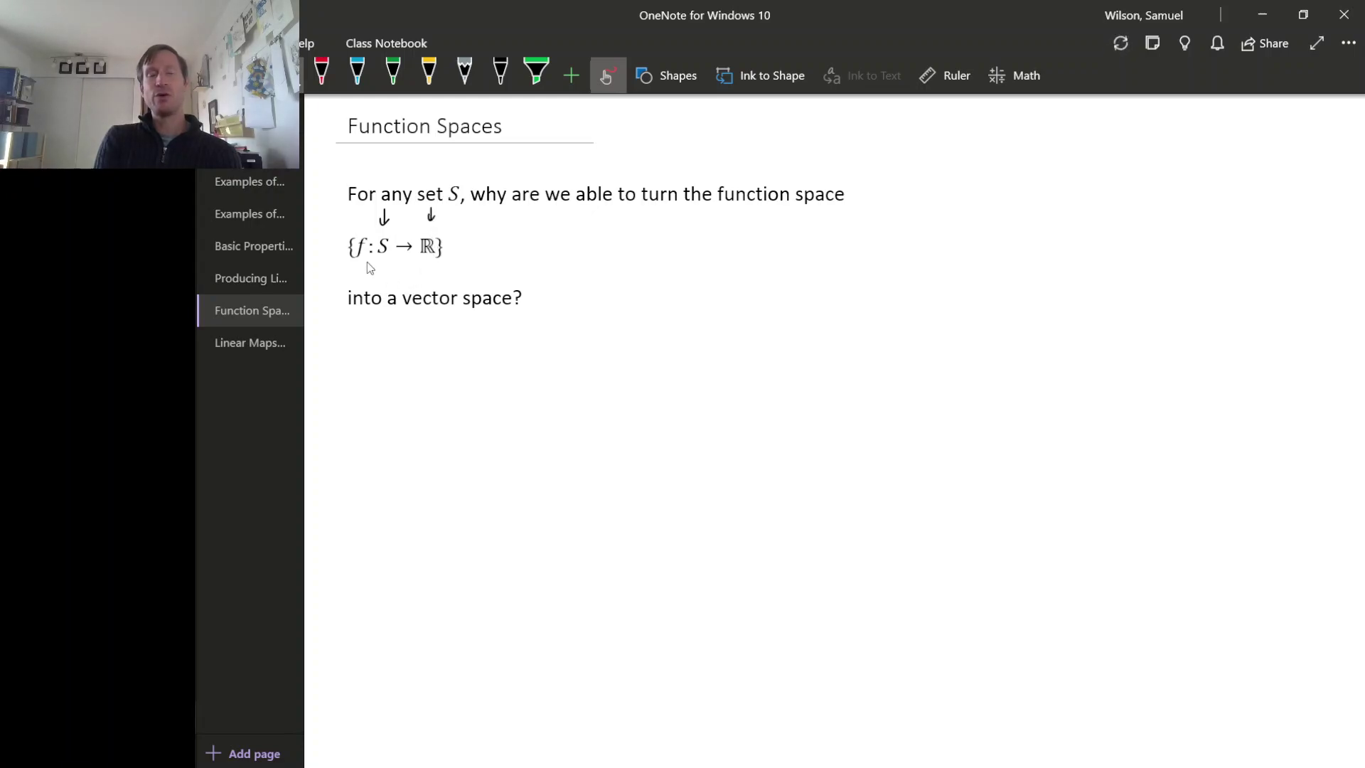
left_click_drag(476, 154, 474, 176)
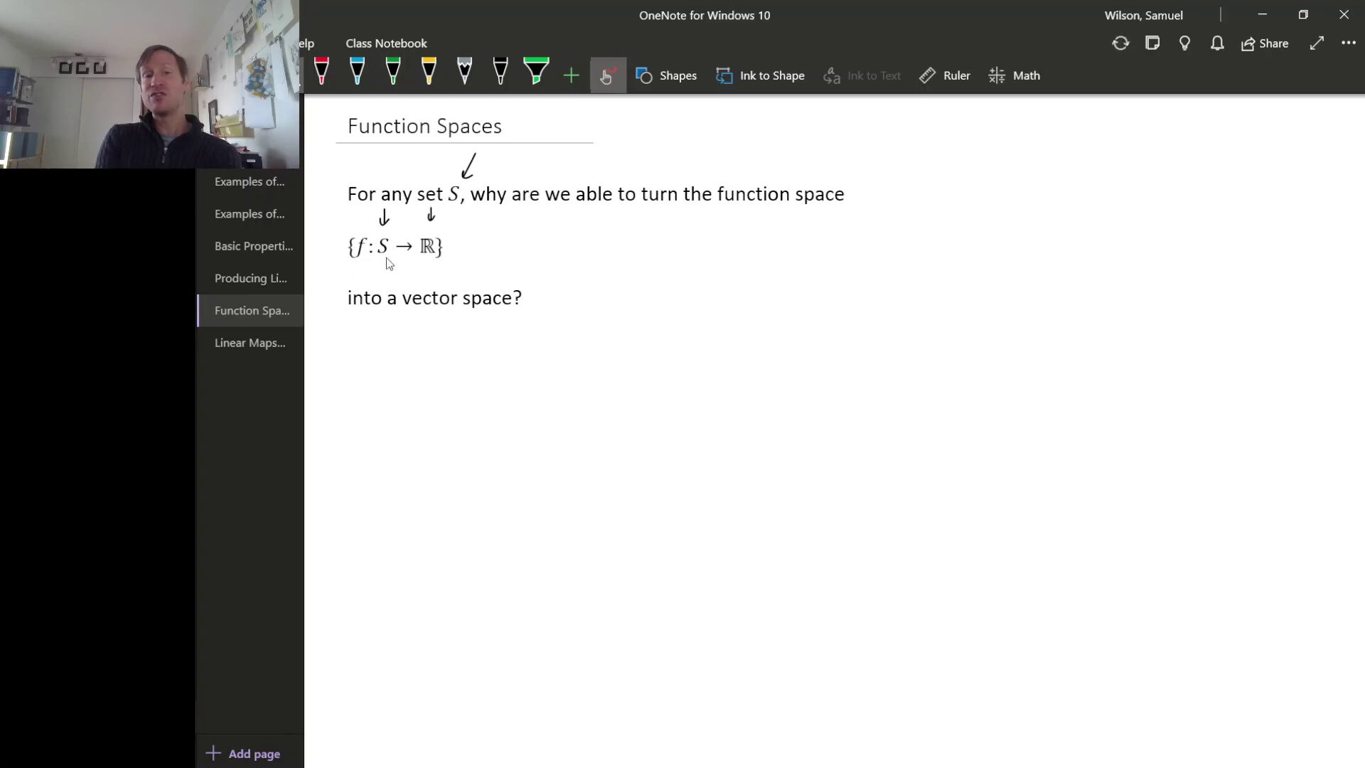
left_click_drag(382, 278, 383, 262)
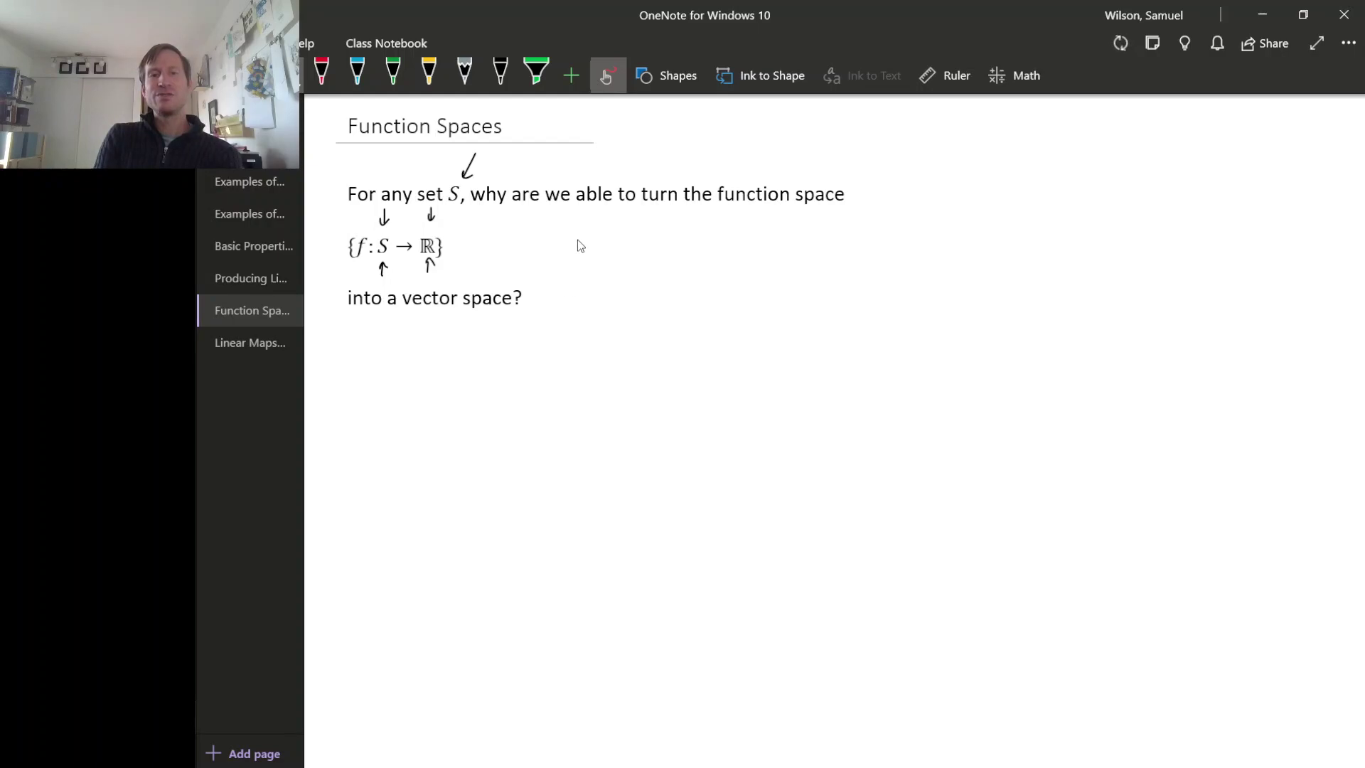
- Handwrite (F+g) to the right of the set
mouse_move(576, 237)
left_mouse_down()
mouse_move(596, 235)
mouse_move(580, 263)
left_mouse_up()
left_click_drag(575, 253, 619, 250)
mouse_move(613, 243)
left_mouse_down()
mouse_move(612, 261)
mouse_move(634, 264)
mouse_move(625, 276)
left_mouse_up()
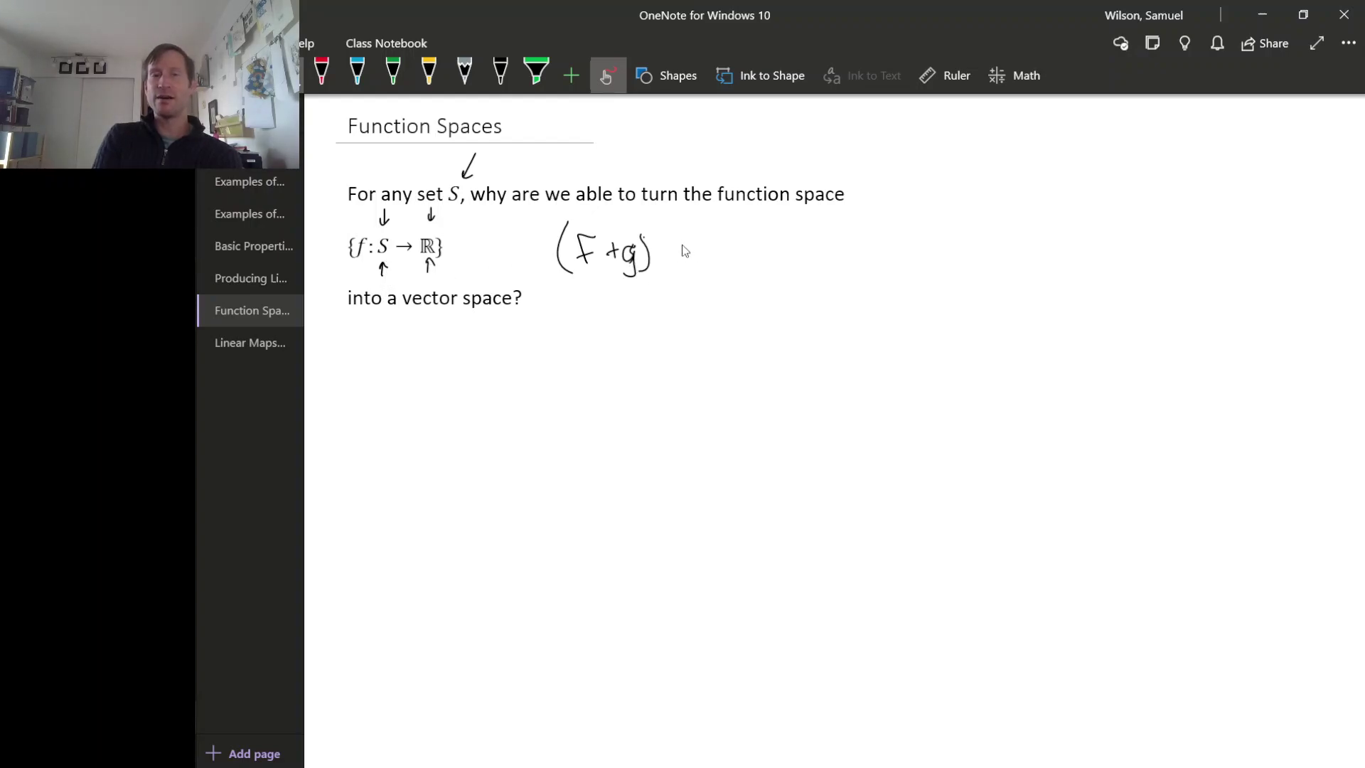
- Handwrite (F+g)(s) = f(s) + g(s), noting s ∈ S
mouse_move(679, 235)
left_mouse_down()
mouse_move(677, 265)
mouse_move(717, 264)
left_mouse_up()
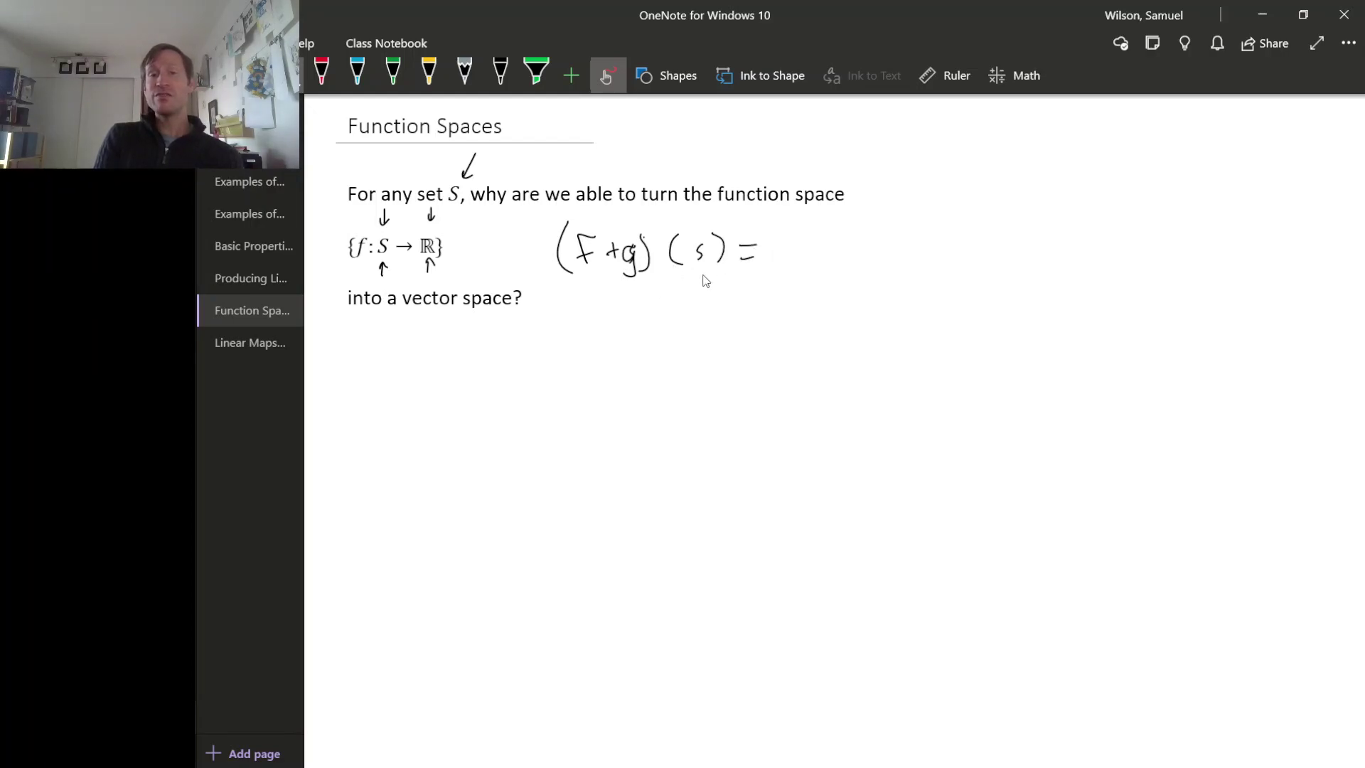
mouse_move(822, 243)
left_mouse_down()
mouse_move(804, 265)
mouse_move(817, 254)
mouse_move(866, 265)
left_mouse_up()
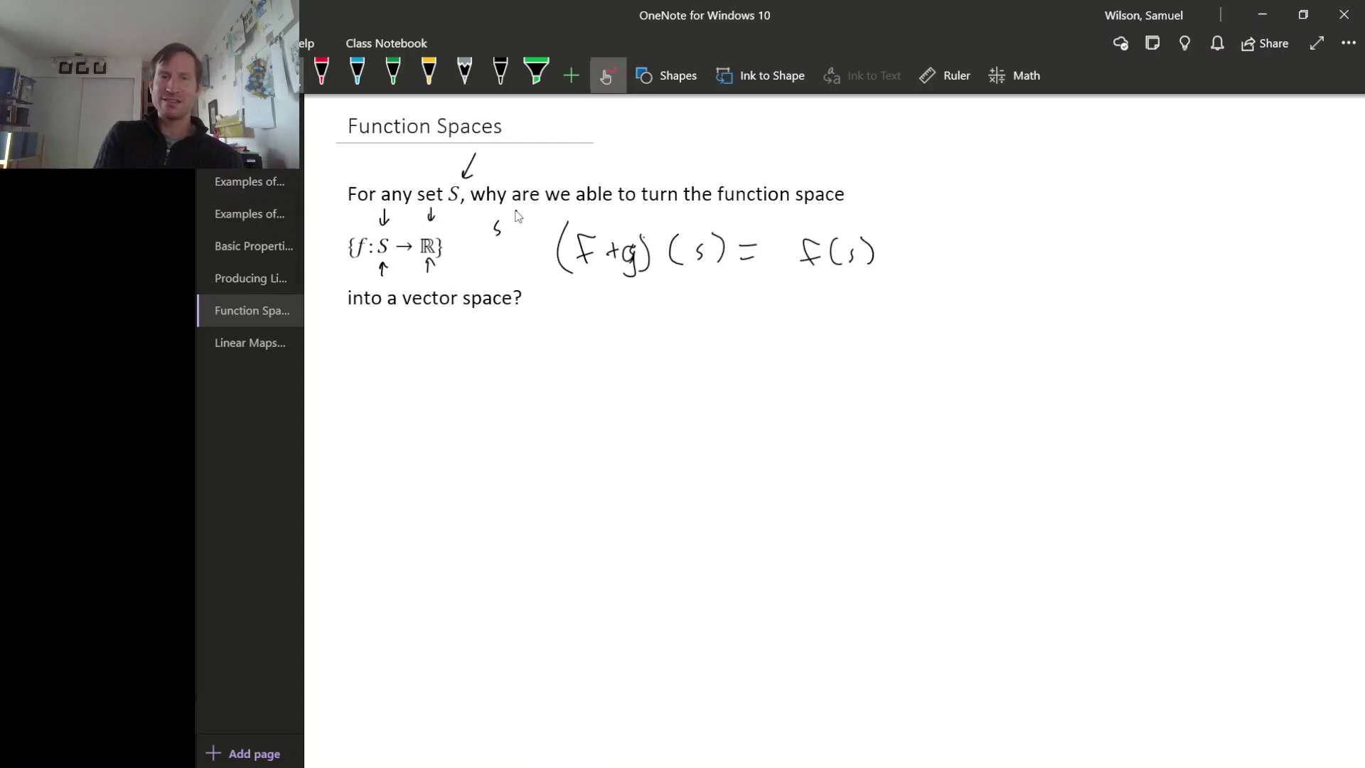
left_click_drag(521, 213, 519, 227)
left_click_drag(510, 219, 527, 229)
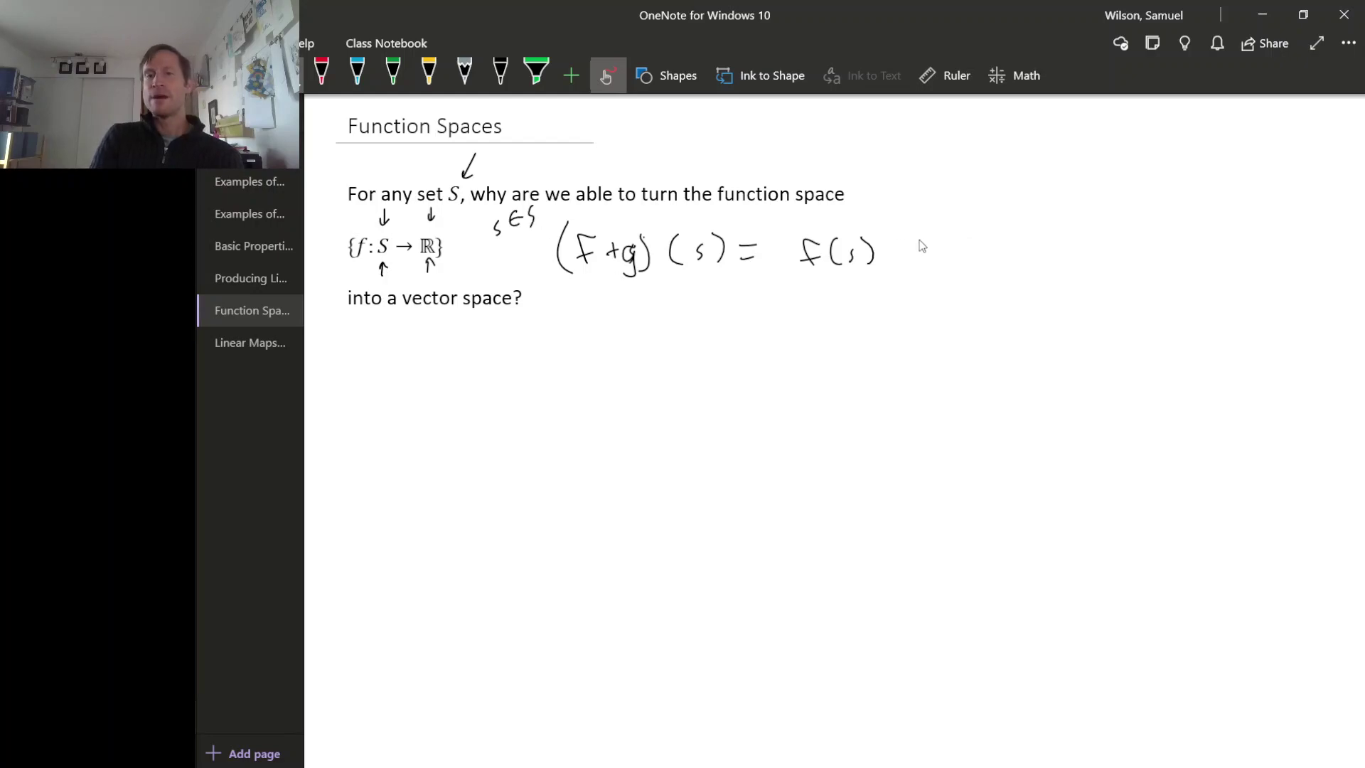
left_click_drag(955, 246, 945, 271)
mouse_move(982, 218)
left_mouse_down()
mouse_move(974, 249)
mouse_move(989, 249)
left_mouse_up()
left_click_drag(1004, 222, 1004, 252)
mouse_move(913, 236)
left_mouse_down()
mouse_move(911, 262)
mouse_move(932, 247)
left_mouse_up()
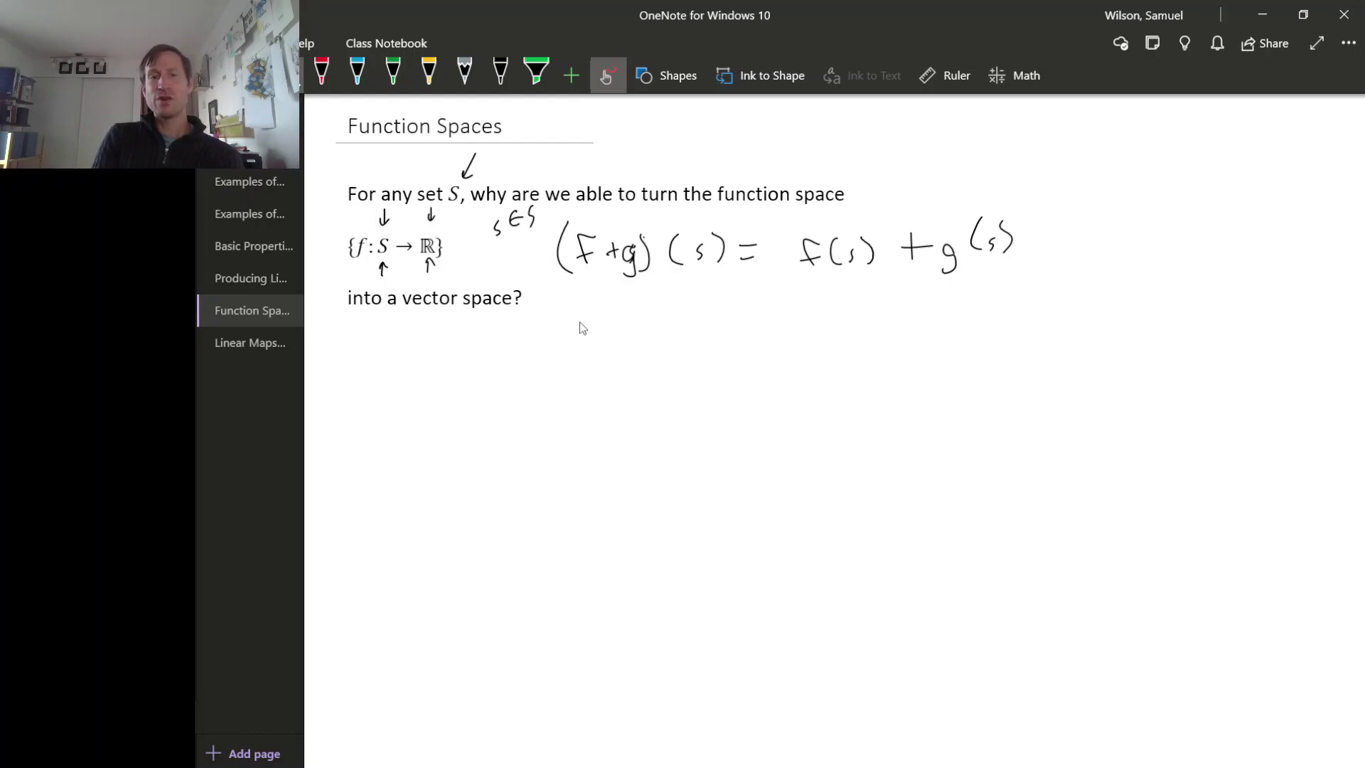
- Write (rf)(s) = r f(s) below the sum, noting r ∈ ℝ
left_click_drag(581, 321, 588, 359)
mouse_move(346, 389)
left_mouse_down()
mouse_move(391, 365)
mouse_move(404, 384)
left_mouse_up()
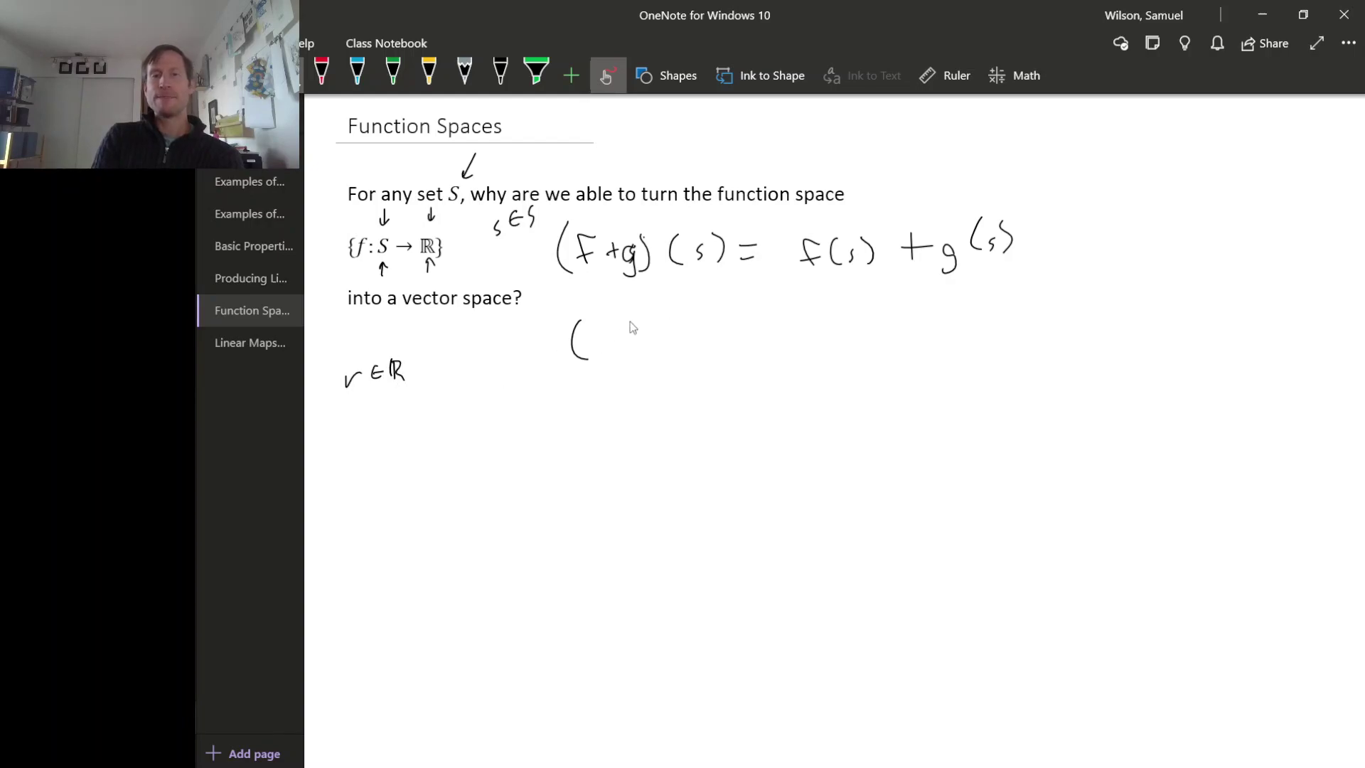
mouse_move(593, 339)
left_mouse_down()
mouse_move(628, 356)
mouse_move(639, 340)
left_mouse_up()
mouse_move(649, 321)
left_mouse_down()
mouse_move(655, 349)
mouse_move(715, 343)
left_mouse_up()
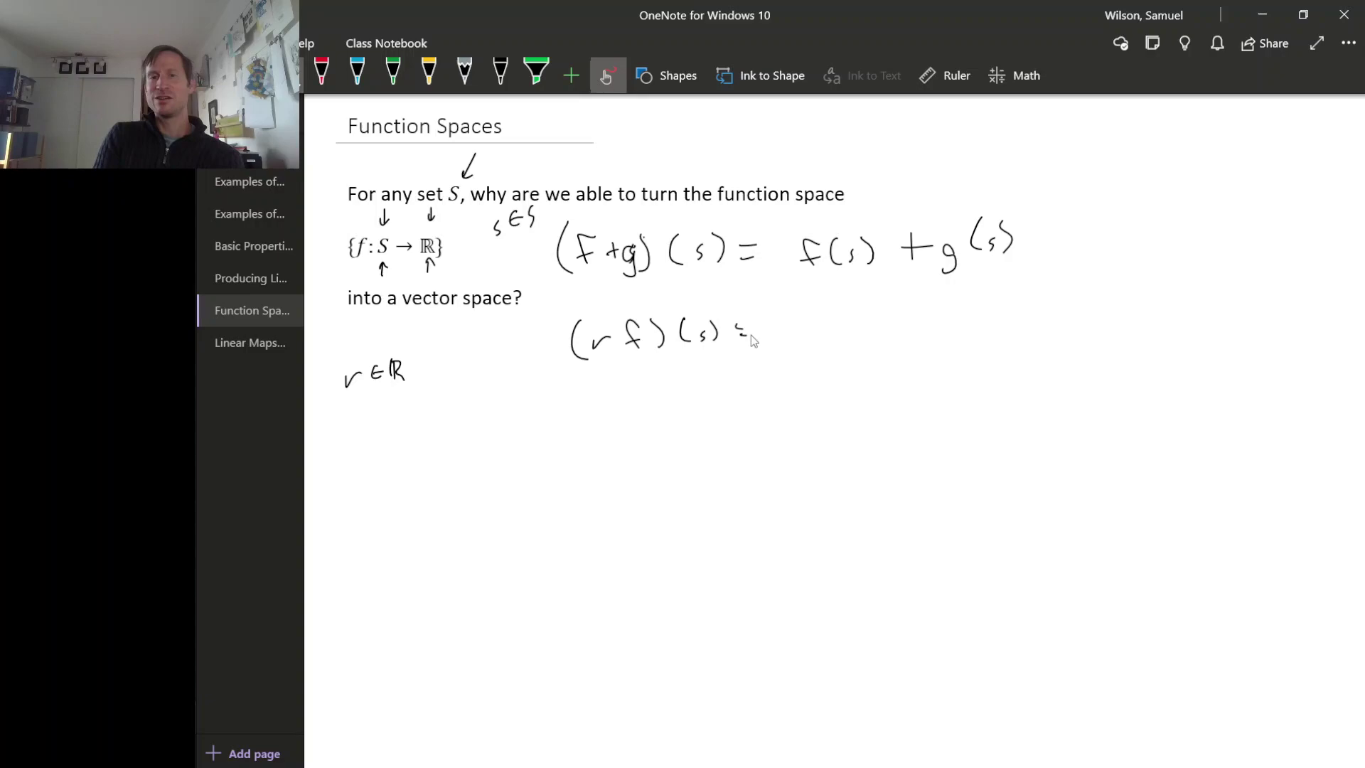
left_click_drag(789, 324, 808, 320)
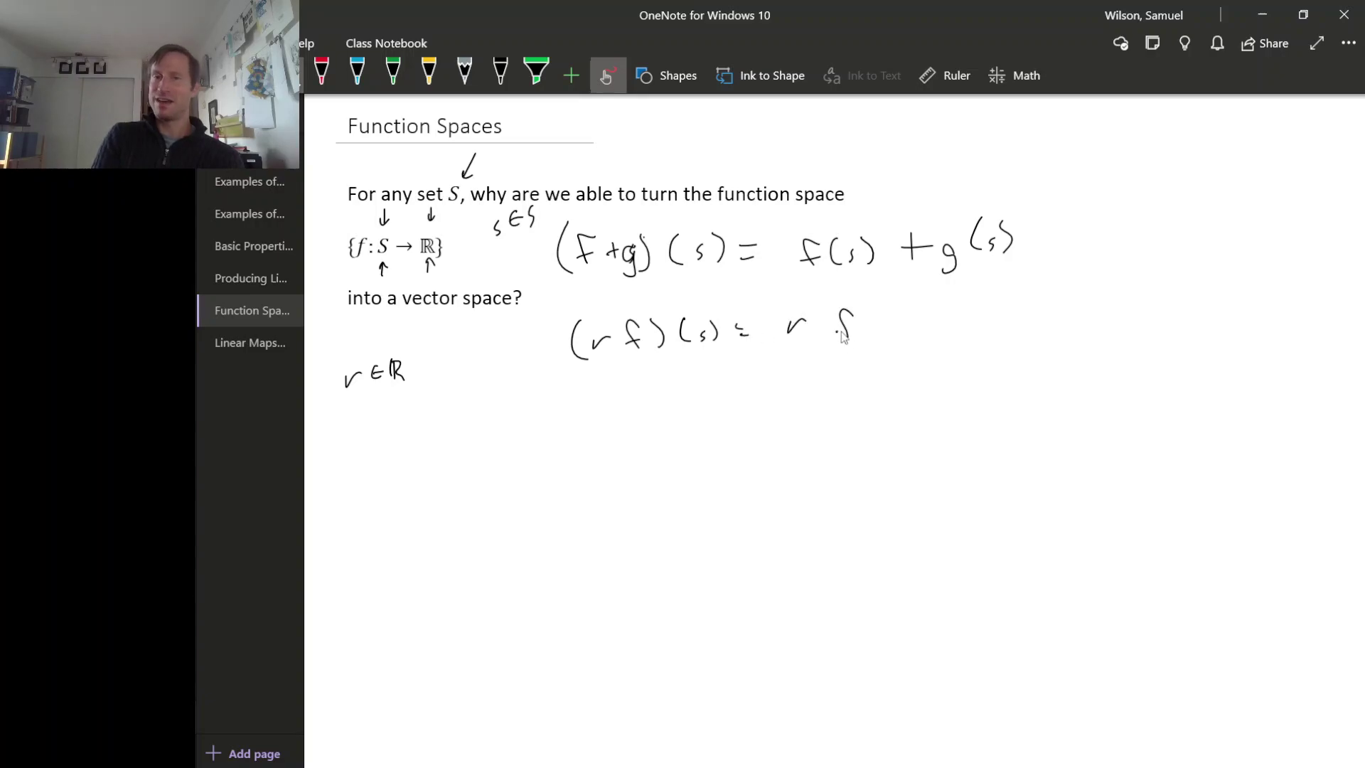
mouse_move(892, 321)
left_mouse_down()
mouse_move(887, 335)
mouse_move(901, 334)
left_mouse_up()
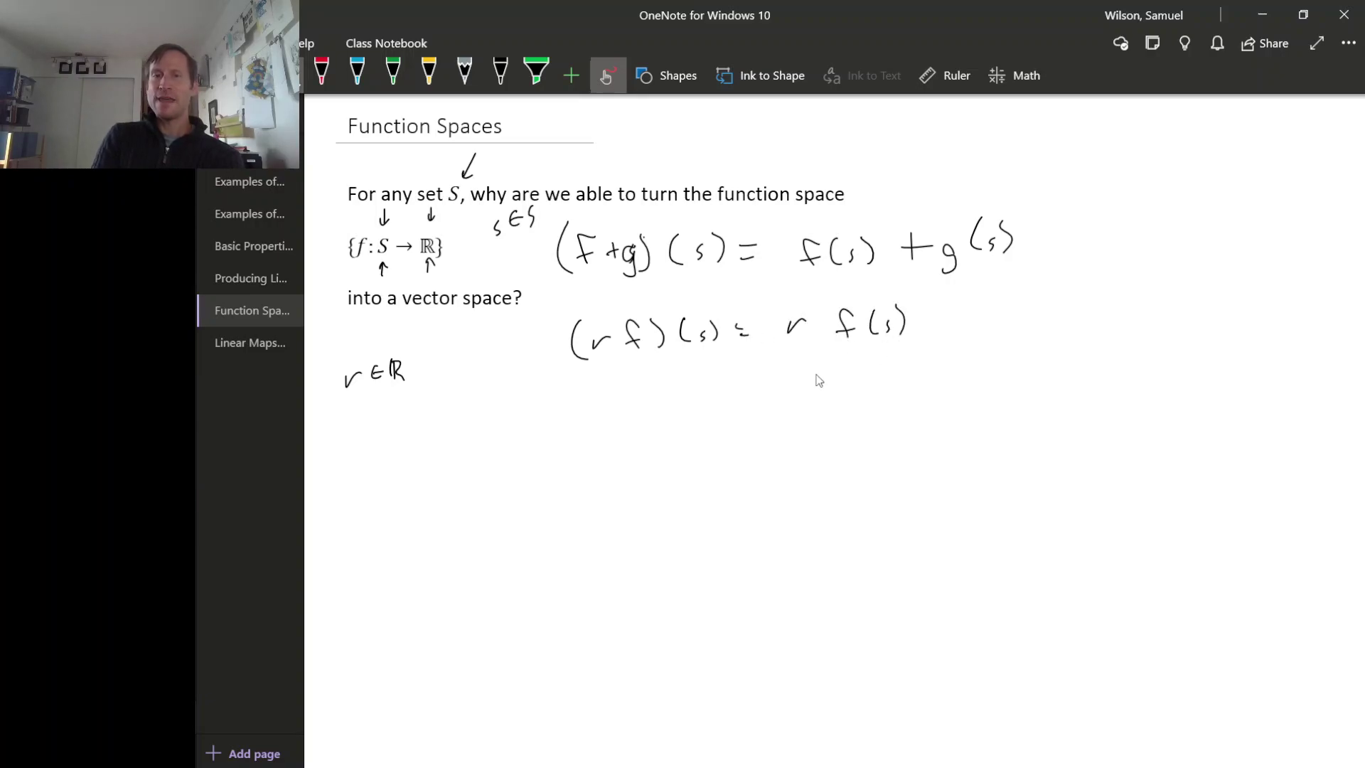
- Add an arrow under r f(s) labelled 'product in ℝ' and underline f(s)
mouse_move(815, 377)
left_mouse_down()
mouse_move(818, 348)
mouse_move(826, 357)
left_mouse_up()
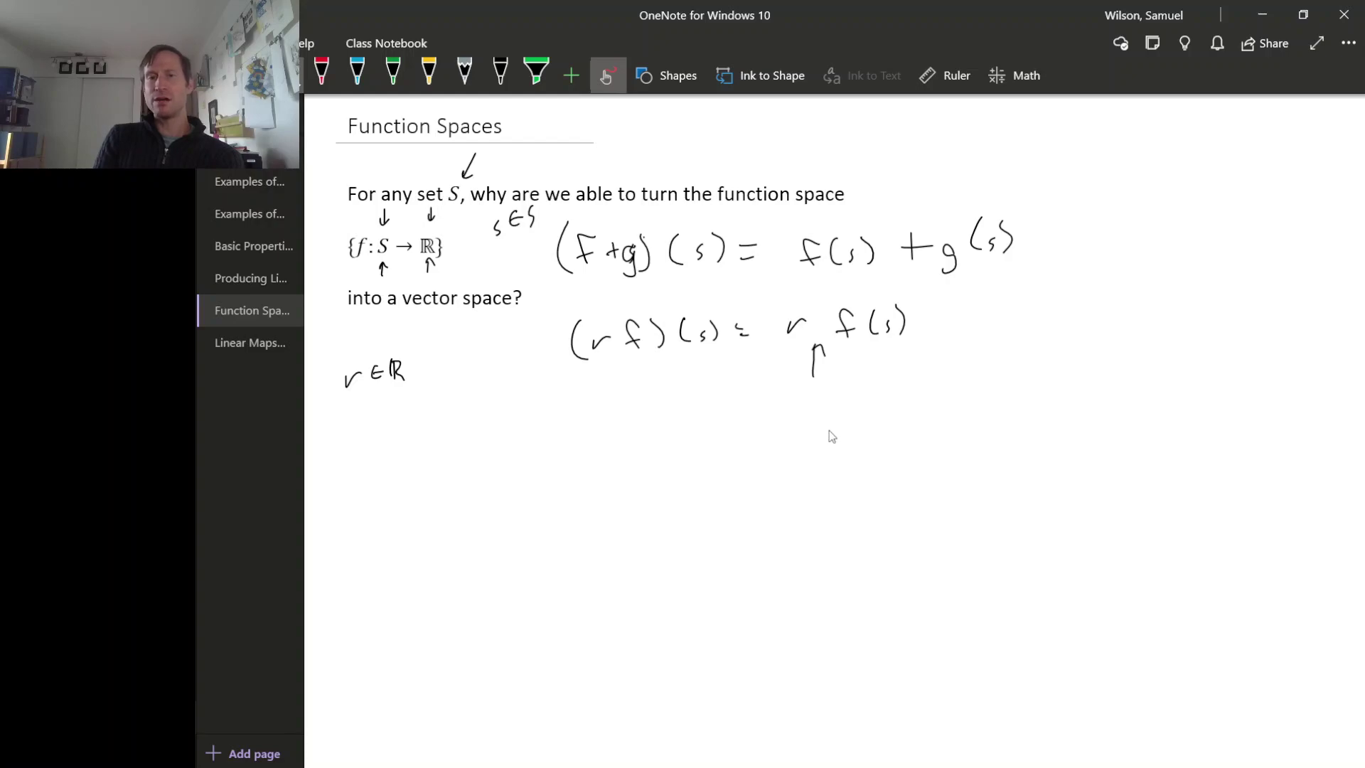
mouse_move(791, 428)
left_mouse_down()
mouse_move(822, 406)
mouse_move(955, 409)
mouse_move(959, 423)
left_mouse_up()
left_click_drag(853, 350, 893, 347)
left_click_drag(886, 359, 893, 364)
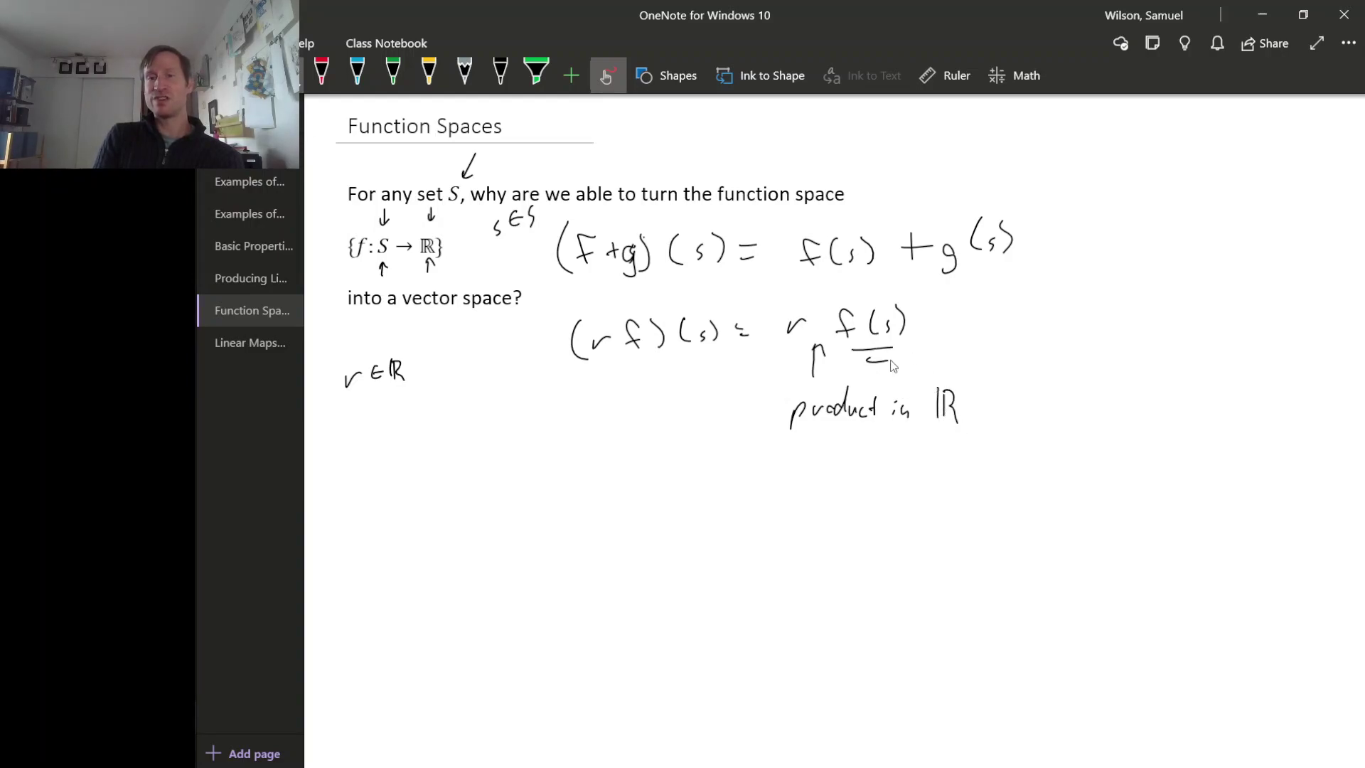
left_click_drag(784, 352, 794, 351)
left_click_drag(785, 359, 795, 358)
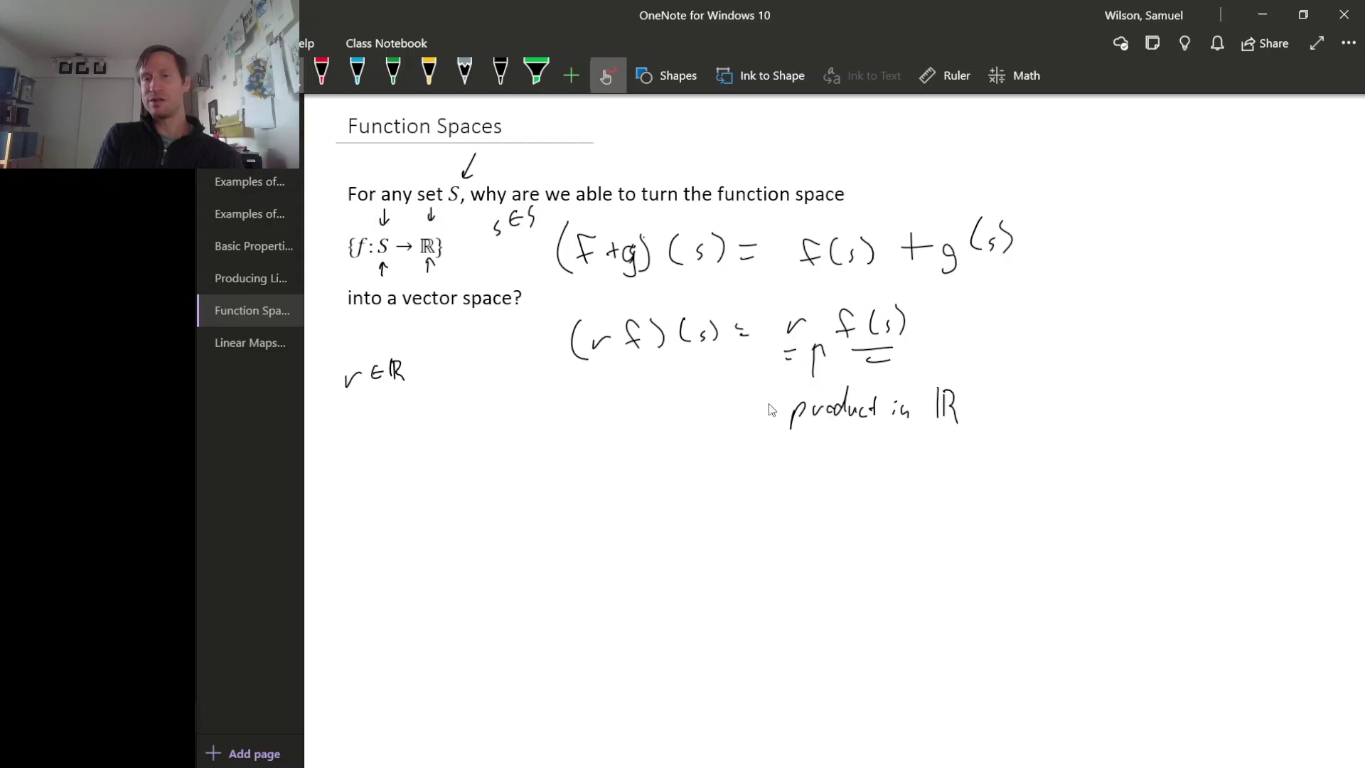
- Put a dot in r·f(s) and an arrow labelled 'addition in ℝ' at the plus
left_click(822, 324)
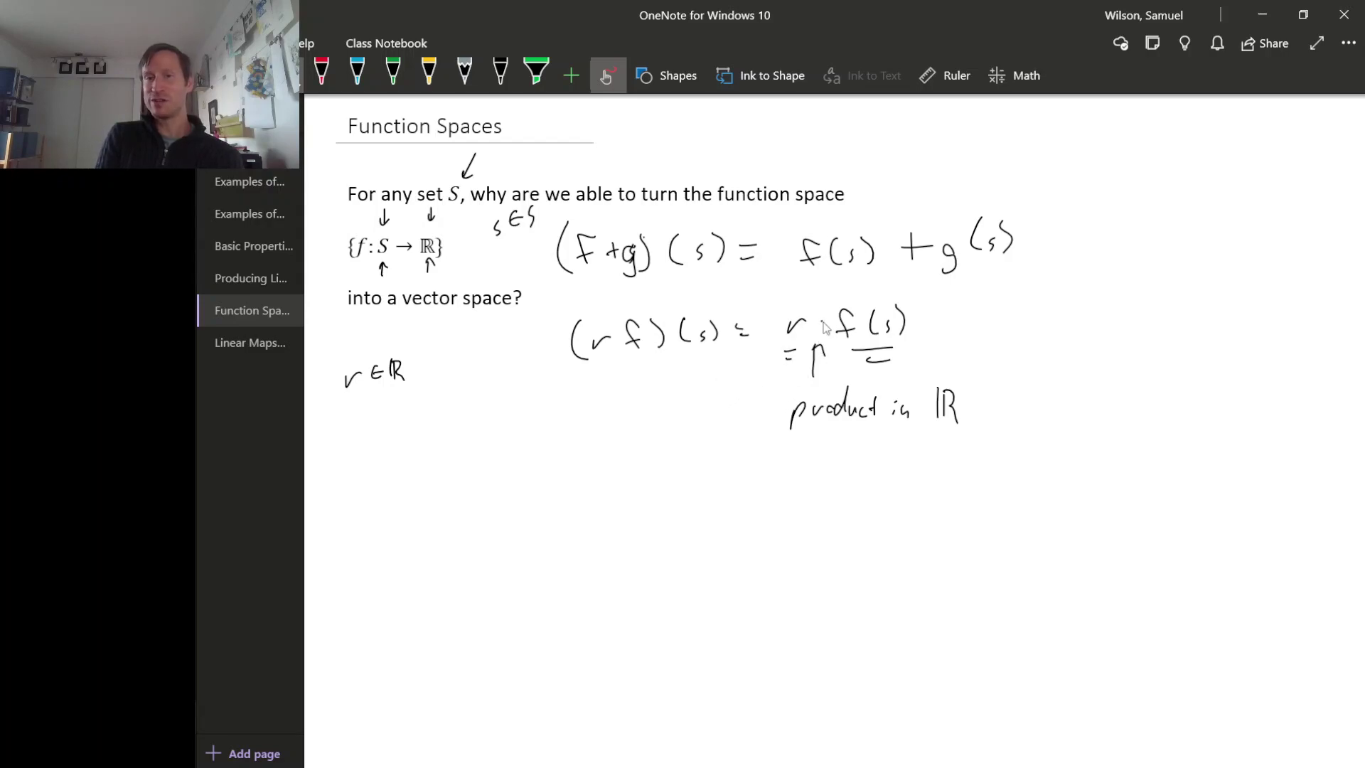
mouse_move(917, 184)
left_mouse_down()
mouse_move(917, 219)
mouse_move(924, 207)
left_mouse_up()
mouse_move(889, 155)
left_mouse_down()
mouse_move(913, 142)
mouse_move(939, 159)
mouse_move(1028, 146)
mouse_move(1050, 164)
left_mouse_up()
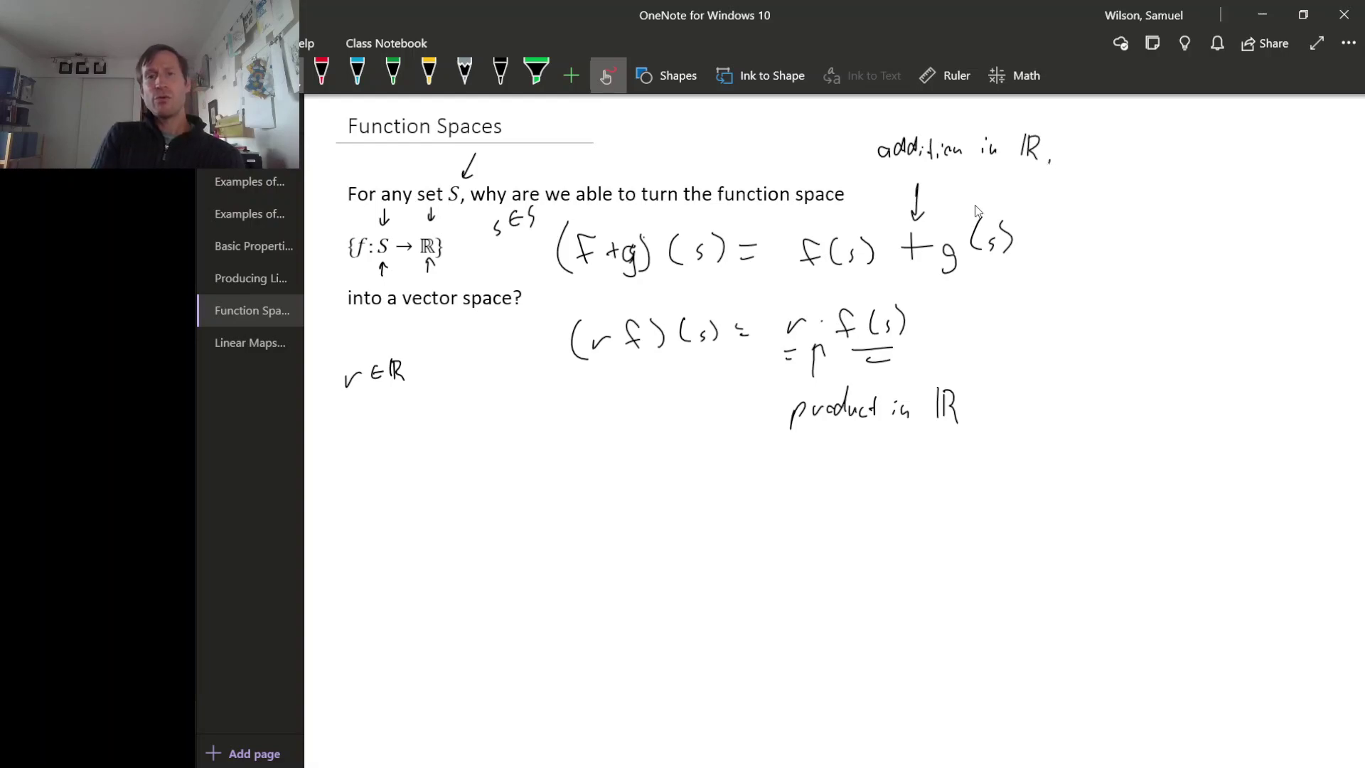
- Underline 'function space', 'vector space' and the plus sign, and circle ℝ in the set
left_click_drag(738, 211, 821, 206)
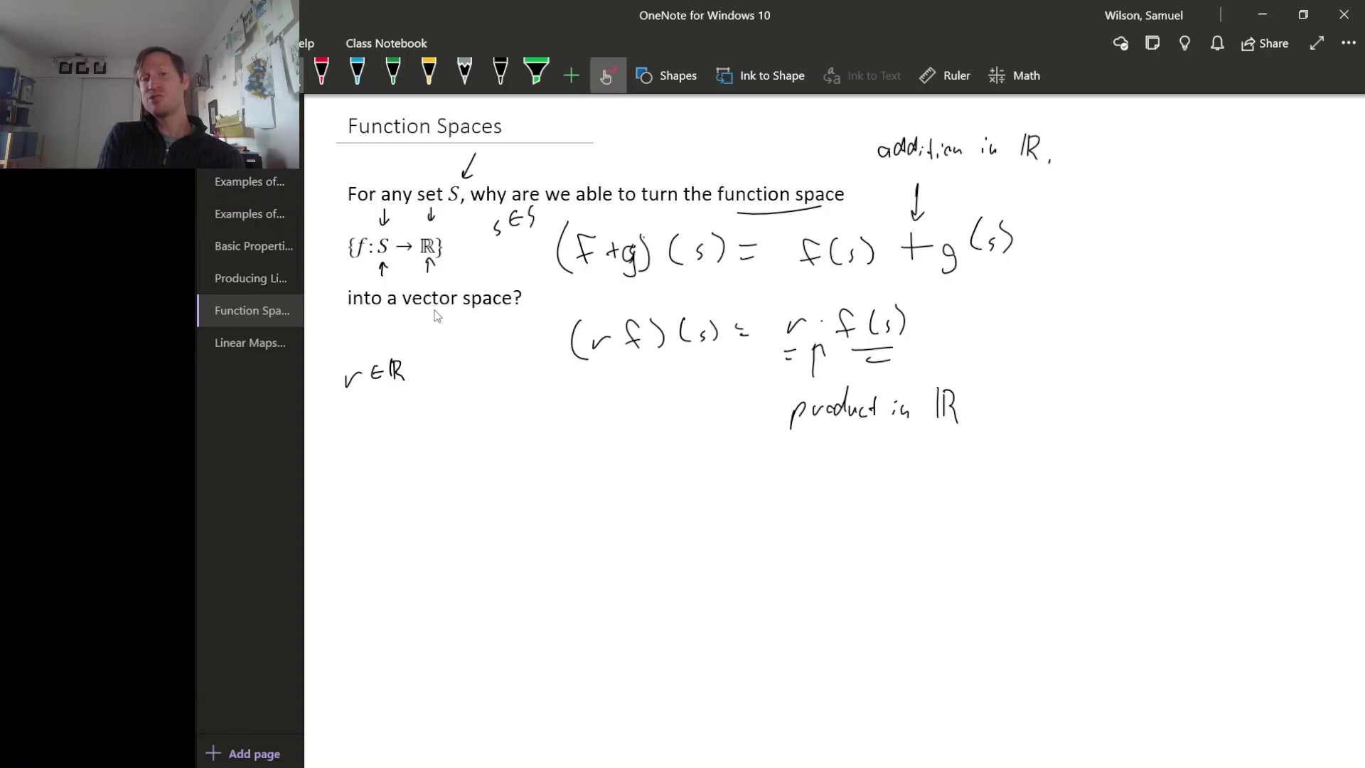
left_click_drag(420, 312, 519, 304)
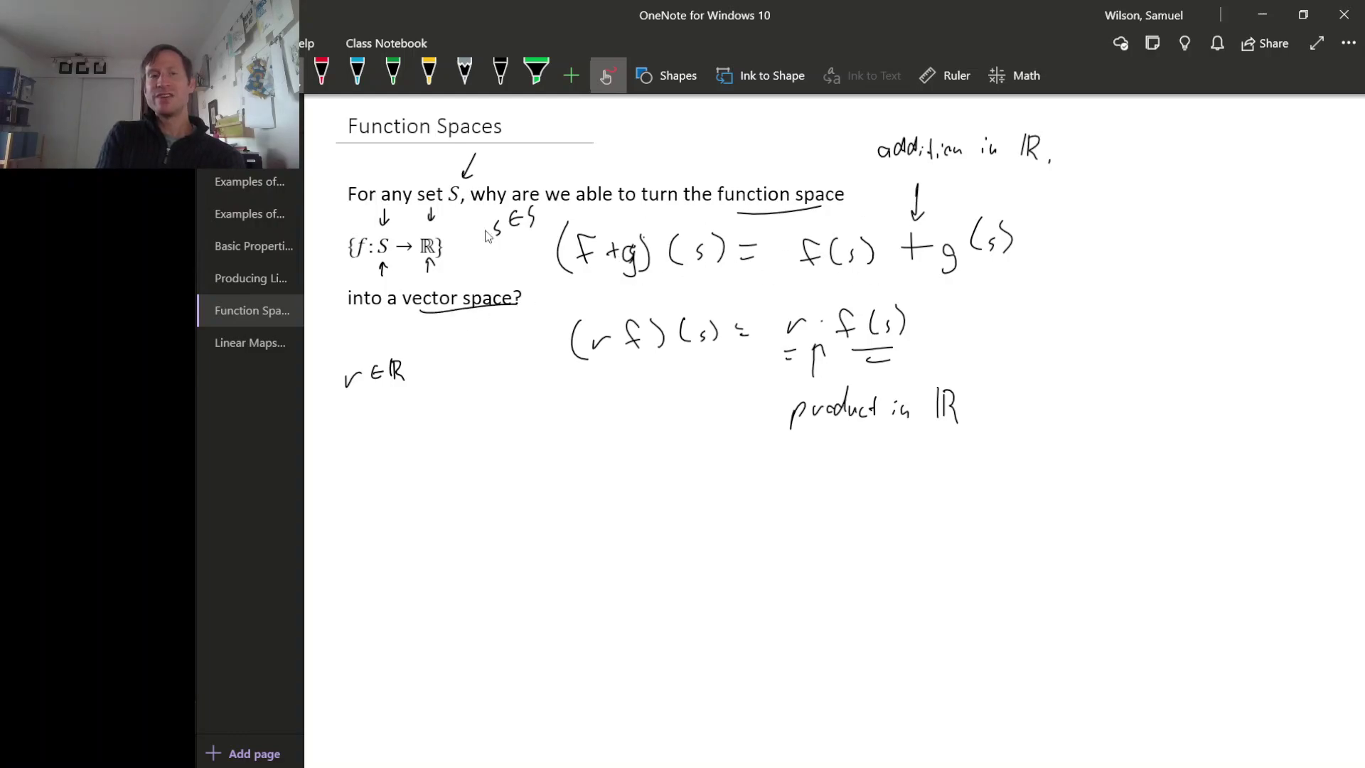
mouse_move(434, 240)
left_mouse_down()
mouse_move(420, 236)
mouse_move(430, 271)
mouse_move(439, 231)
mouse_move(424, 227)
left_mouse_up()
left_click_drag(444, 224, 453, 216)
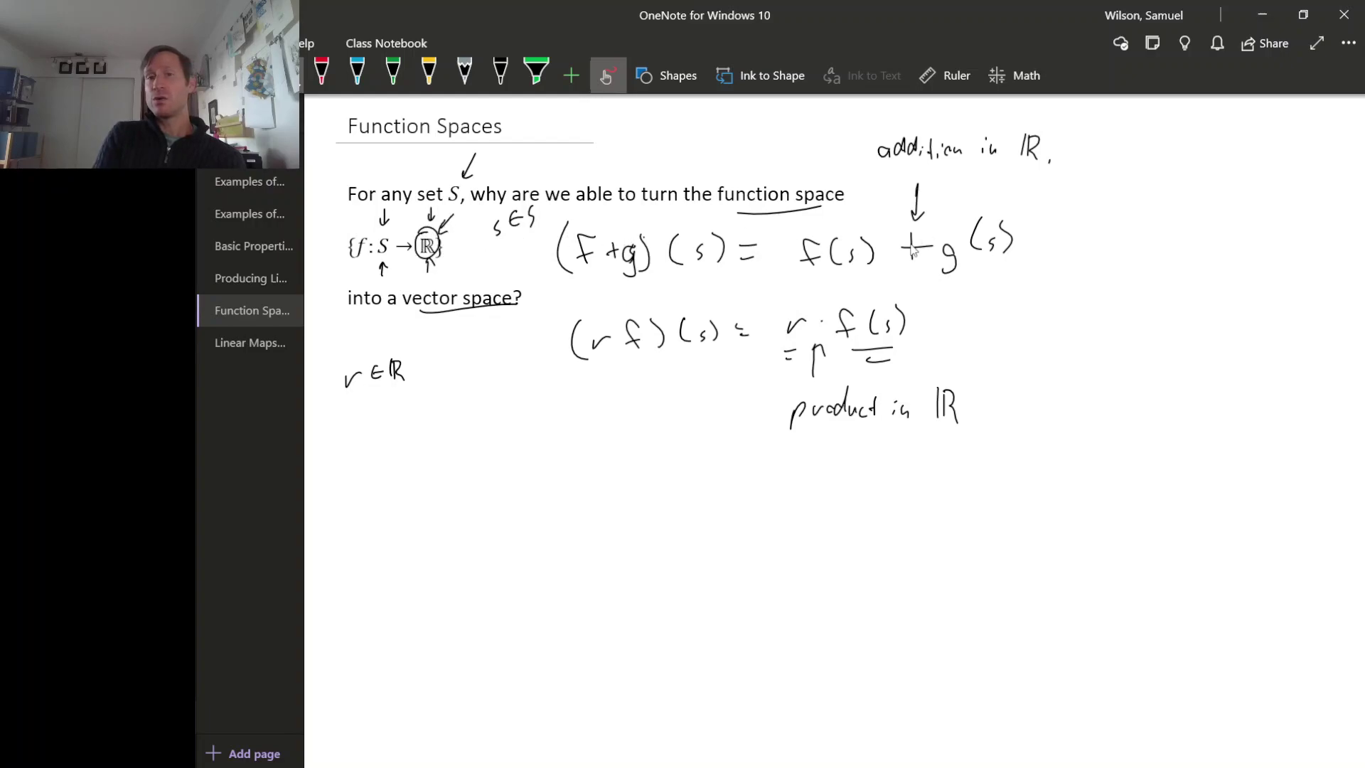
left_click_drag(901, 273, 928, 270)
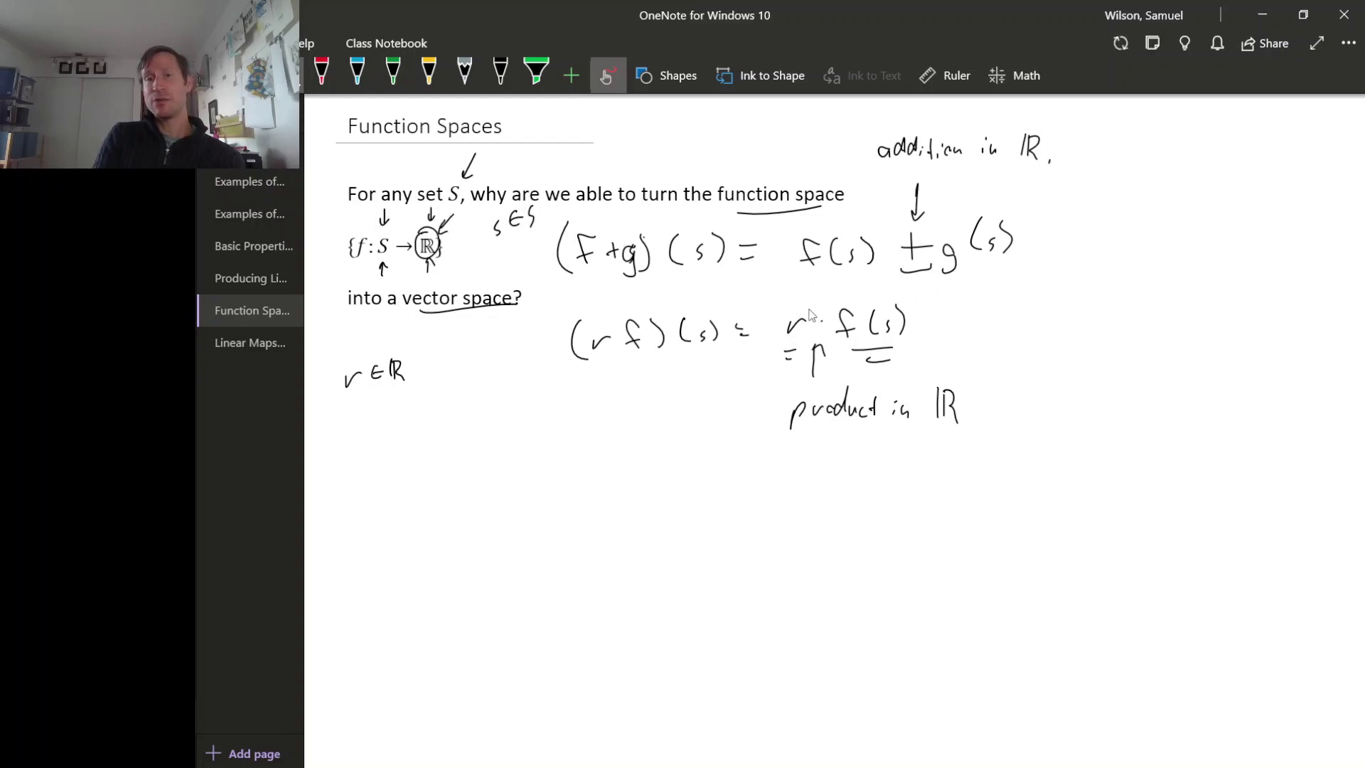
mouse_move(809, 313)
left_mouse_down()
mouse_move(836, 302)
mouse_move(836, 313)
left_mouse_up()
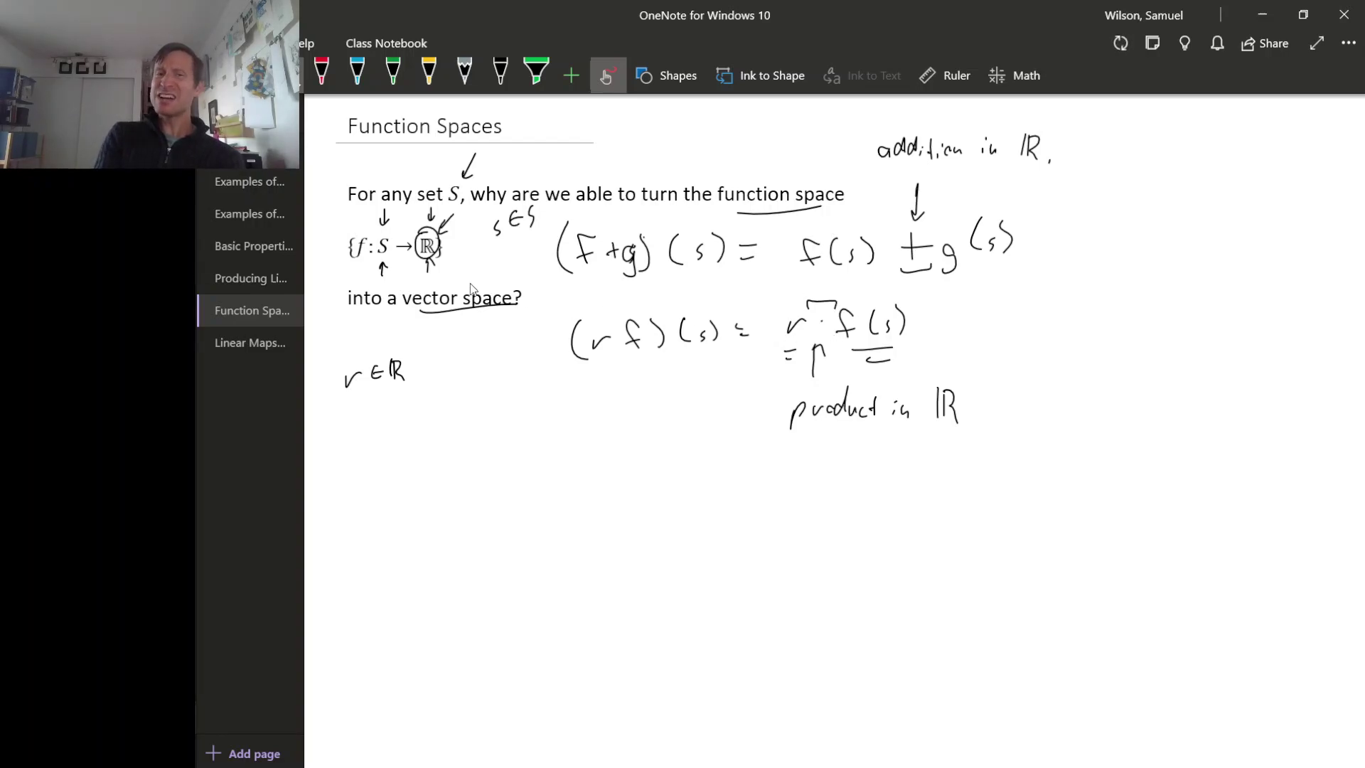
left_click_drag(455, 275, 446, 261)
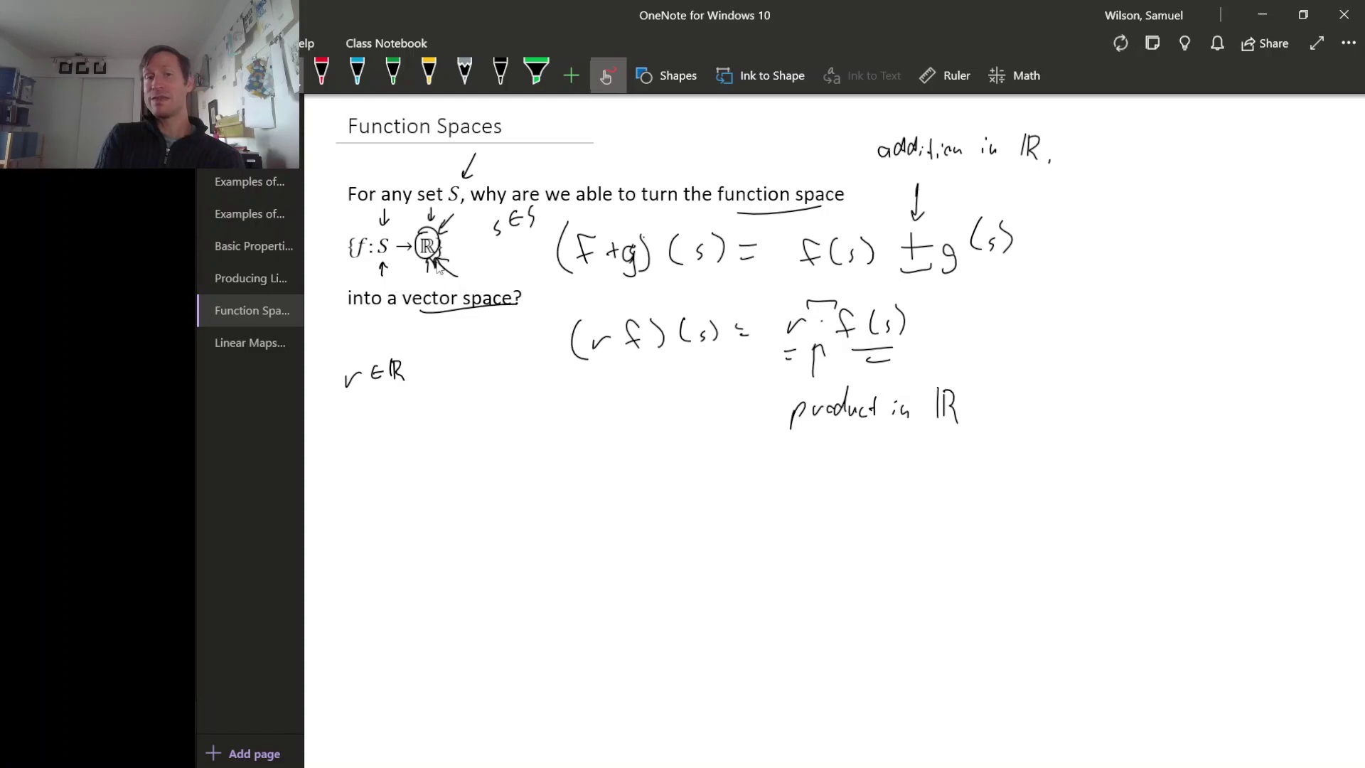
left_click_drag(902, 270, 932, 266)
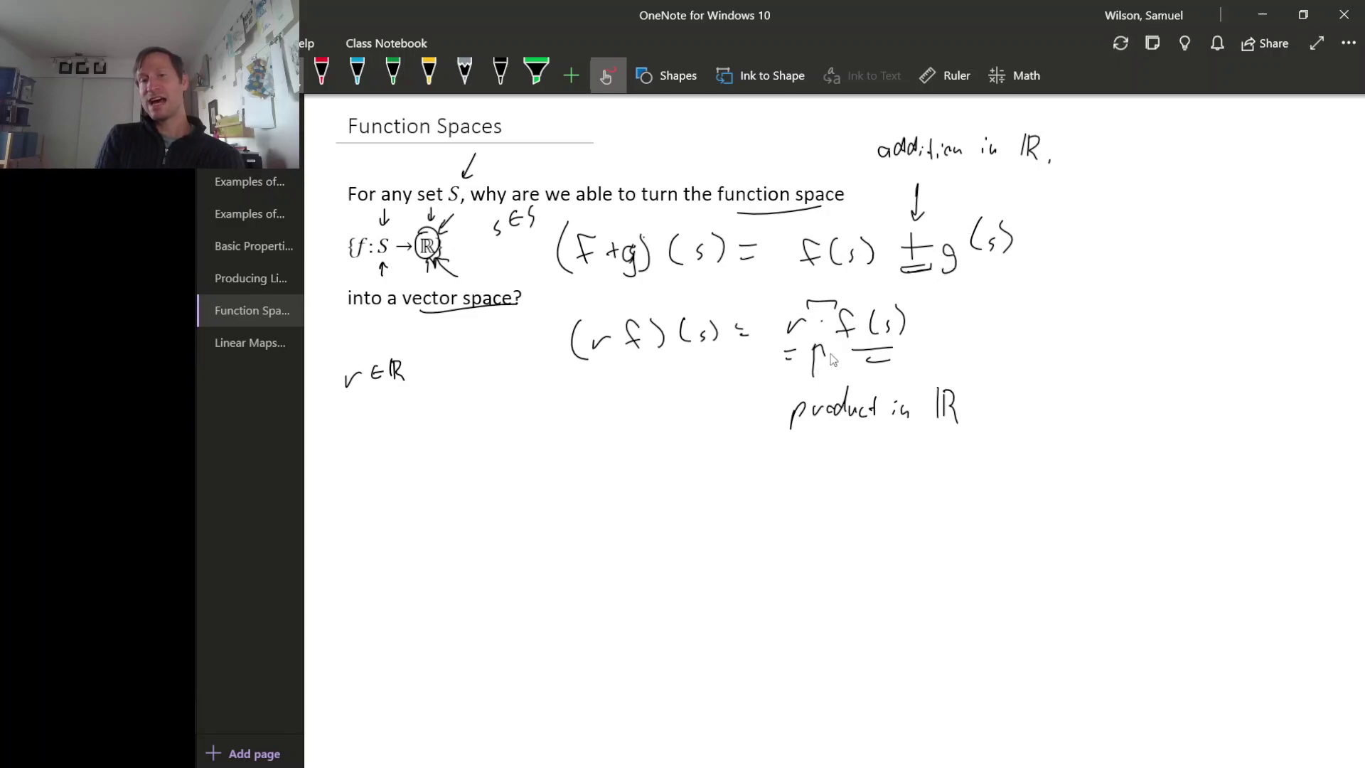
left_click_drag(818, 334, 826, 334)
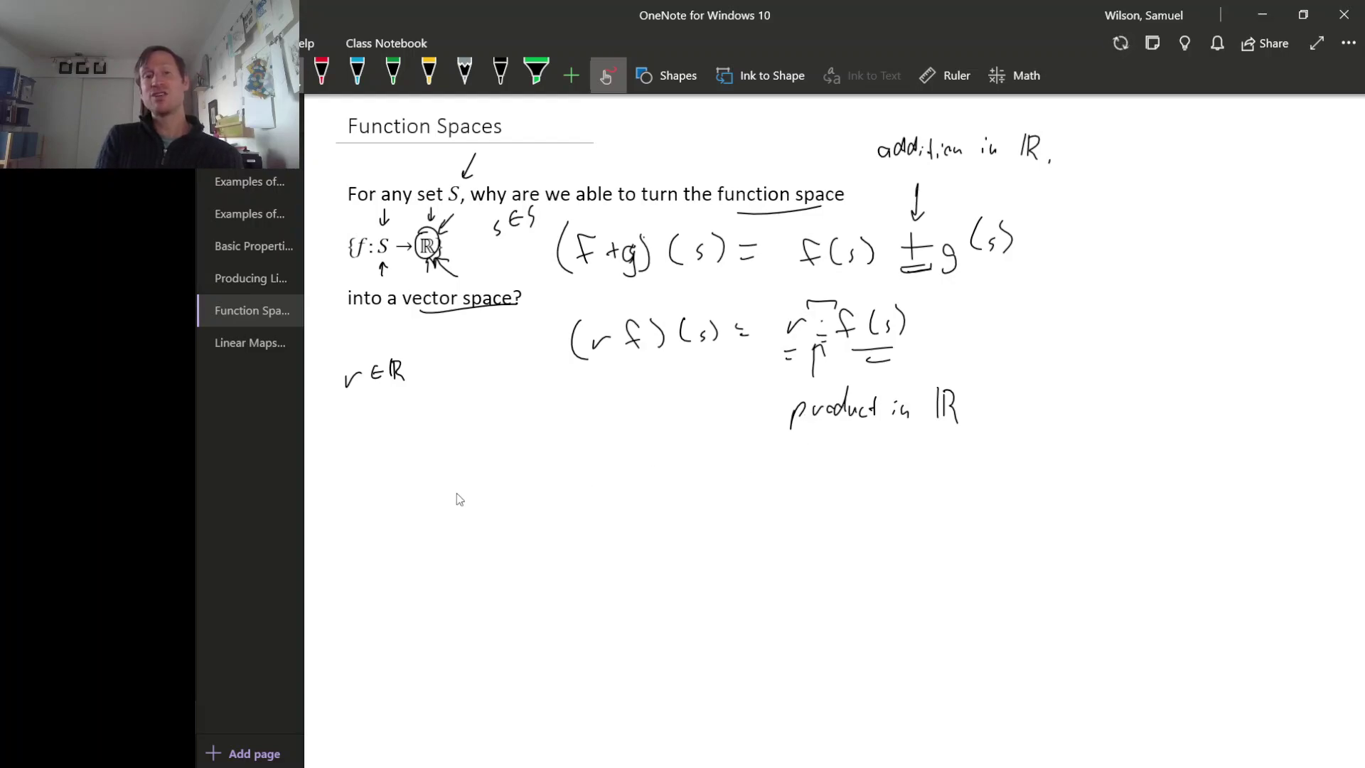
- Draw a dividing line and handwrite 'Consider {f: S → W}.' below it
left_click_drag(396, 494, 1189, 474)
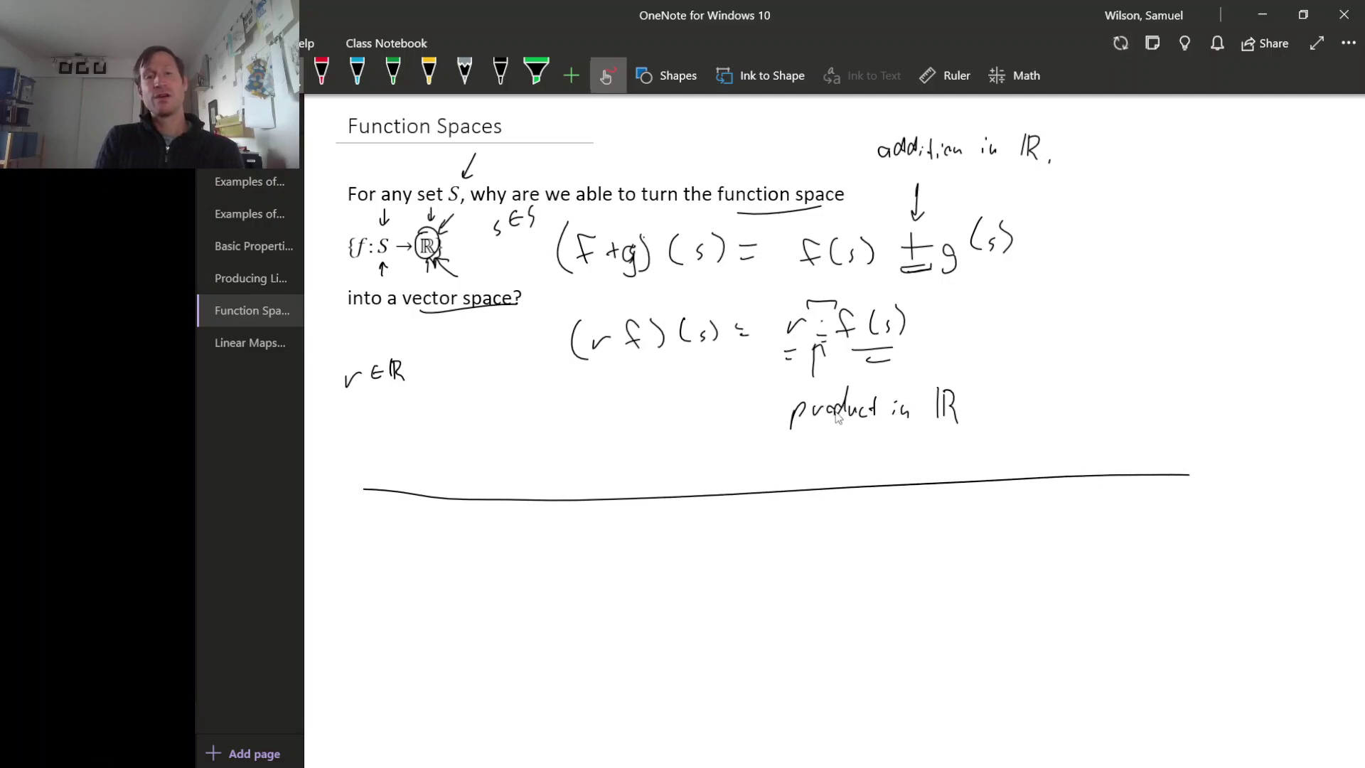
scroll(831, 431, "down", 3)
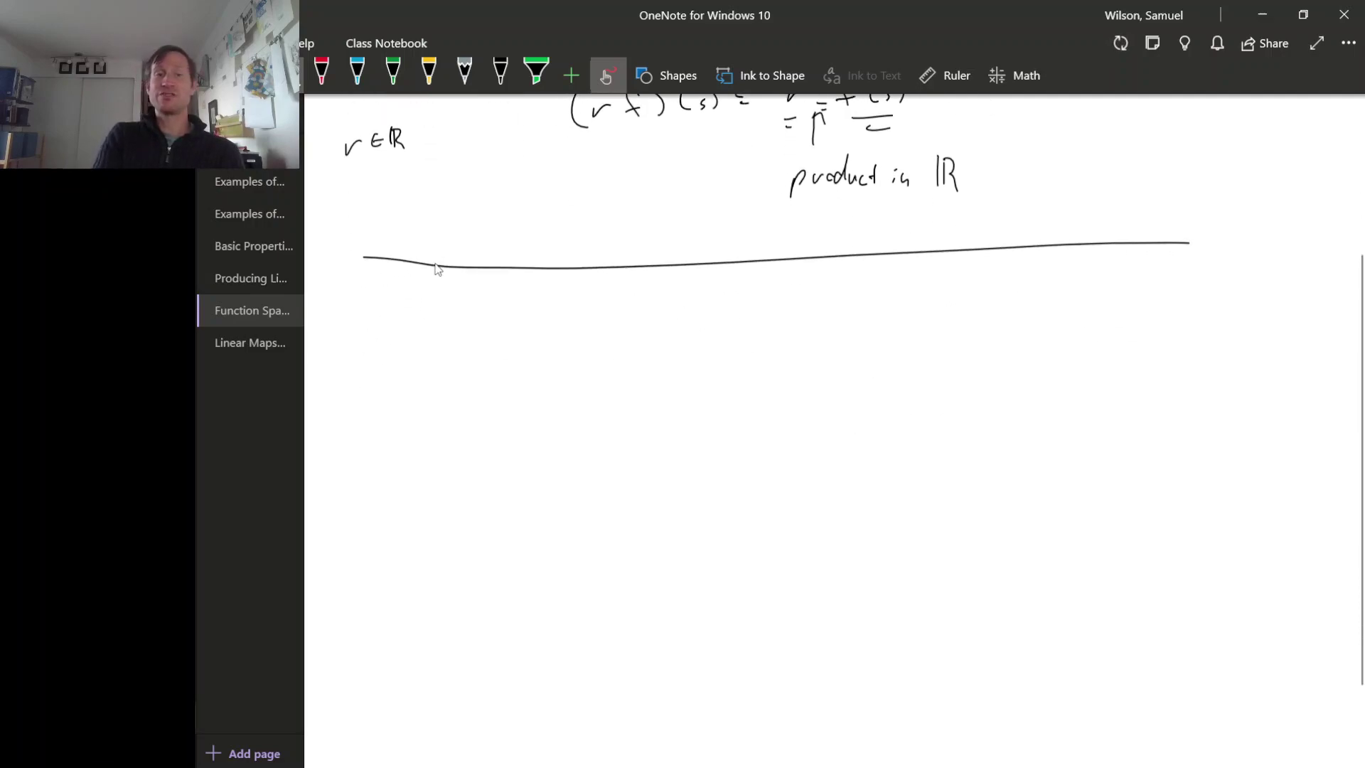
mouse_move(410, 291)
left_mouse_down()
mouse_move(388, 331)
mouse_move(517, 311)
left_mouse_up()
mouse_move(434, 357)
left_mouse_down()
mouse_move(427, 391)
mouse_move(447, 418)
mouse_move(471, 401)
left_mouse_up()
left_click_drag(466, 396, 618, 384)
left_click(503, 381)
left_click(504, 393)
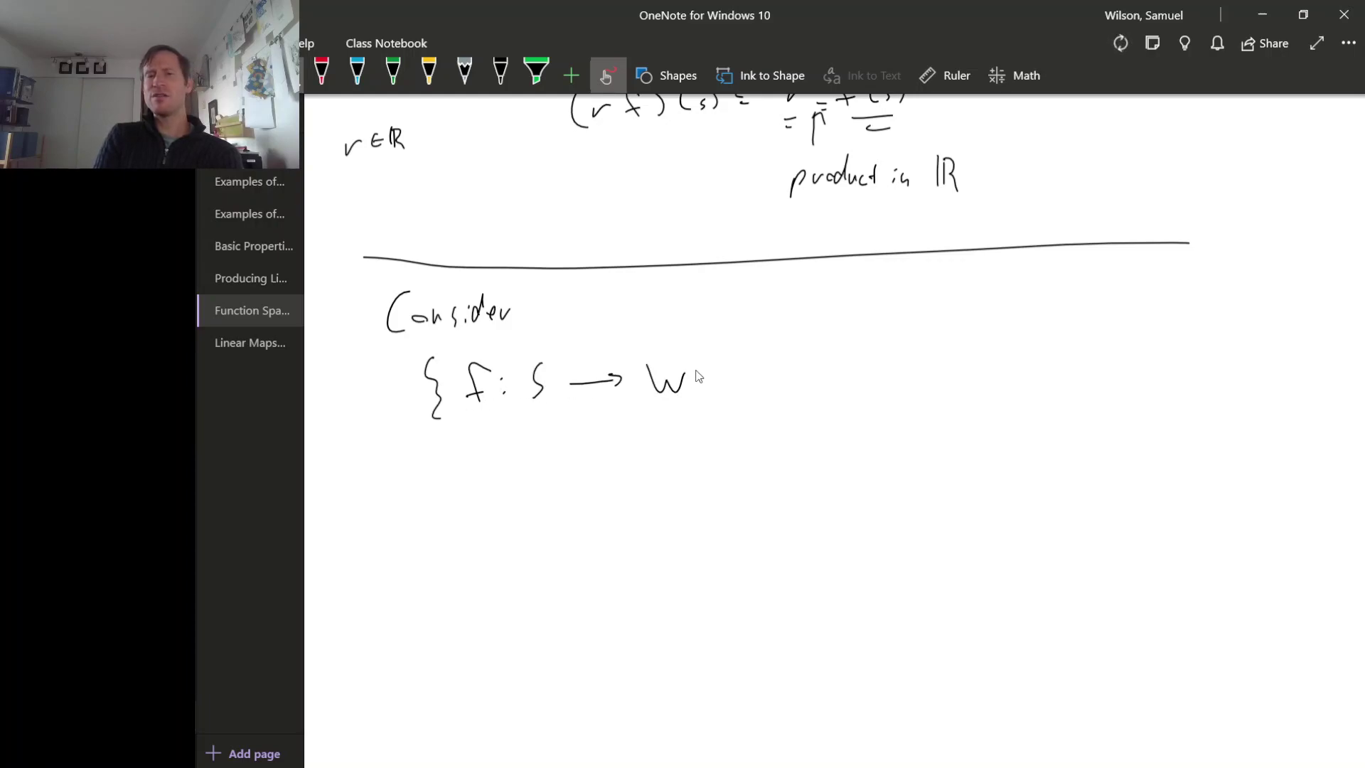
left_click_drag(701, 363, 701, 404)
left_click(727, 403)
- Write 'W vector space.' to the right of Consider
mouse_move(827, 287)
left_mouse_down()
mouse_move(857, 315)
mouse_move(871, 283)
mouse_move(950, 307)
left_mouse_up()
mouse_move(955, 298)
left_mouse_down()
mouse_move(1001, 304)
mouse_move(1013, 291)
left_mouse_up()
mouse_move(1032, 284)
left_mouse_down()
mouse_move(1035, 313)
mouse_move(1101, 299)
left_mouse_up()
left_click(1104, 306)
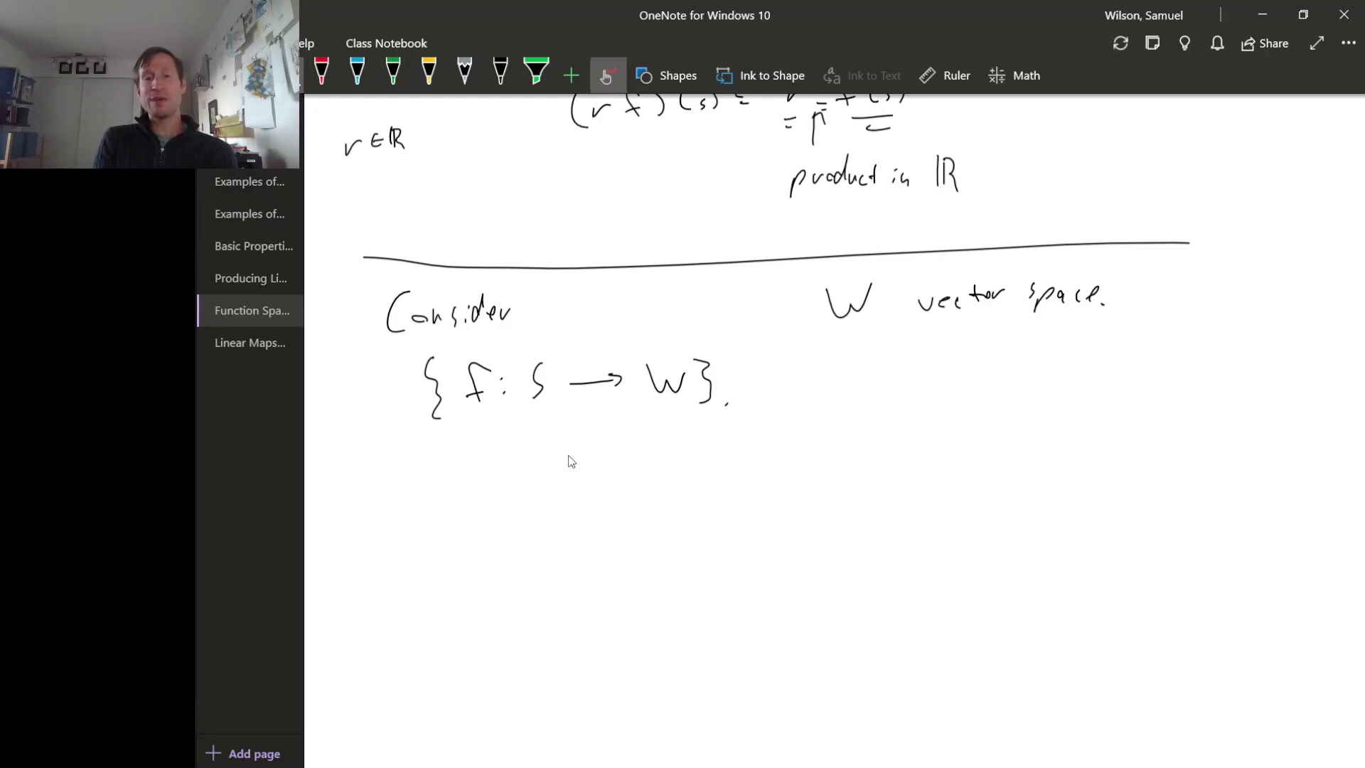
- Handwrite (f+g)(s) = f(s) + g(s) below the set
mouse_move(582, 436)
left_mouse_down()
mouse_move(566, 471)
mouse_move(585, 452)
left_mouse_up()
mouse_move(601, 449)
left_mouse_down()
mouse_move(601, 467)
mouse_move(609, 458)
left_mouse_up()
mouse_move(623, 450)
left_mouse_down()
mouse_move(617, 475)
mouse_move(628, 472)
left_mouse_up()
left_click_drag(556, 431, 549, 470)
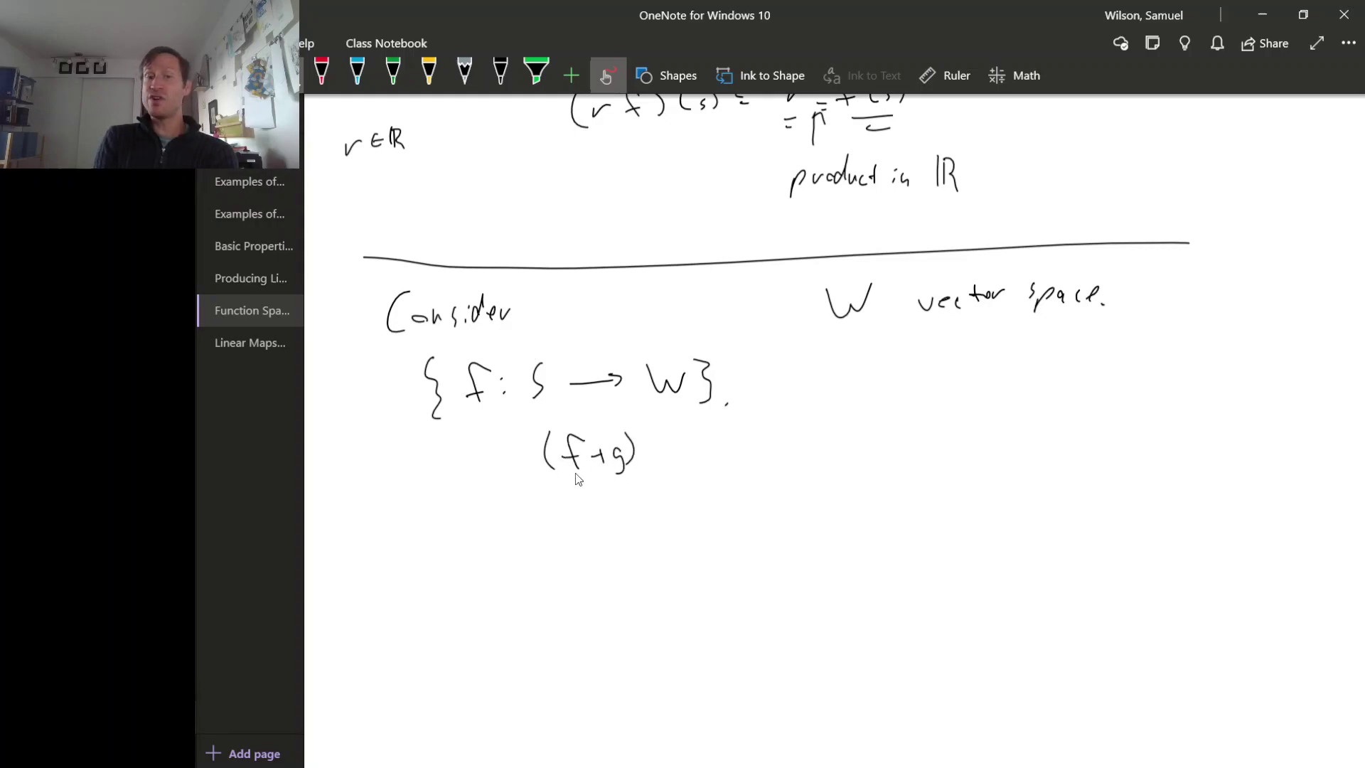
mouse_move(661, 449)
left_mouse_down()
mouse_move(656, 464)
mouse_move(680, 472)
mouse_move(712, 446)
left_mouse_up()
left_click_drag(706, 456, 713, 455)
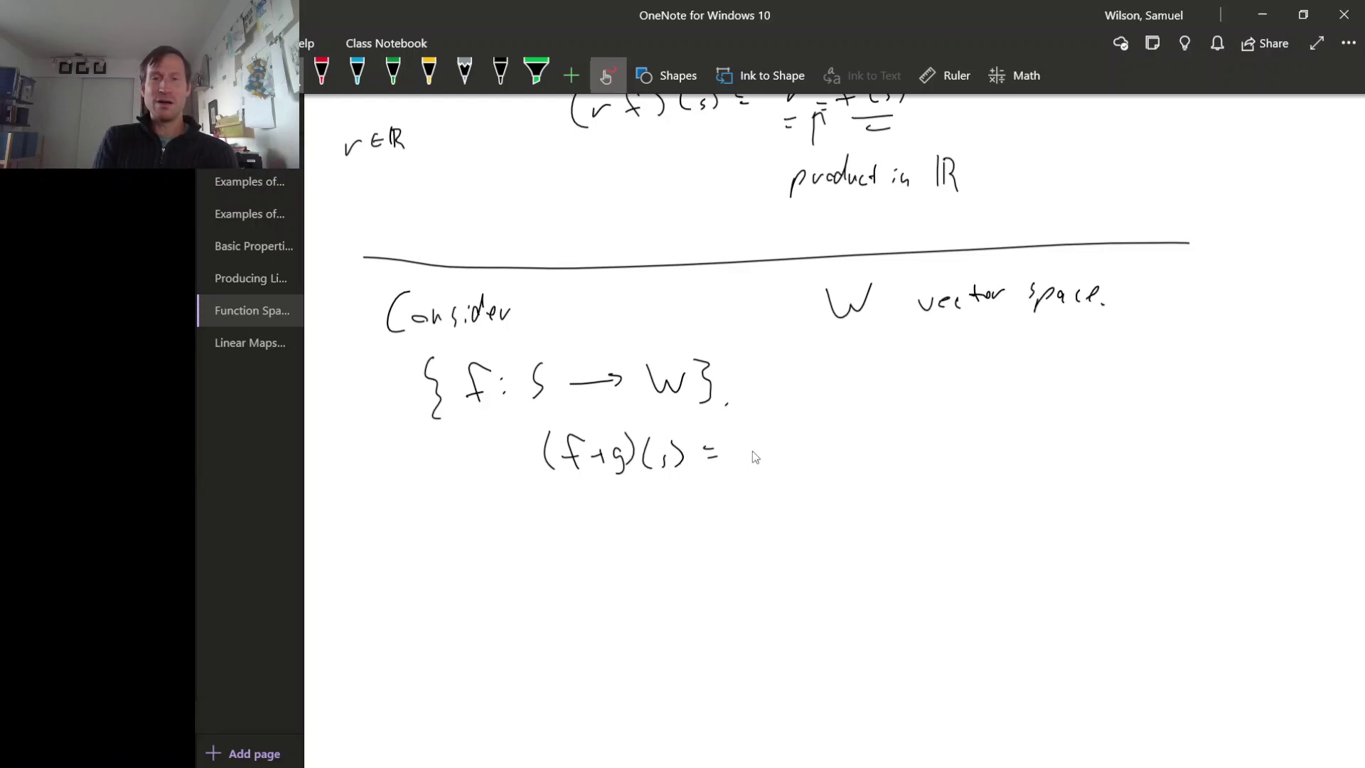
mouse_move(775, 438)
left_mouse_down()
mouse_move(761, 466)
mouse_move(773, 454)
mouse_move(785, 463)
left_mouse_up()
mouse_move(811, 450)
left_mouse_down()
mouse_move(806, 461)
mouse_move(858, 452)
left_mouse_up()
mouse_move(902, 434)
left_mouse_down()
mouse_move(893, 464)
mouse_move(909, 448)
mouse_move(890, 462)
mouse_move(911, 455)
mouse_move(905, 467)
left_mouse_up()
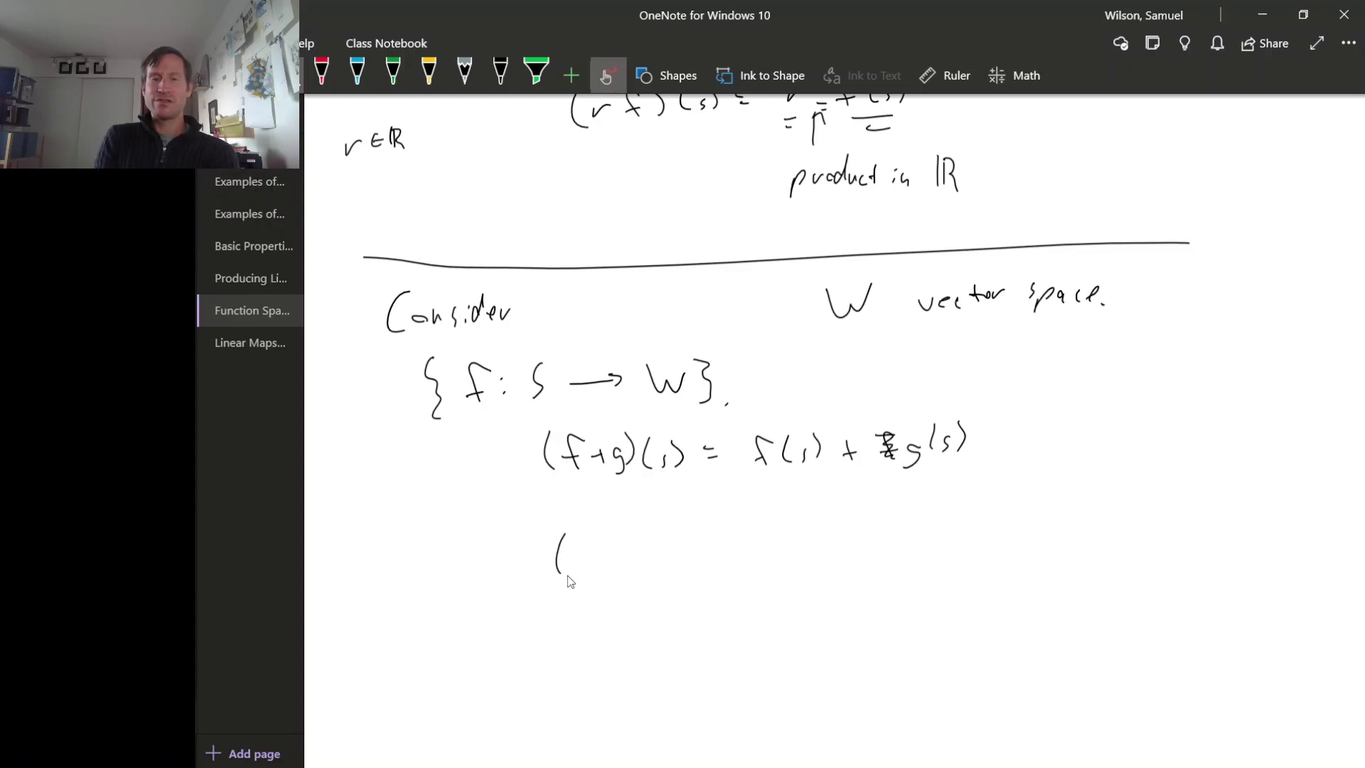
- Handwrite (rf)(s) = r f(s) beneath the sum definition
mouse_move(574, 561)
left_mouse_down()
mouse_move(623, 554)
mouse_move(617, 571)
left_mouse_up()
mouse_move(610, 562)
left_mouse_down()
mouse_move(702, 565)
mouse_move(724, 553)
left_mouse_up()
left_click_drag(716, 562, 780, 557)
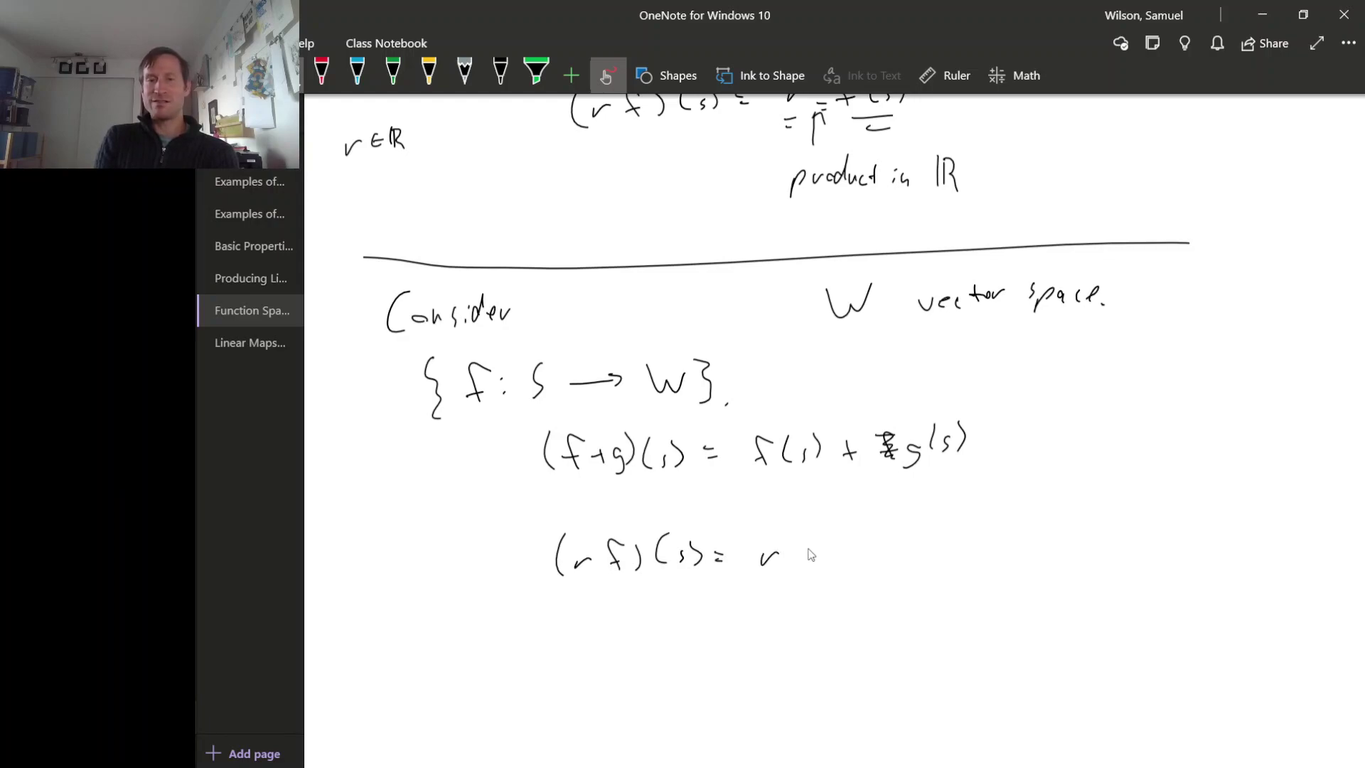
mouse_move(815, 540)
left_mouse_down()
mouse_move(805, 569)
mouse_move(819, 558)
left_mouse_up()
left_click_drag(839, 546, 833, 569)
mouse_move(846, 553)
left_mouse_down()
mouse_move(786, 584)
mouse_move(796, 590)
left_mouse_up()
- Label the scalar product and the plus 'in W', and highlight W and the set S → W
left_click_drag(768, 642, 790, 653)
mouse_move(812, 631)
left_mouse_down()
mouse_move(820, 648)
mouse_move(836, 633)
left_mouse_up()
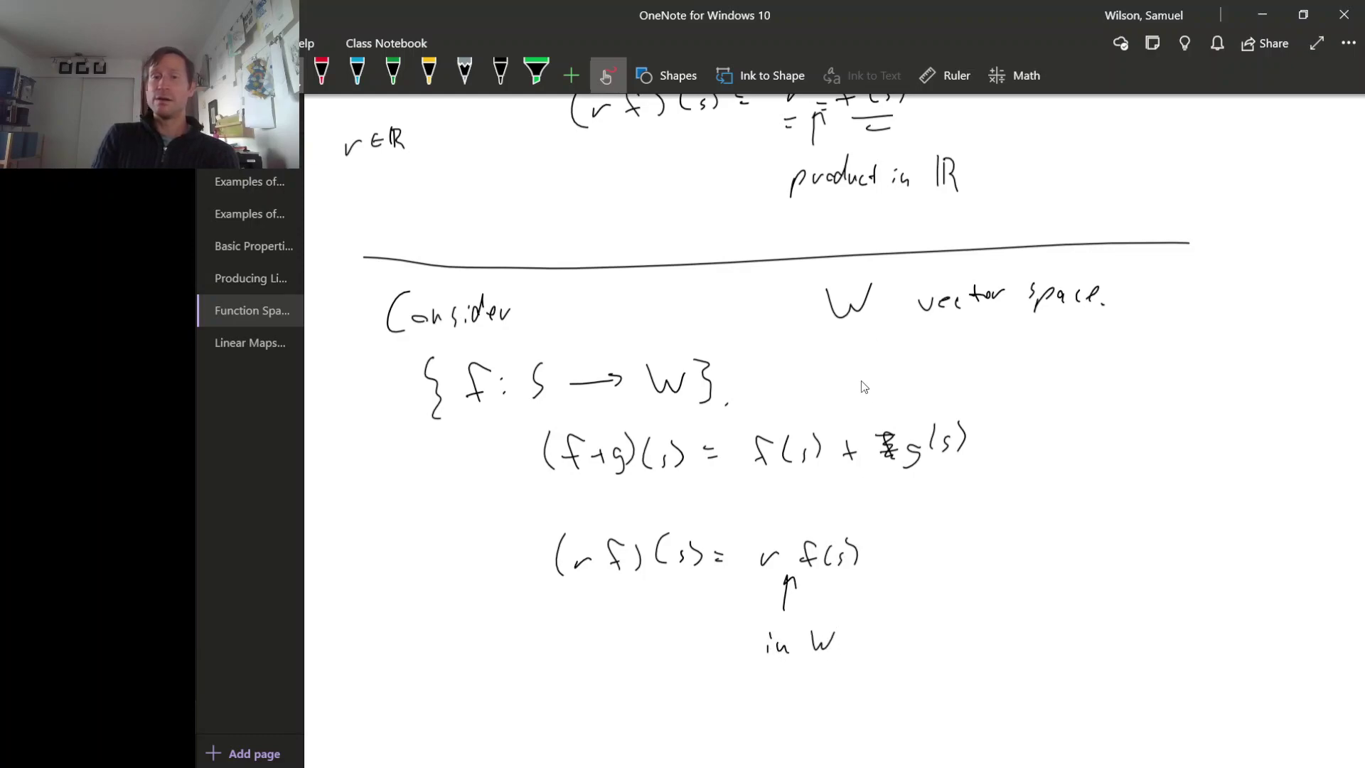
left_click_drag(865, 408, 855, 430)
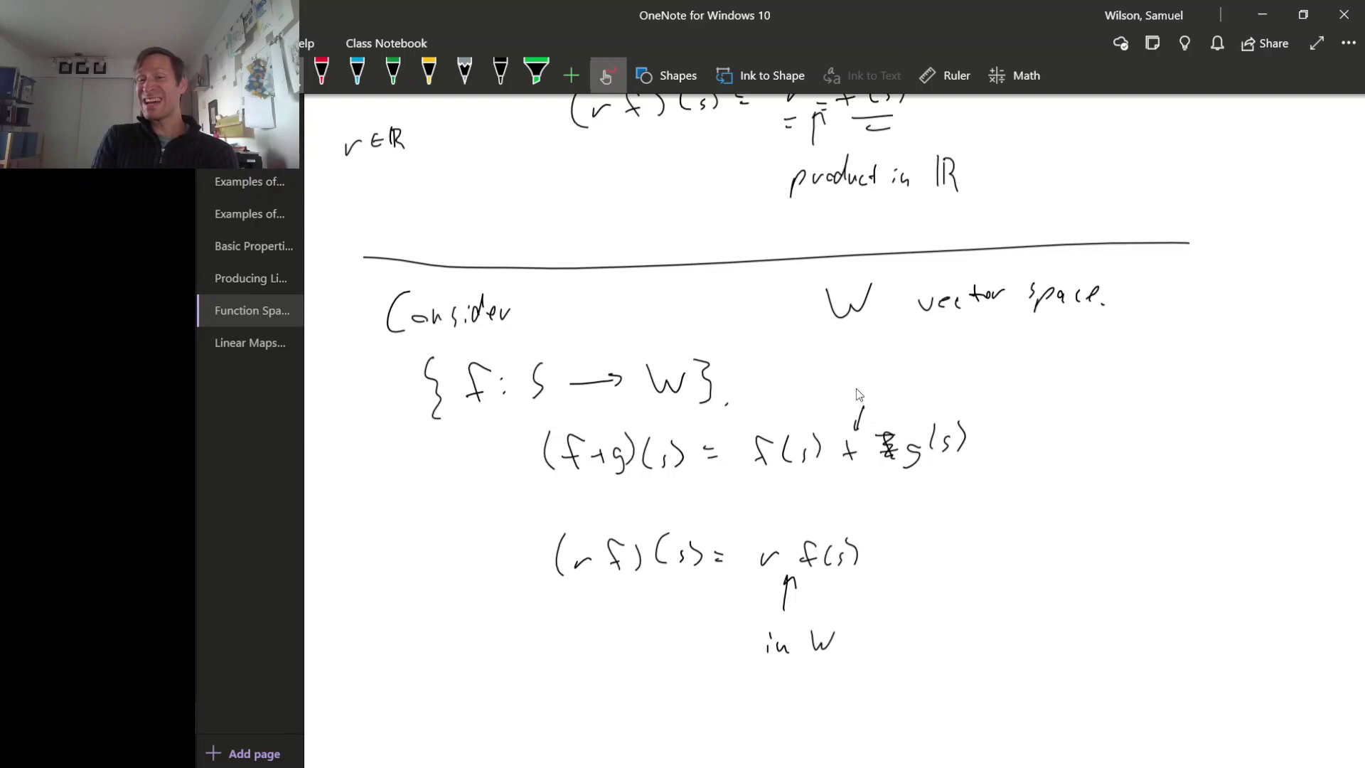
mouse_move(887, 370)
left_mouse_down()
mouse_move(895, 386)
mouse_move(907, 371)
left_mouse_up()
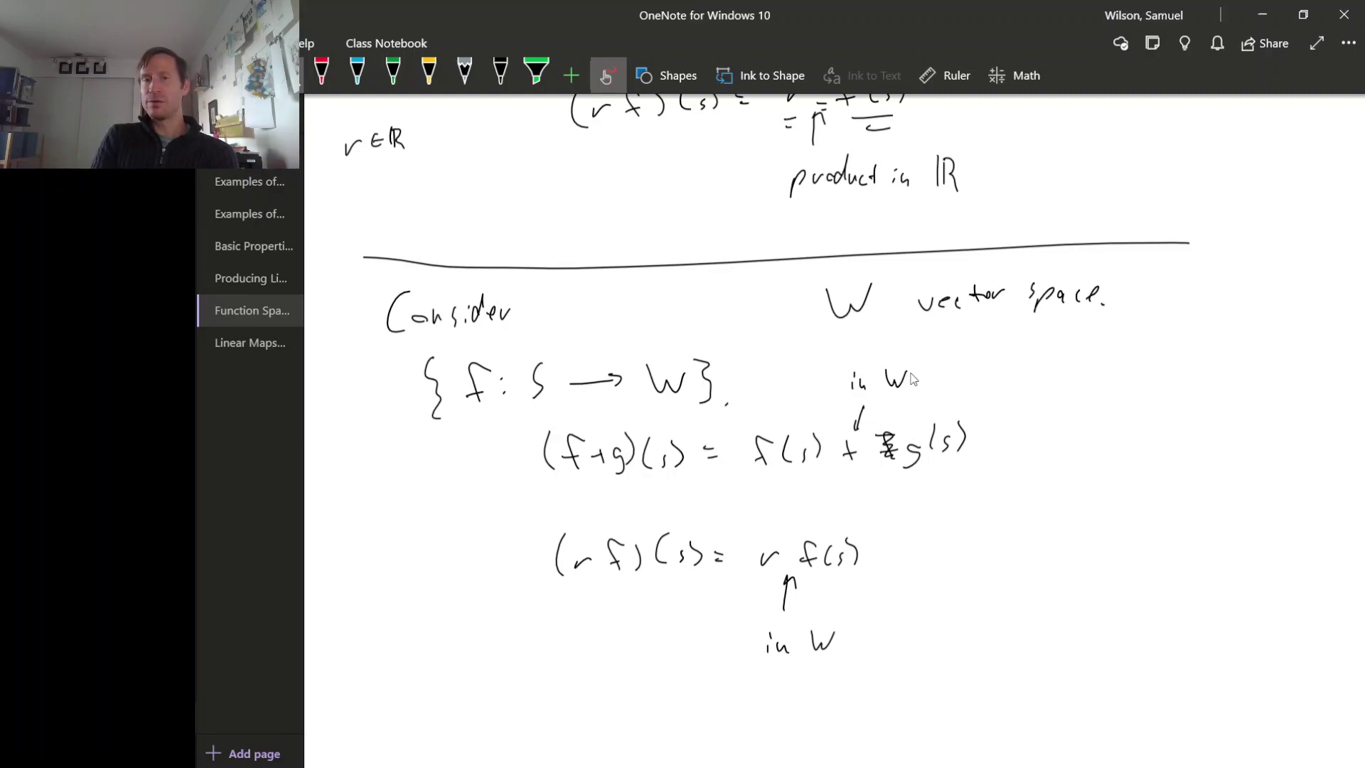
left_click(916, 389)
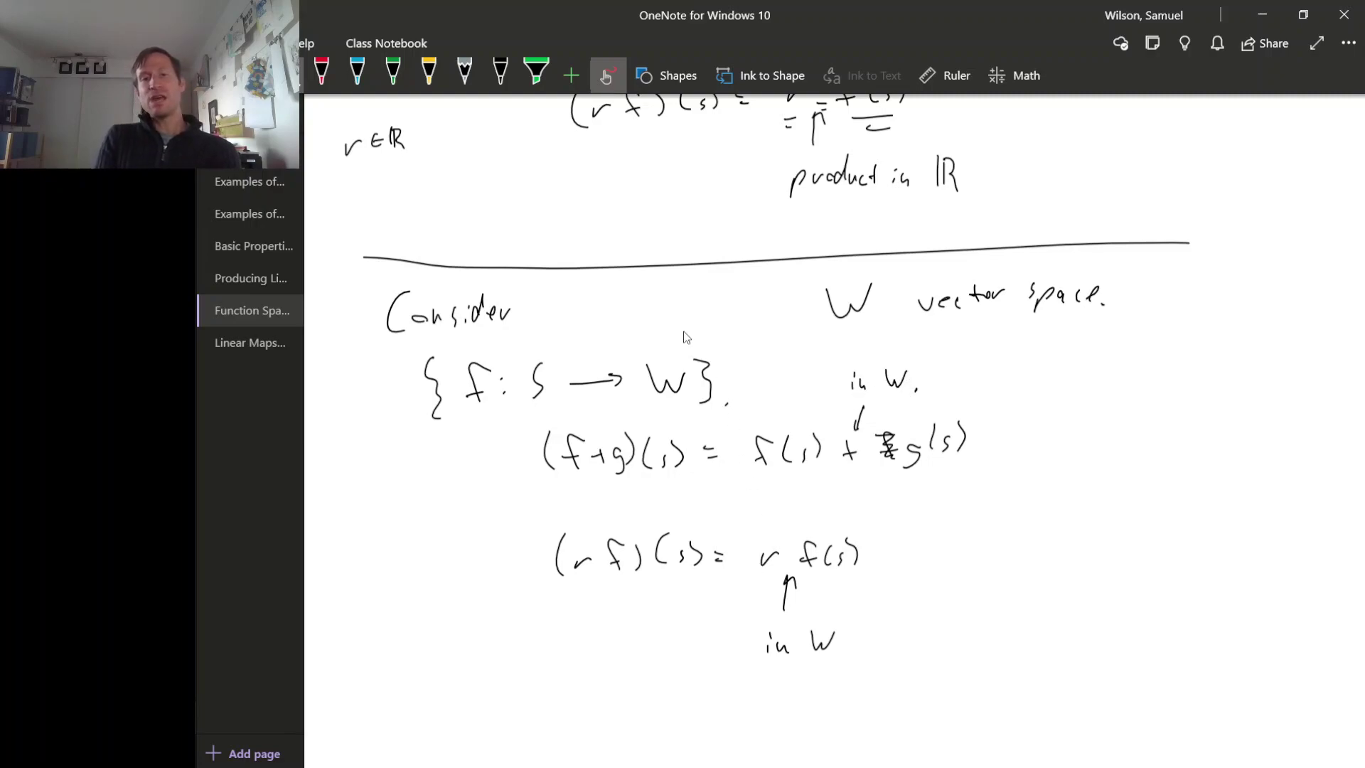
mouse_move(674, 322)
left_mouse_down()
mouse_move(668, 349)
mouse_move(679, 339)
left_mouse_up()
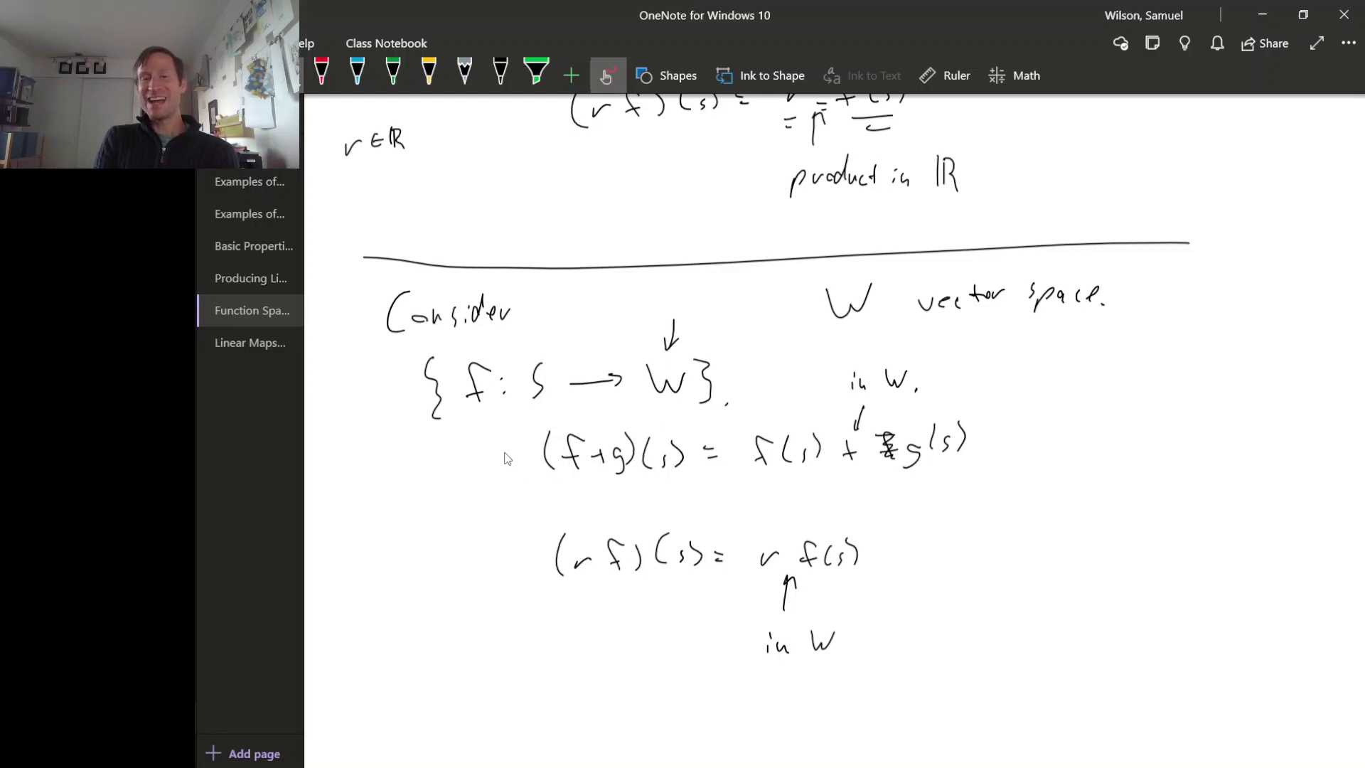
left_click_drag(384, 438, 736, 388)
mouse_move(697, 315)
left_mouse_down()
mouse_move(681, 350)
mouse_move(696, 339)
left_mouse_up()
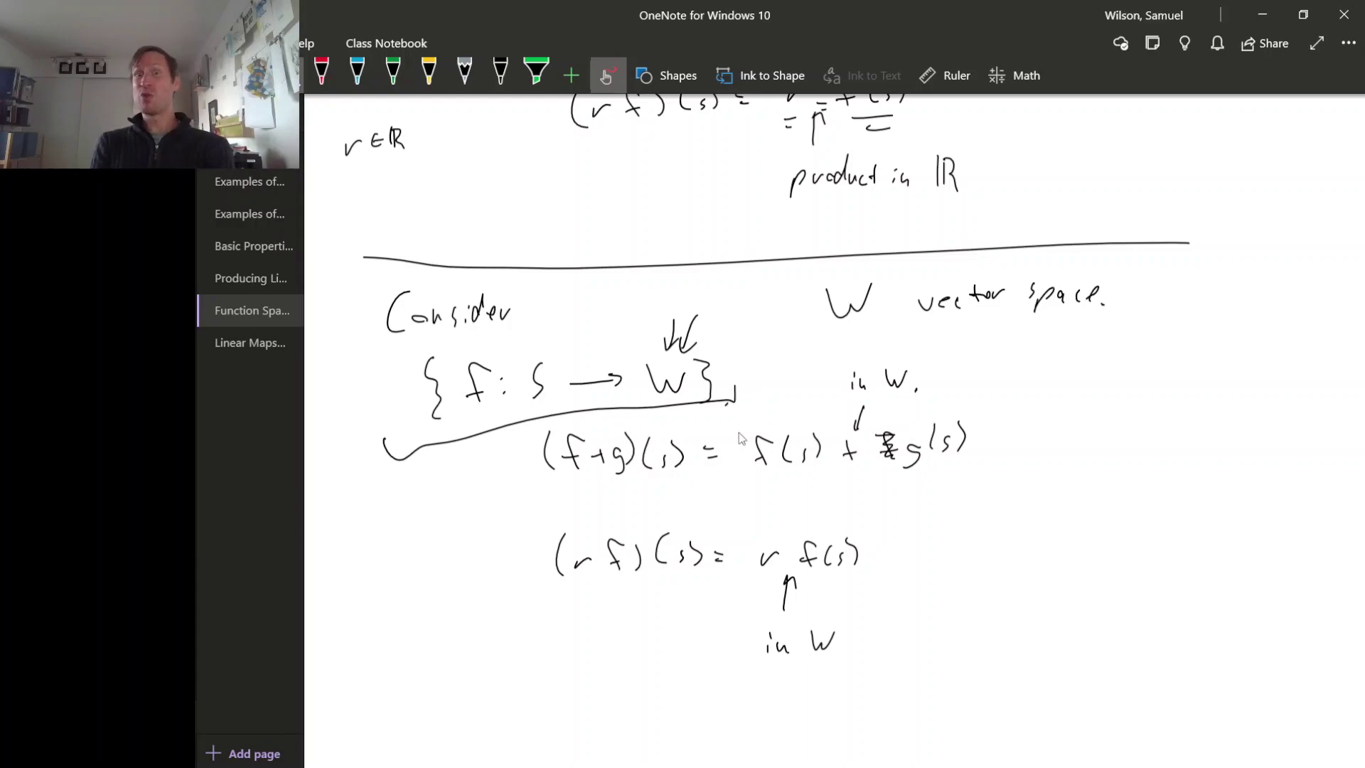
- On the Linear Maps page, underline and arrow ℒ(V,W) and Hom(V,W) with the pen
left_click(254, 344)
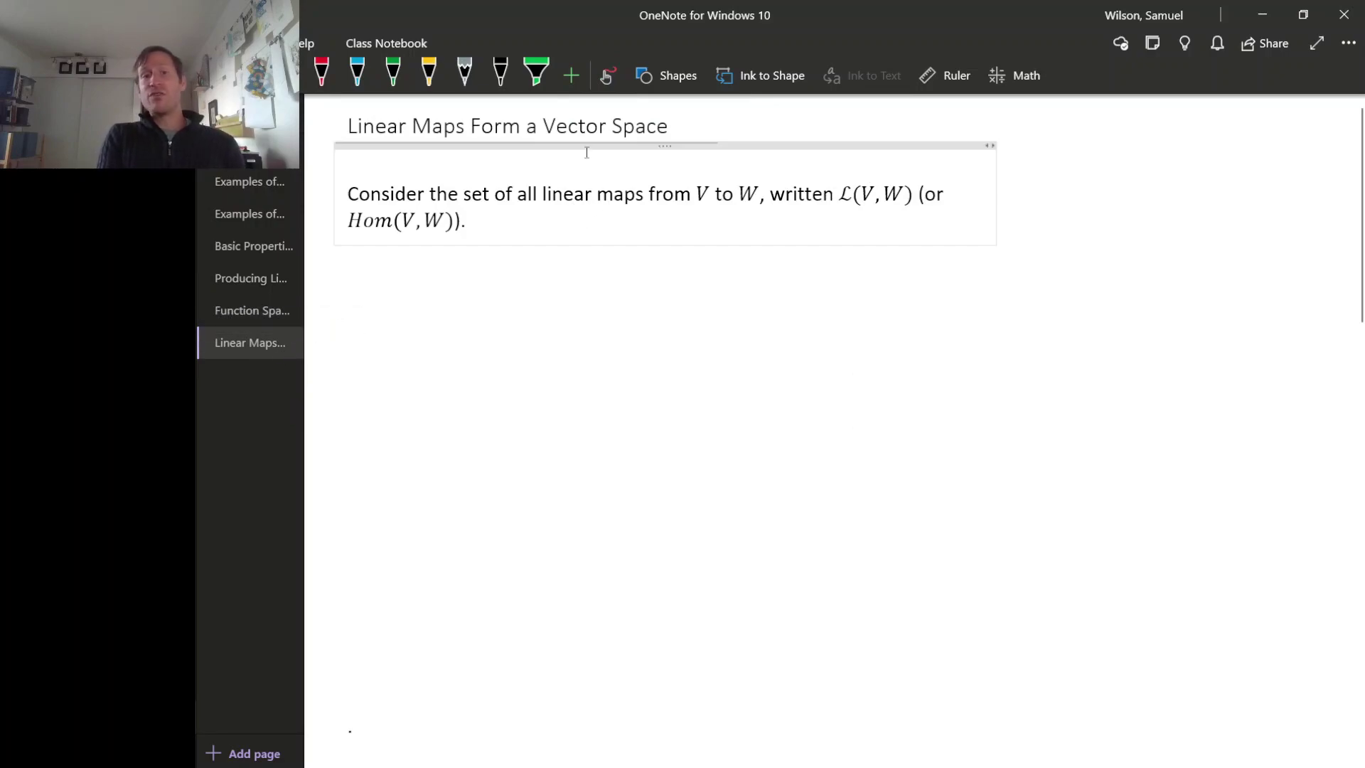
left_click(607, 77)
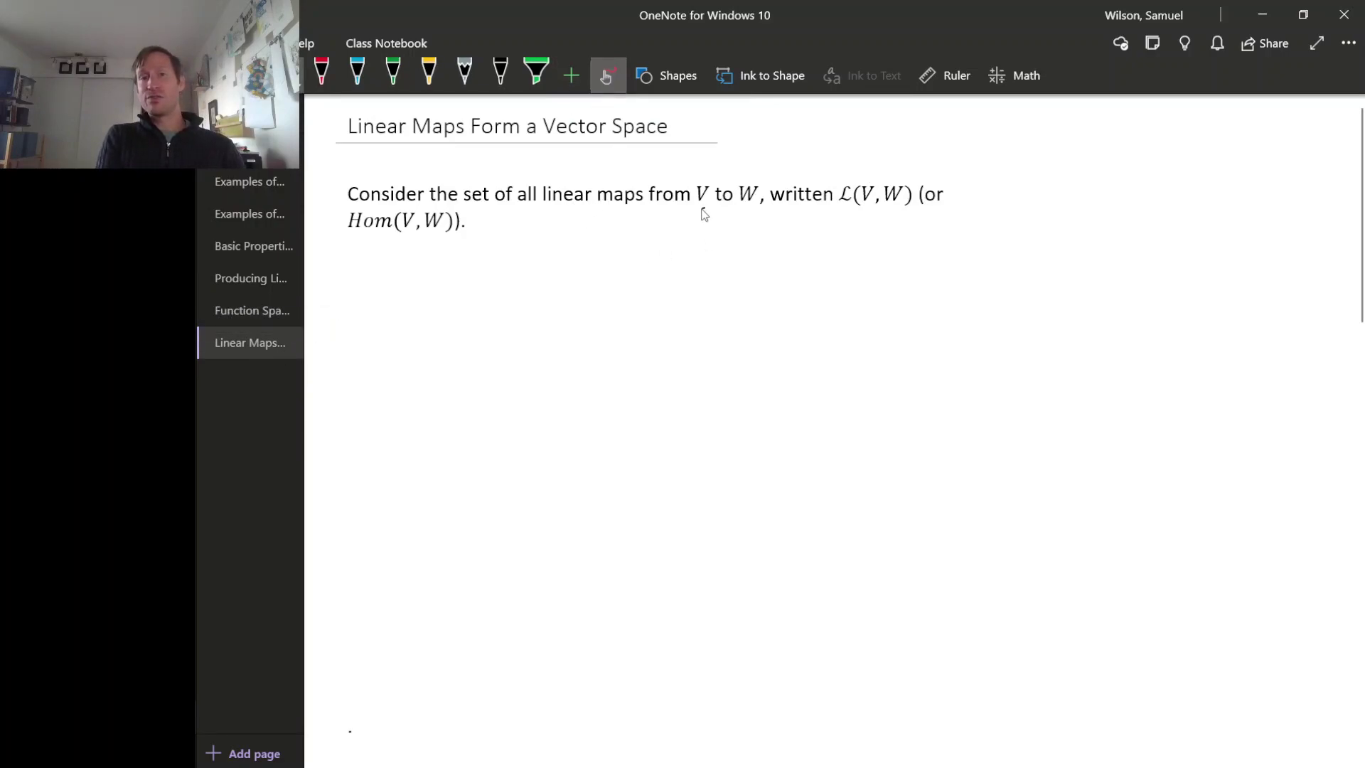
left_click_drag(701, 209, 713, 208)
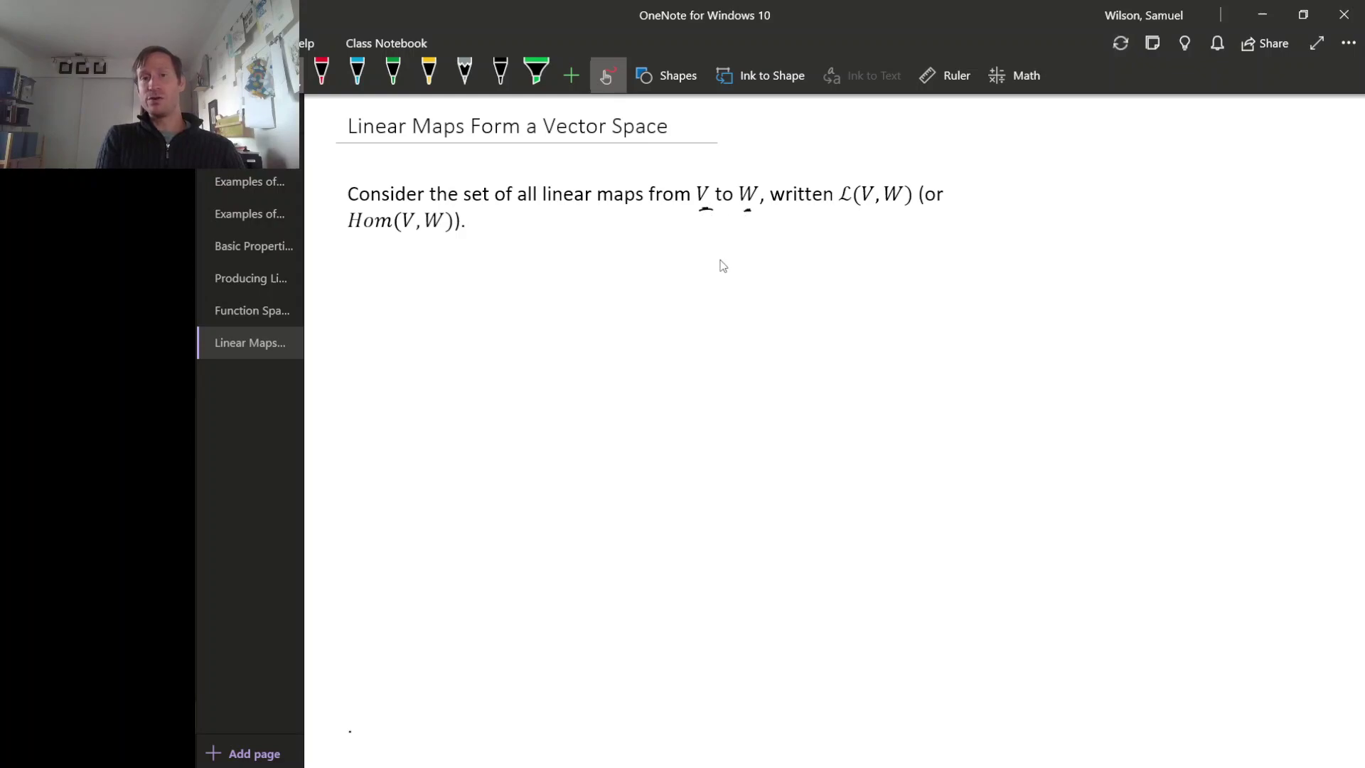
left_click_drag(840, 211, 910, 206)
left_click_drag(850, 164, 851, 148)
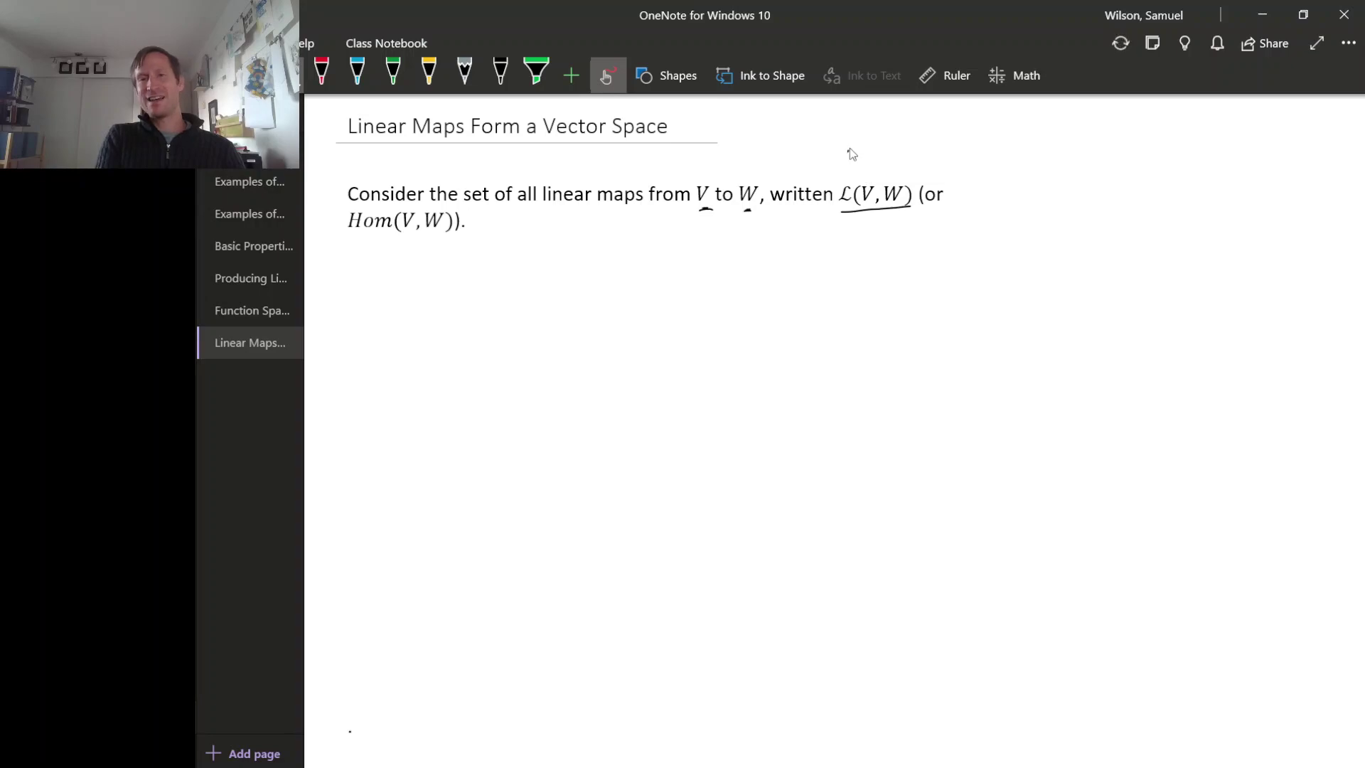
left_click_drag(359, 239, 439, 238)
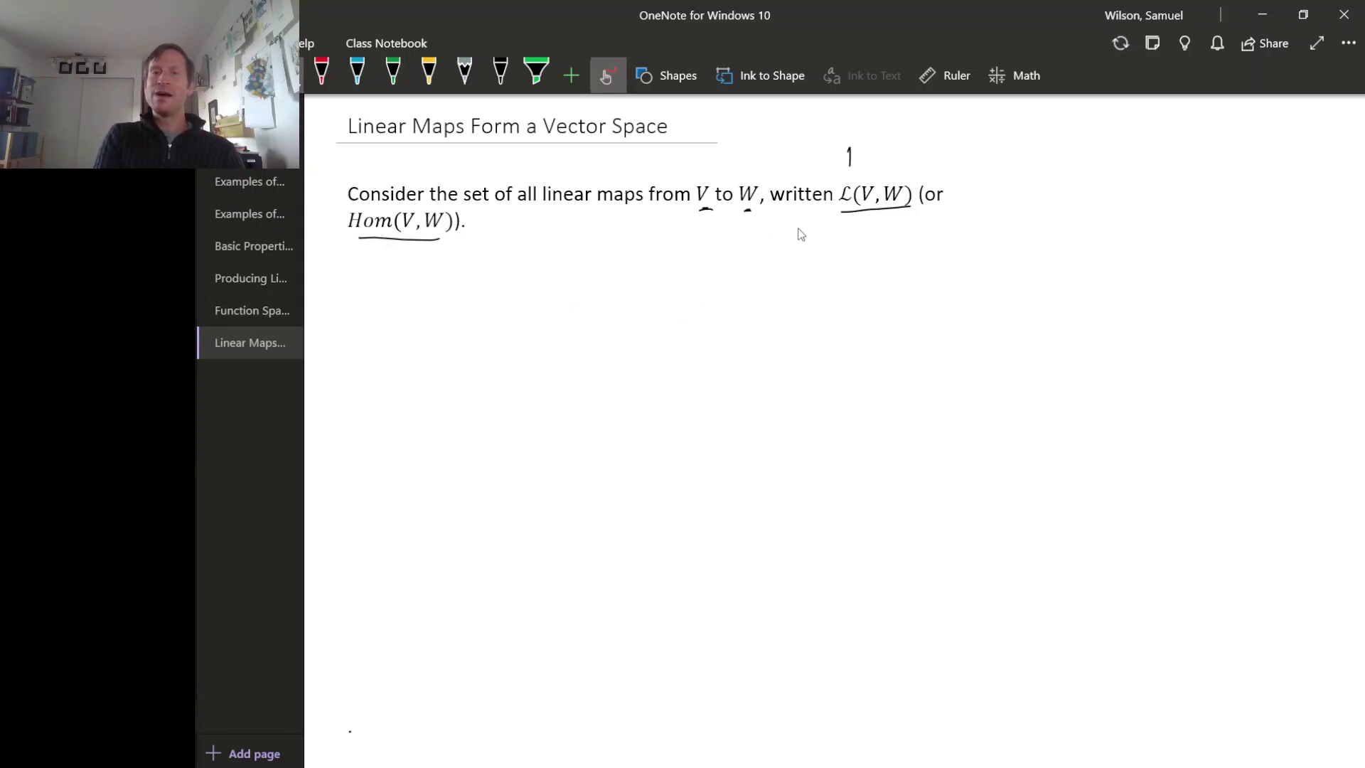
left_click_drag(845, 168, 858, 168)
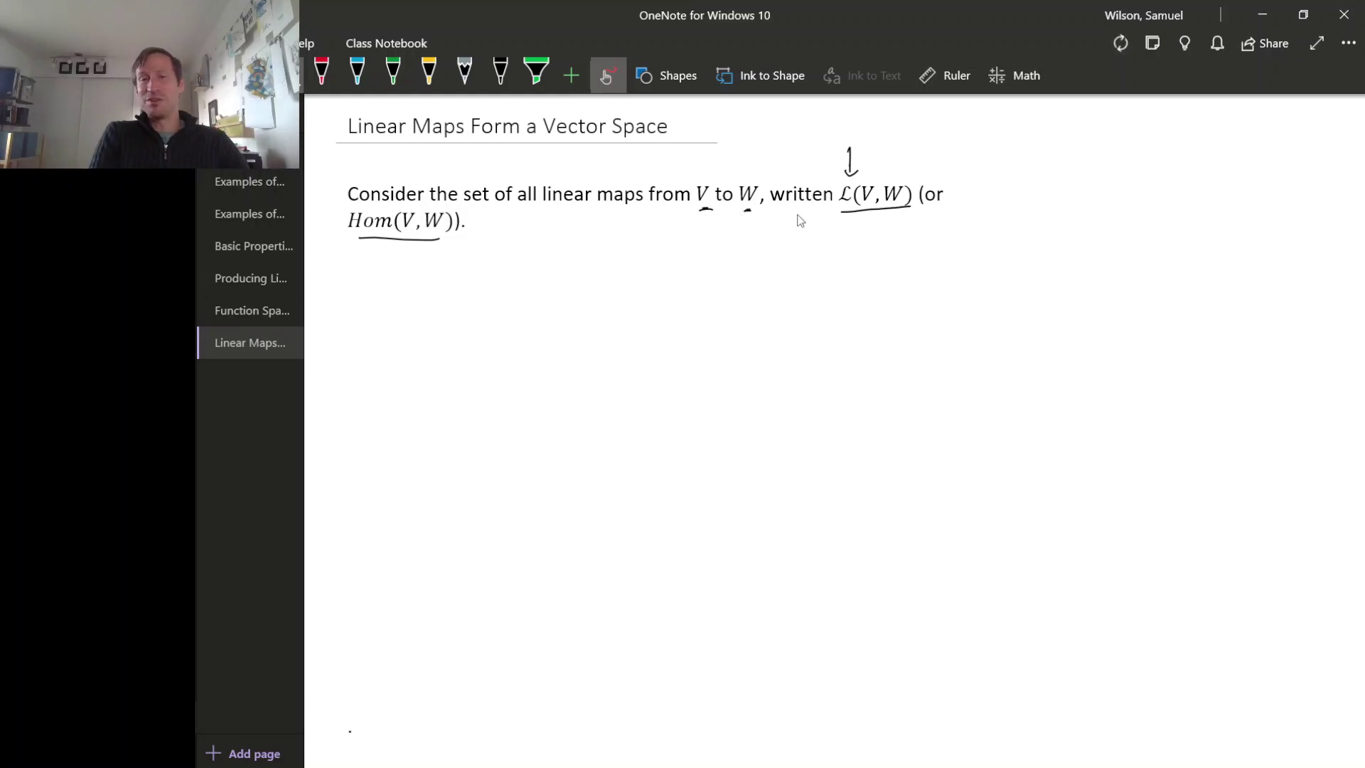
mouse_move(912, 144)
left_mouse_down()
mouse_move(895, 170)
mouse_move(918, 167)
left_mouse_up()
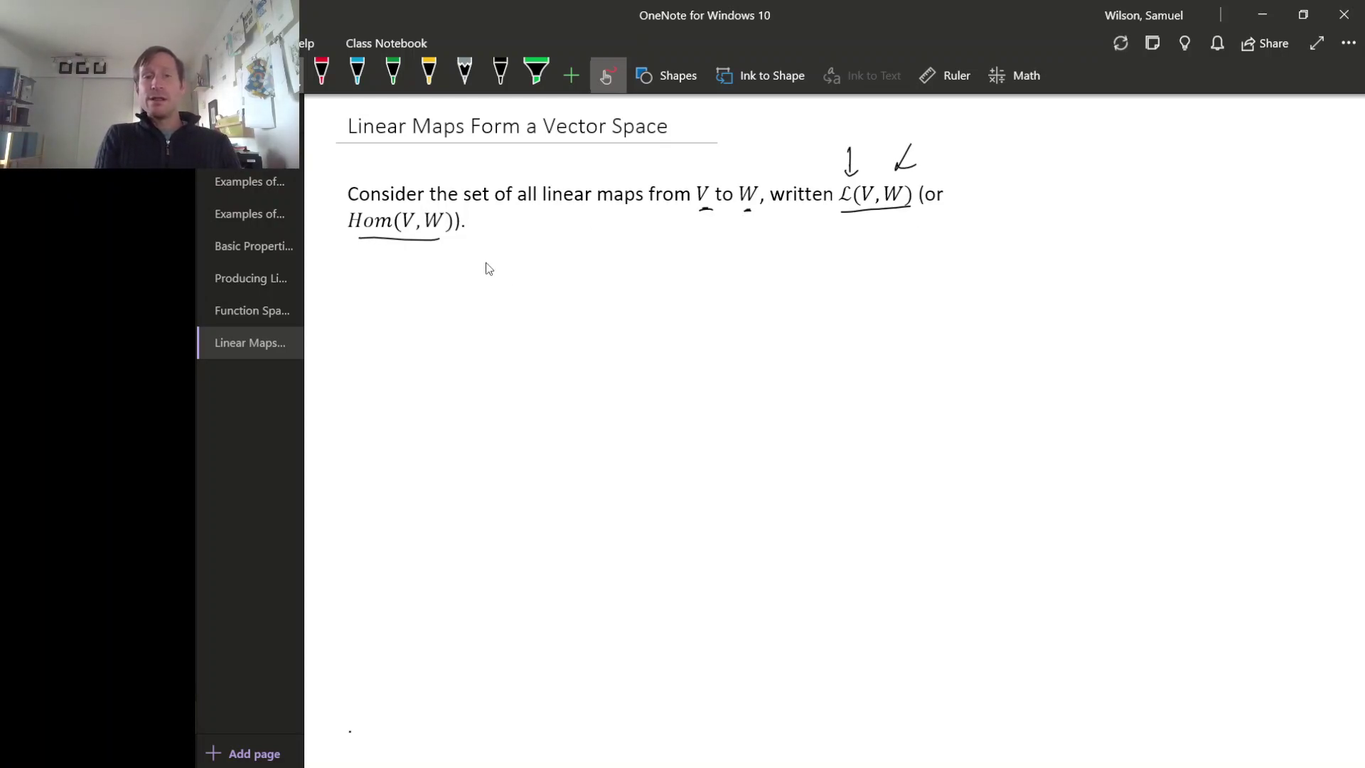
- Handwrite the set {f : V → W}
left_click_drag(478, 257, 478, 280)
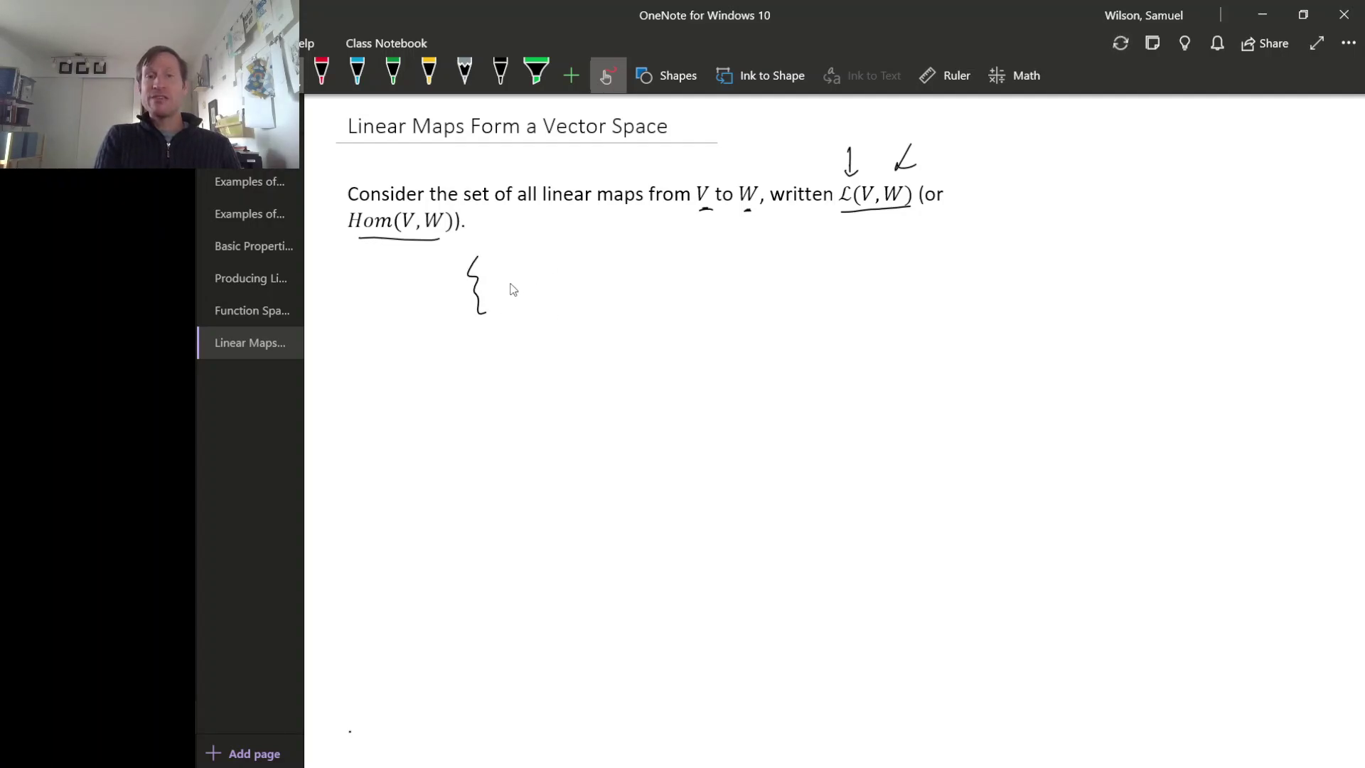
left_click_drag(532, 268, 527, 296)
left_click(548, 283)
left_click_drag(516, 293, 584, 275)
left_click(551, 291)
left_click_drag(596, 283, 624, 290)
mouse_move(642, 278)
left_mouse_down()
mouse_move(692, 283)
mouse_move(681, 297)
left_mouse_up()
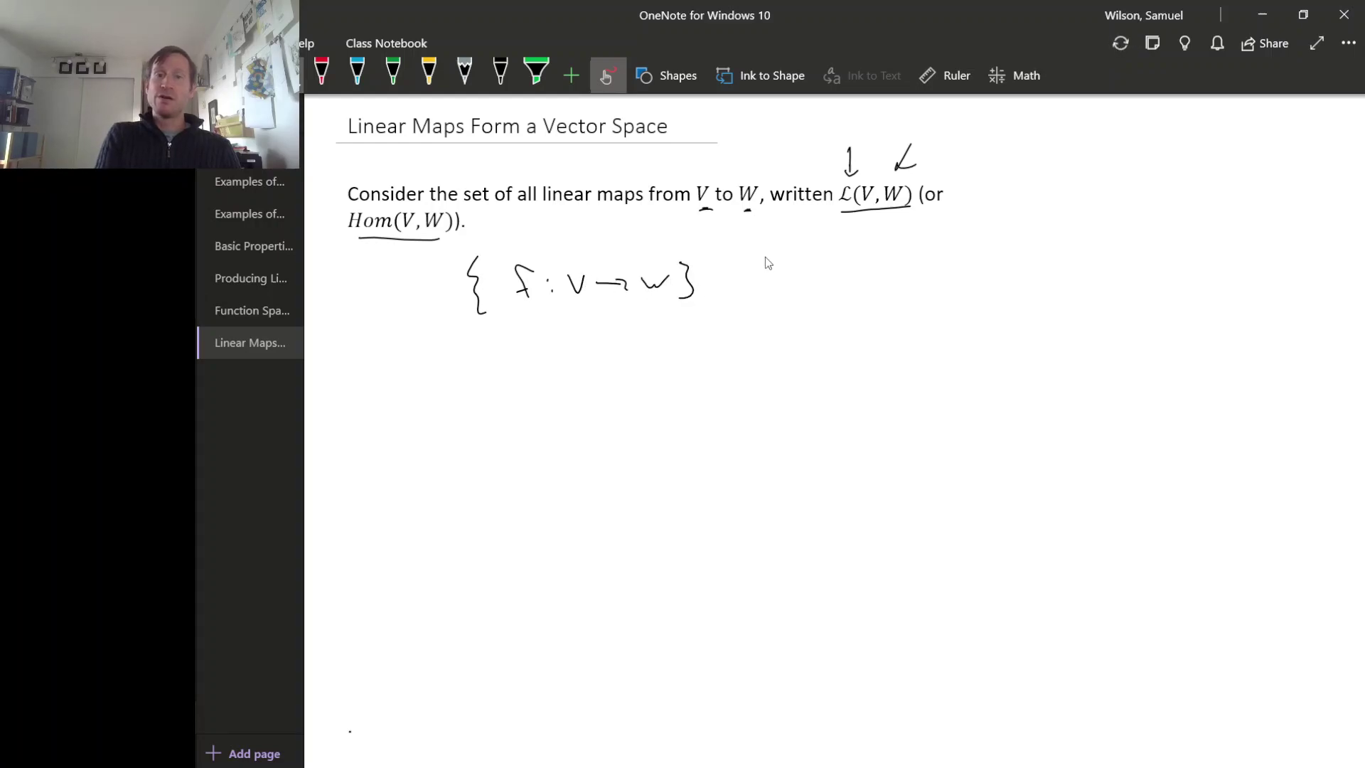
- Label the set with an arrow as 'vect space.'
mouse_move(763, 257)
left_mouse_down()
mouse_move(731, 272)
mouse_move(746, 277)
left_mouse_up()
mouse_move(805, 252)
left_mouse_down()
mouse_move(810, 266)
mouse_move(817, 253)
left_mouse_up()
left_click_drag(825, 261, 870, 253)
mouse_move(912, 244)
left_mouse_down()
mouse_move(905, 290)
mouse_move(947, 262)
left_mouse_up()
mouse_move(951, 248)
left_mouse_down()
mouse_move(953, 260)
mouse_move(972, 245)
left_mouse_up()
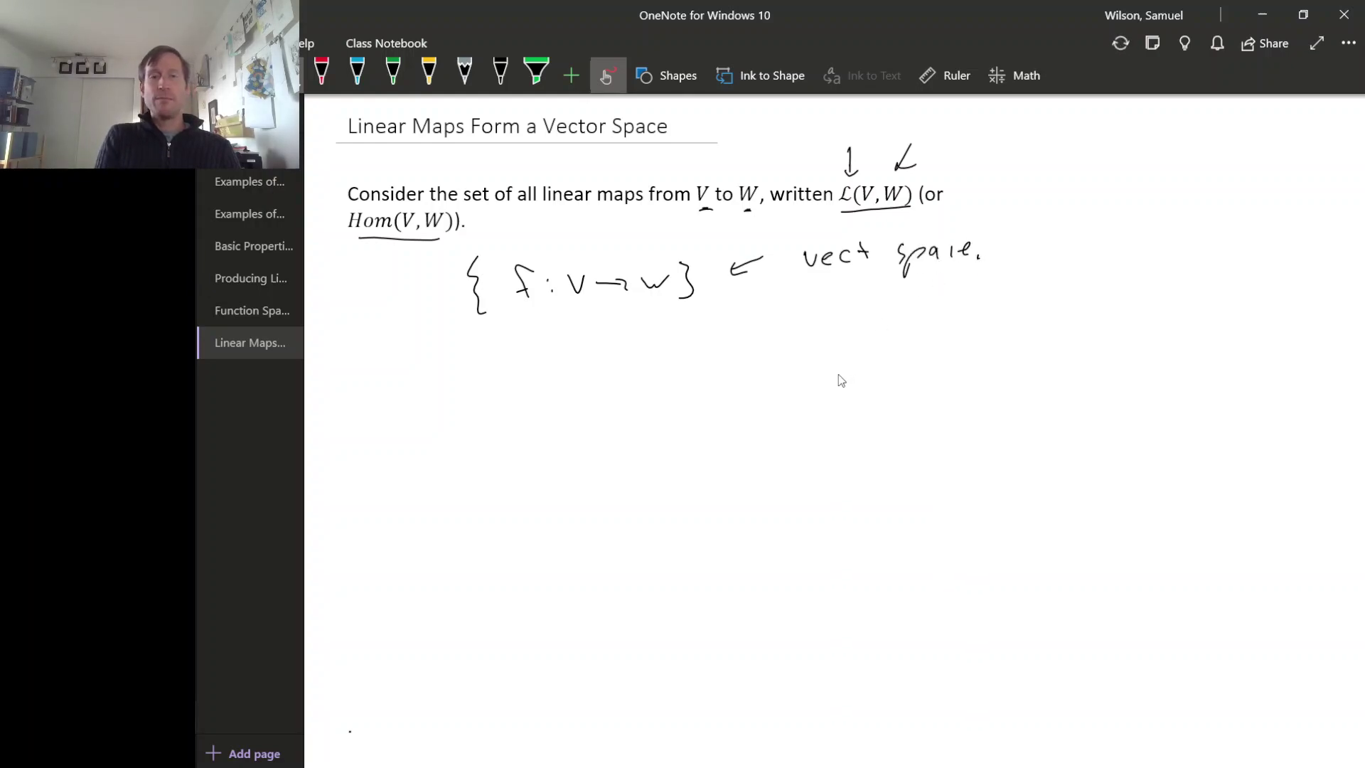
- On Function Spaces, mark the sum and scalar-multiple definitions with arrows and a wavy underline
left_click(249, 313)
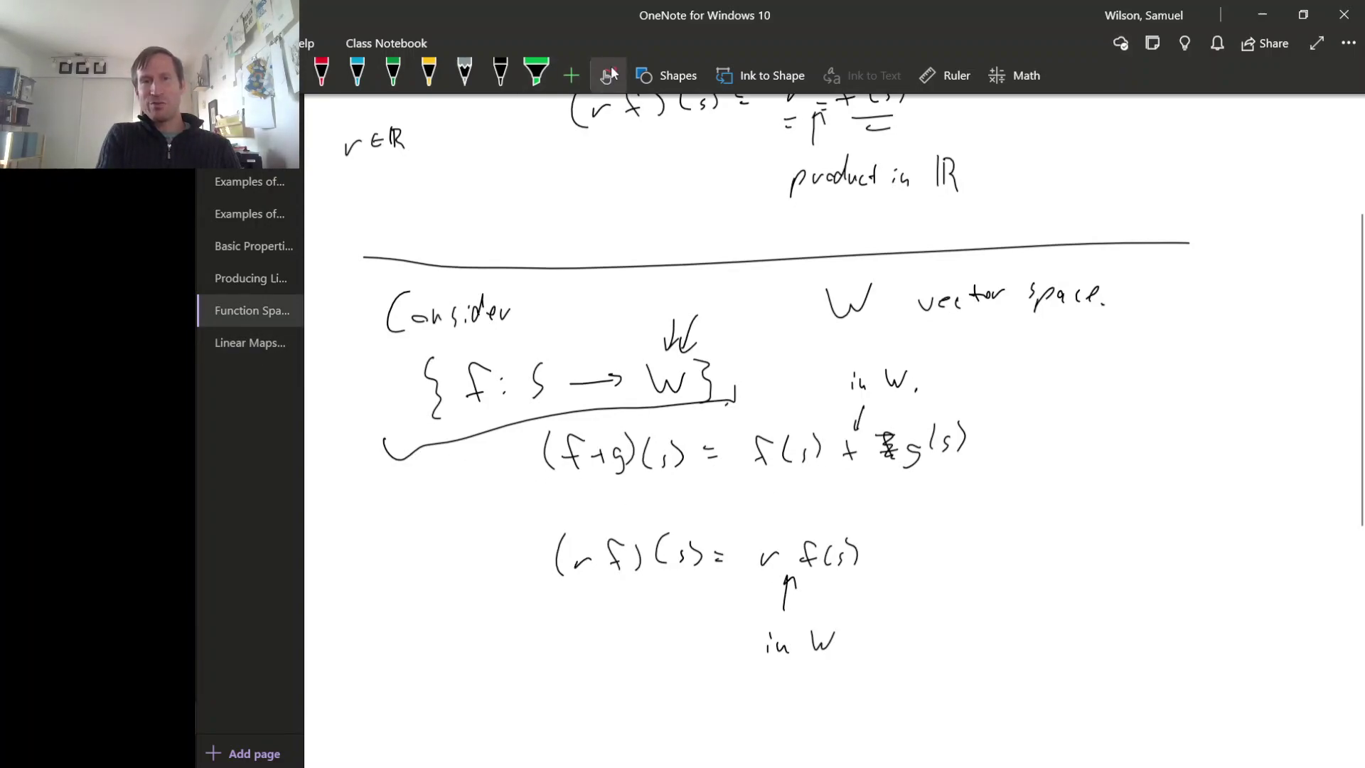
left_click_drag(492, 487, 526, 484)
left_click_drag(518, 478, 520, 490)
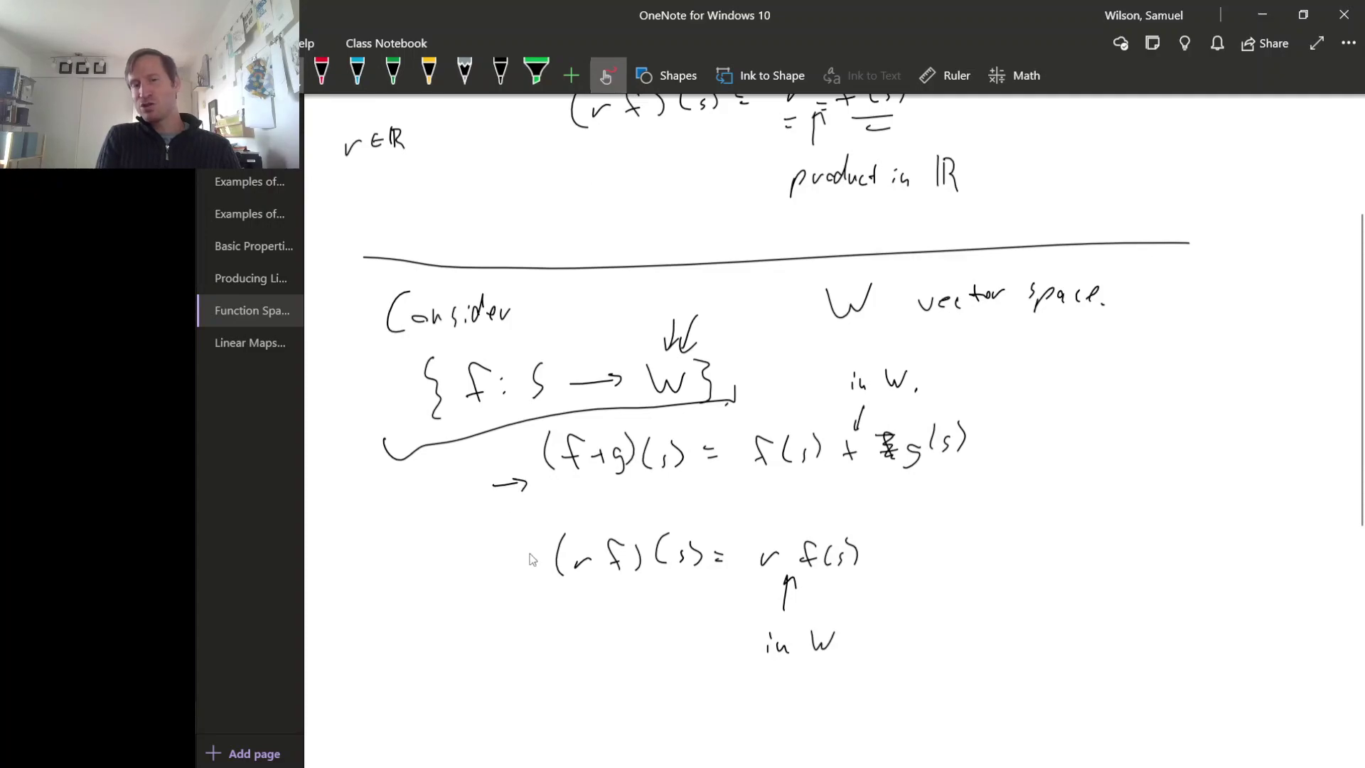
mouse_move(508, 573)
left_mouse_down()
mouse_move(542, 566)
mouse_move(534, 575)
left_mouse_up()
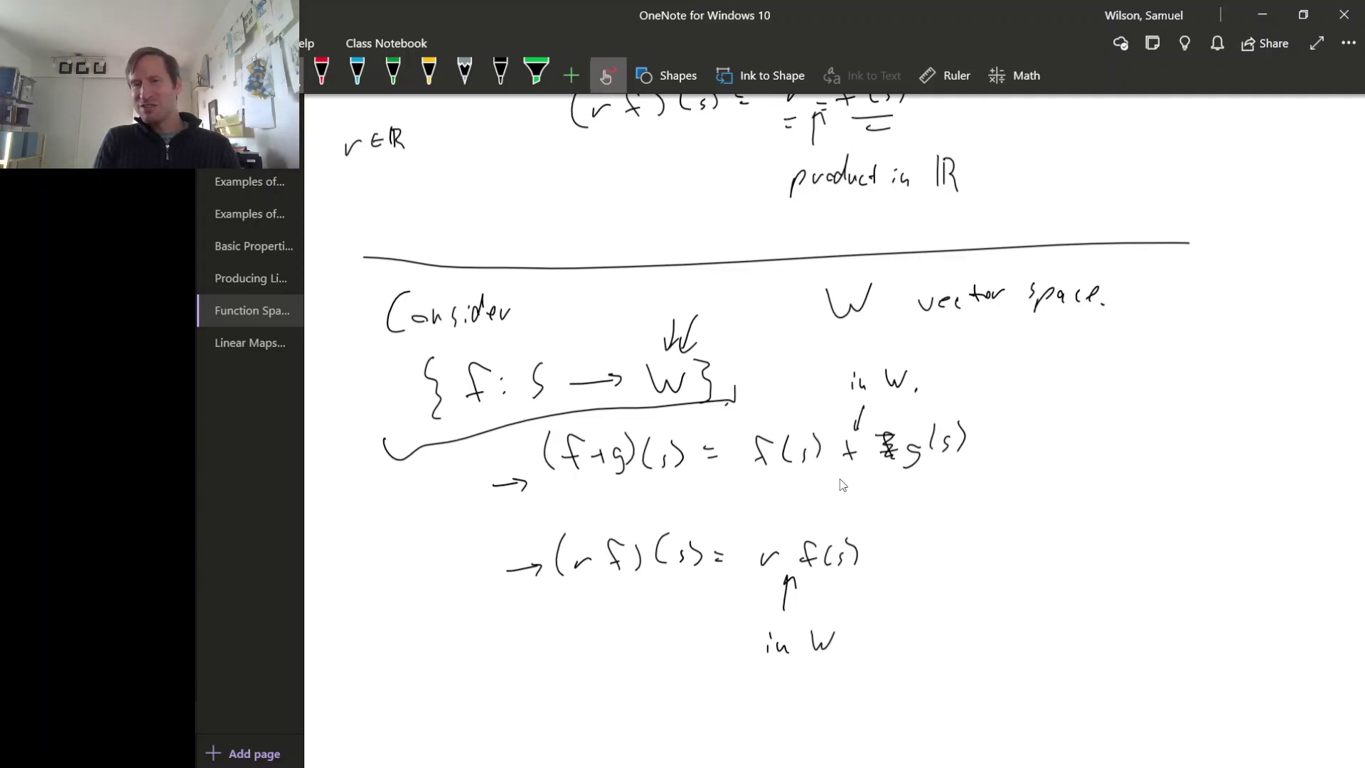
left_click_drag(851, 480, 876, 470)
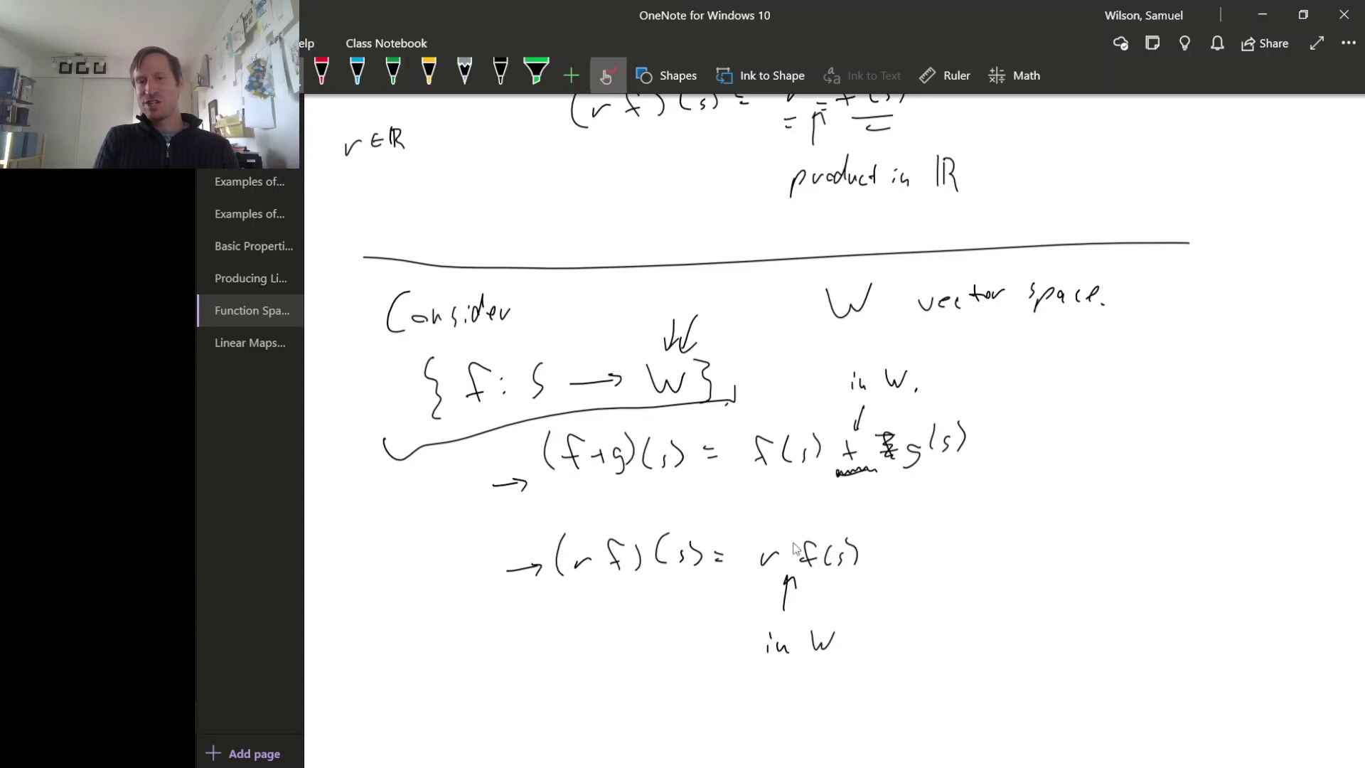
left_click_drag(795, 522, 801, 527)
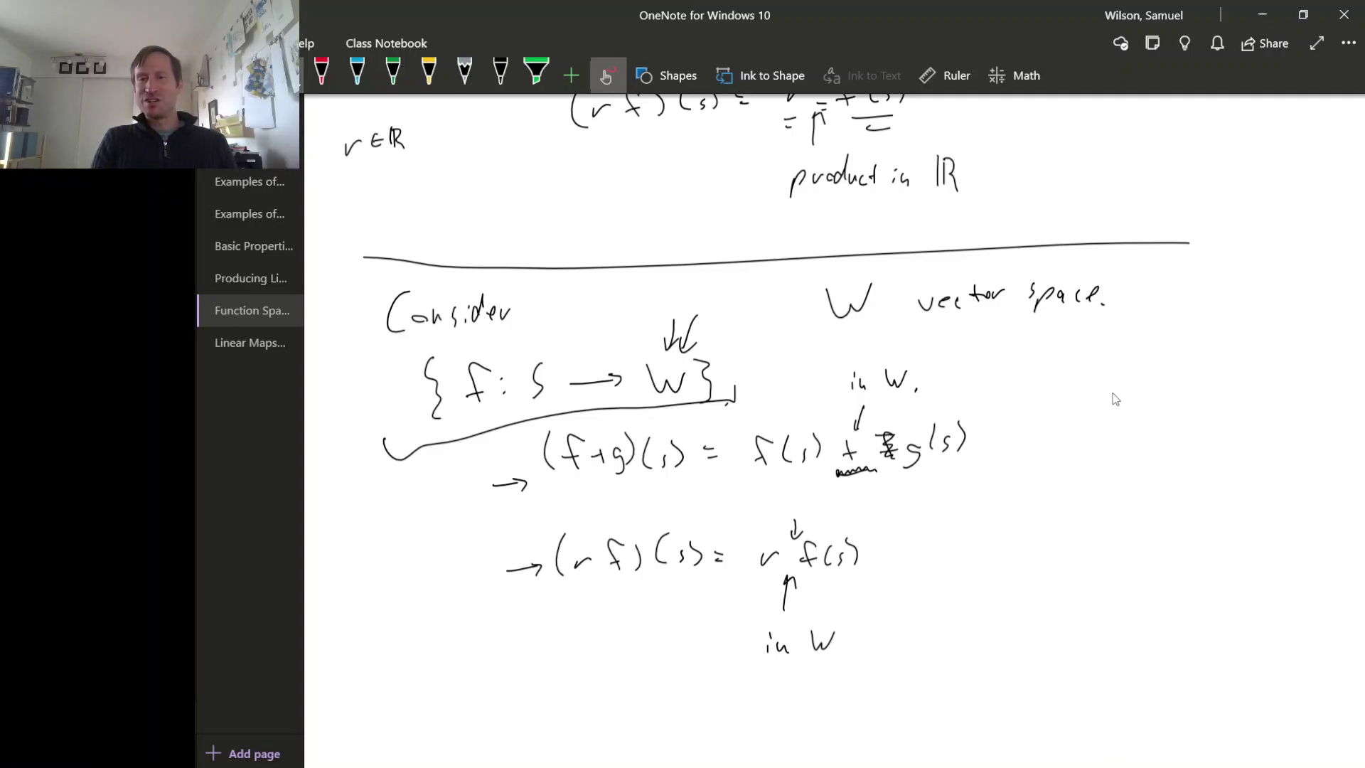
- Handwrite 0(s) = 0_W and (−f)(s) = −f(s), and underline W in 'W vector space'
mouse_move(1122, 382)
left_mouse_down()
mouse_move(1138, 408)
mouse_move(1176, 403)
left_mouse_up()
left_click_drag(1199, 386, 1300, 406)
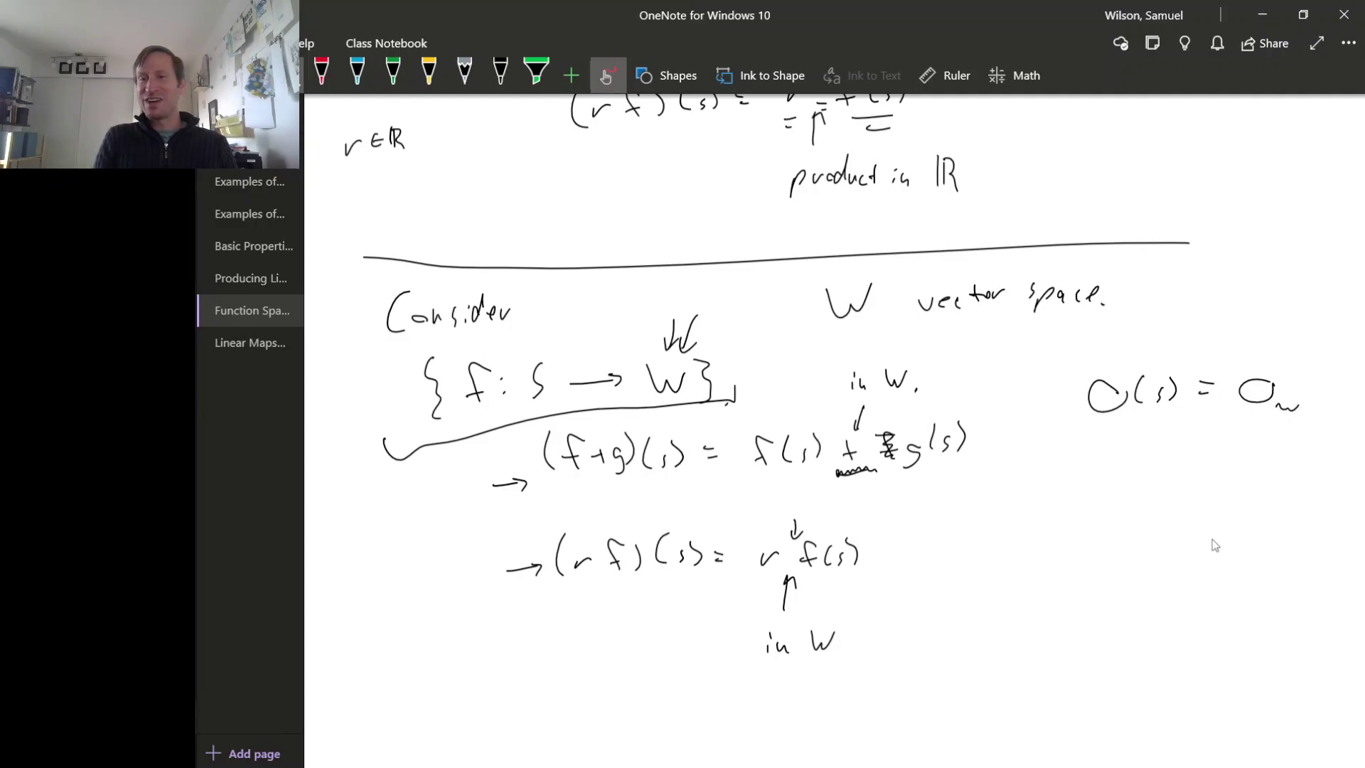
mouse_move(1040, 513)
left_mouse_down()
mouse_move(1086, 507)
mouse_move(1081, 525)
mouse_move(1090, 512)
left_mouse_up()
mouse_move(1114, 499)
left_mouse_down()
mouse_move(1110, 523)
mouse_move(1186, 512)
left_mouse_up()
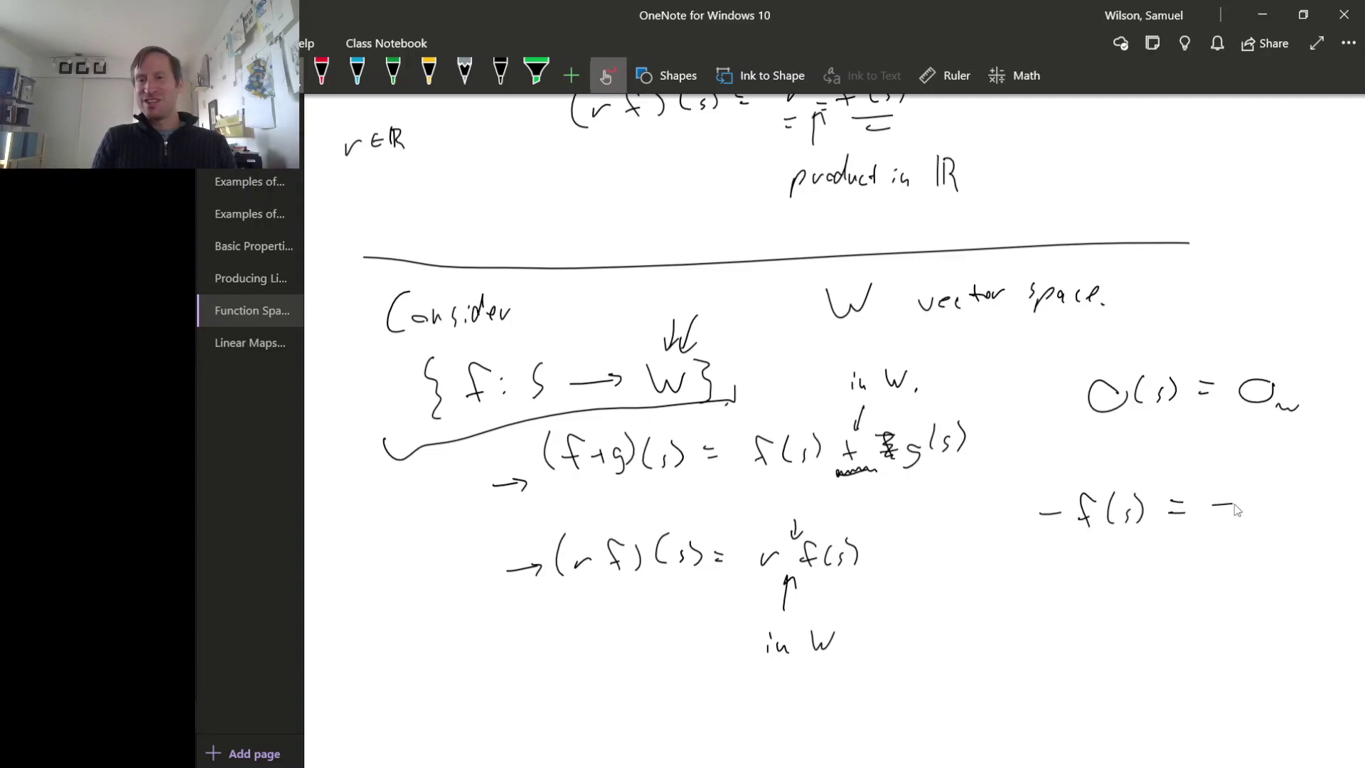
mouse_move(1278, 487)
left_mouse_down()
mouse_move(1268, 525)
mouse_move(1283, 507)
left_mouse_up()
left_click_drag(1301, 490, 1297, 519)
mouse_move(1309, 506)
left_mouse_down()
mouse_move(1312, 517)
mouse_move(1337, 509)
left_mouse_up()
left_click_drag(1158, 555, 1194, 557)
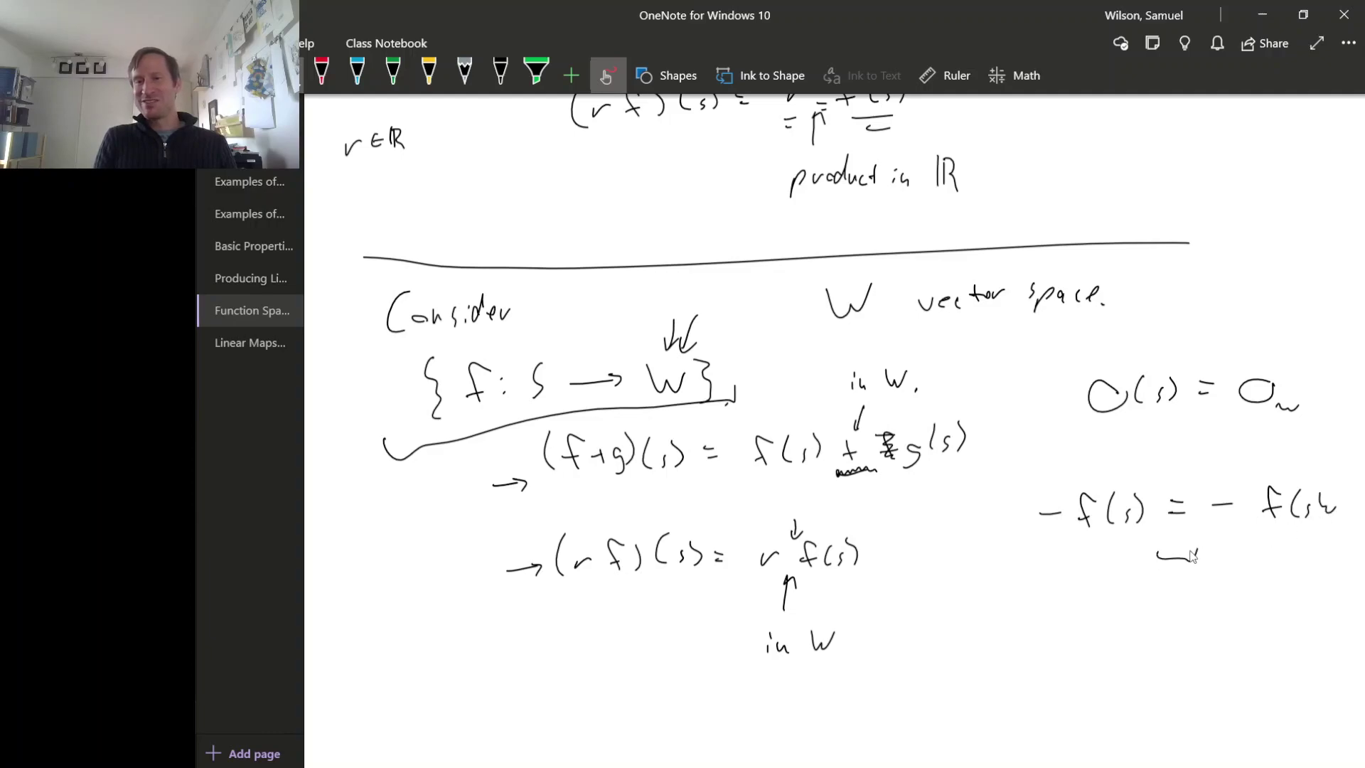
left_click_drag(1031, 489, 1042, 537)
left_click_drag(1096, 492, 1102, 526)
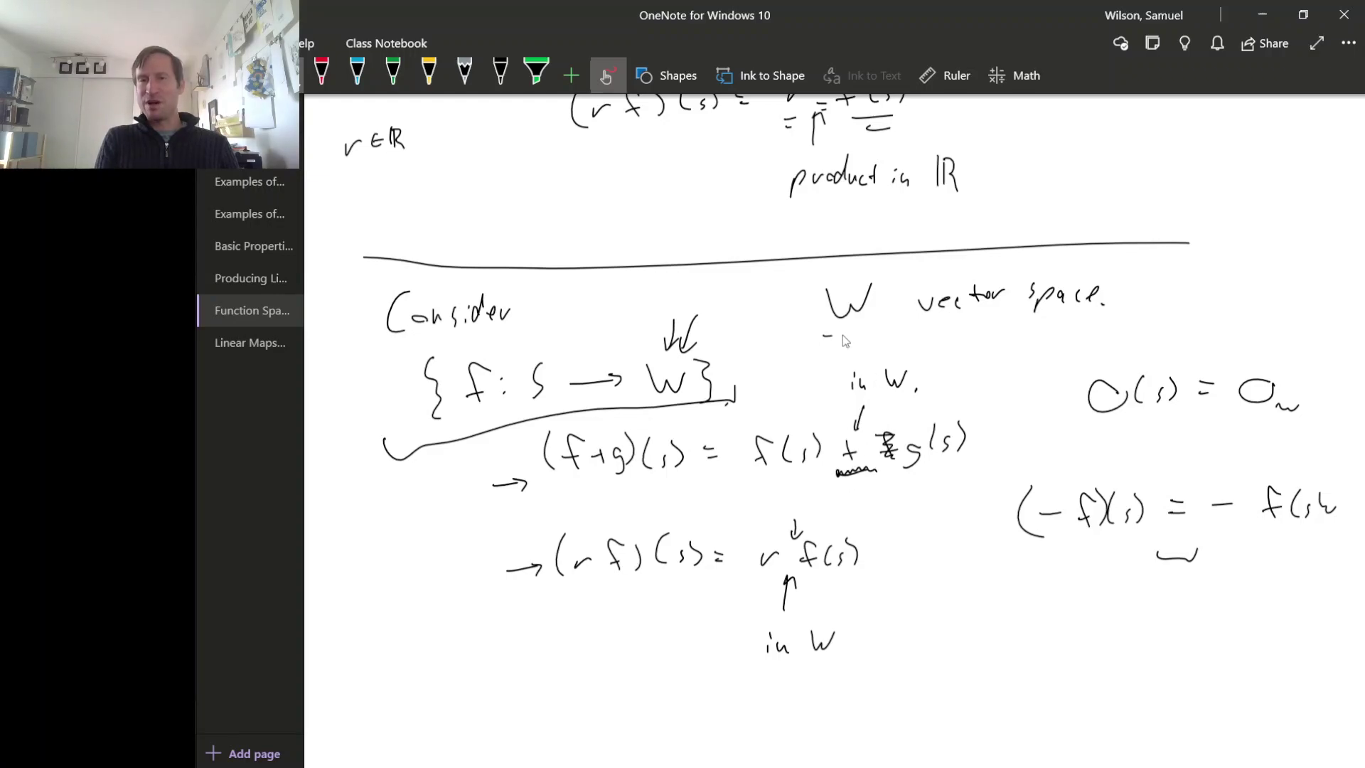
left_click_drag(842, 335, 870, 332)
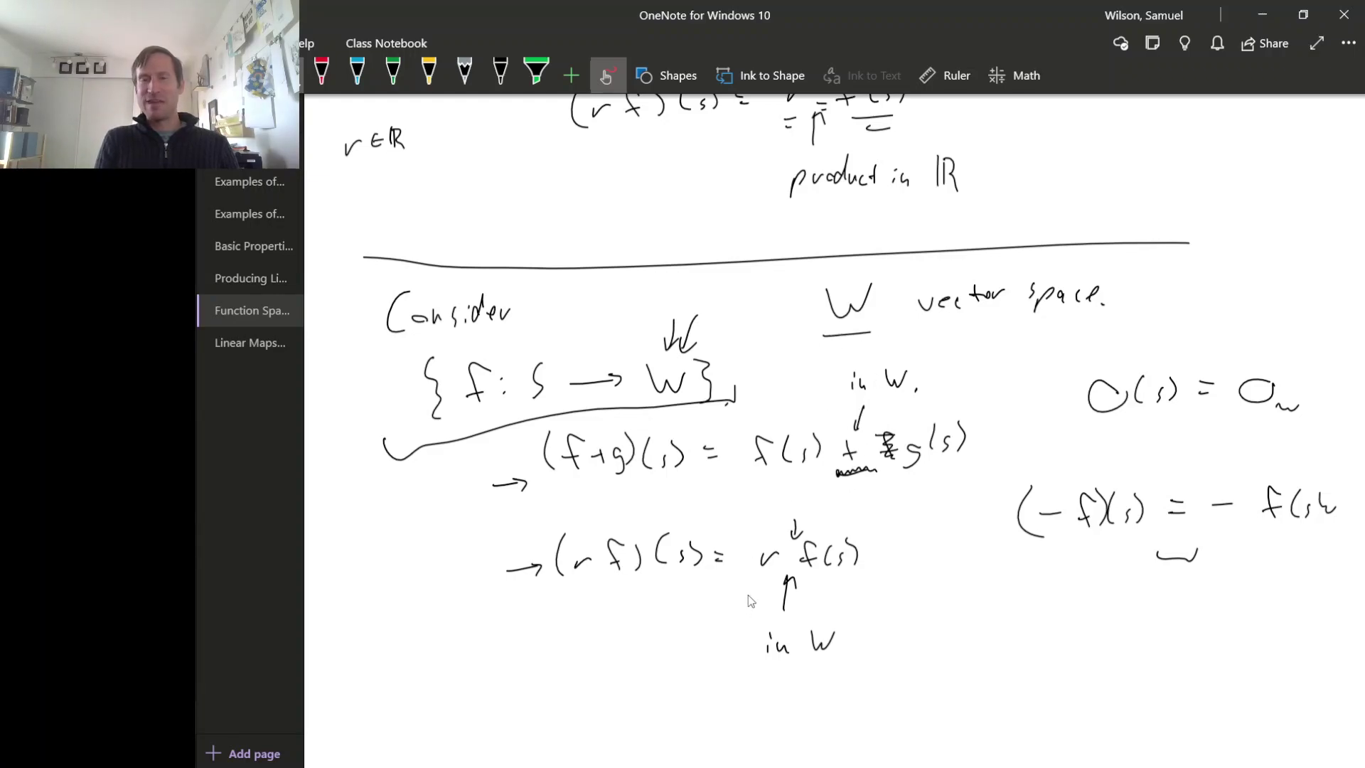
- On the Linear Maps page, turn on drawing and handwrite "it's a subspace of {f: V → W}"
left_click(262, 343)
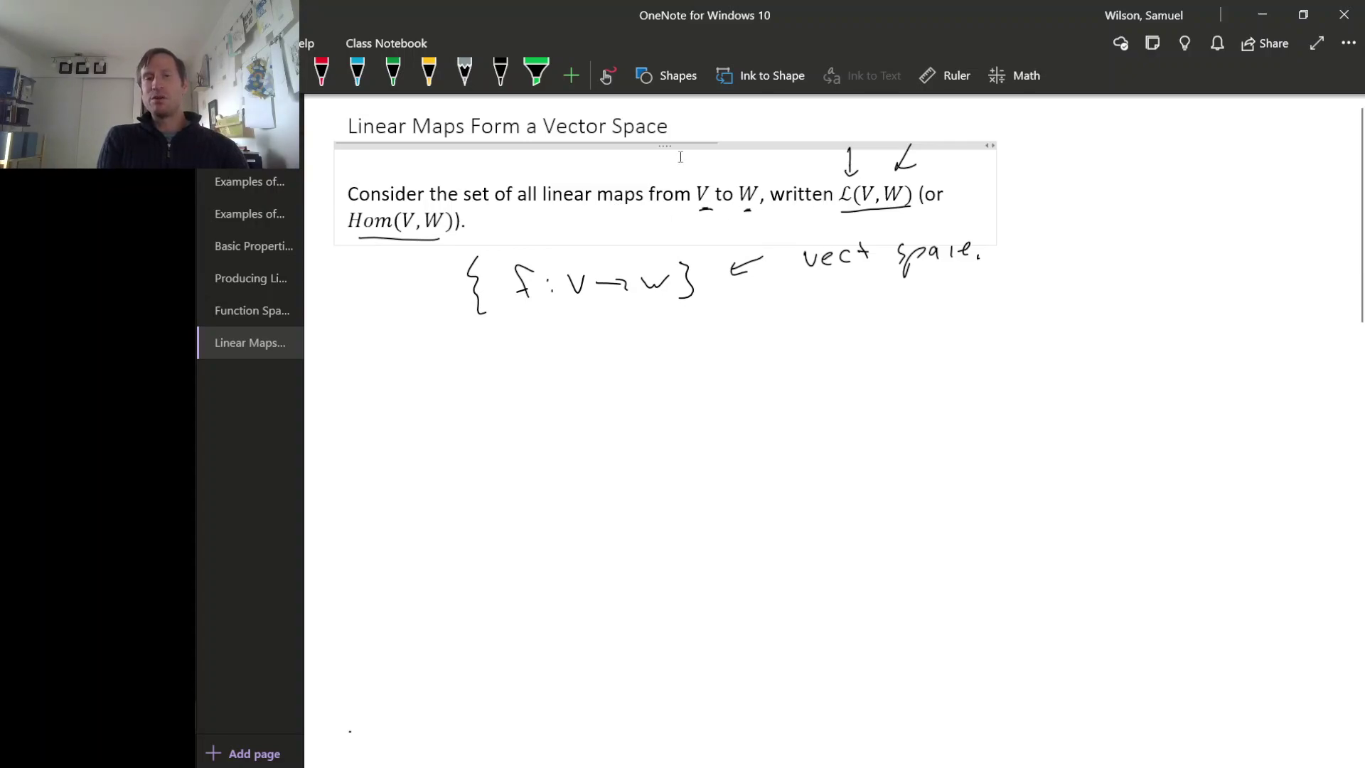
left_click(608, 76)
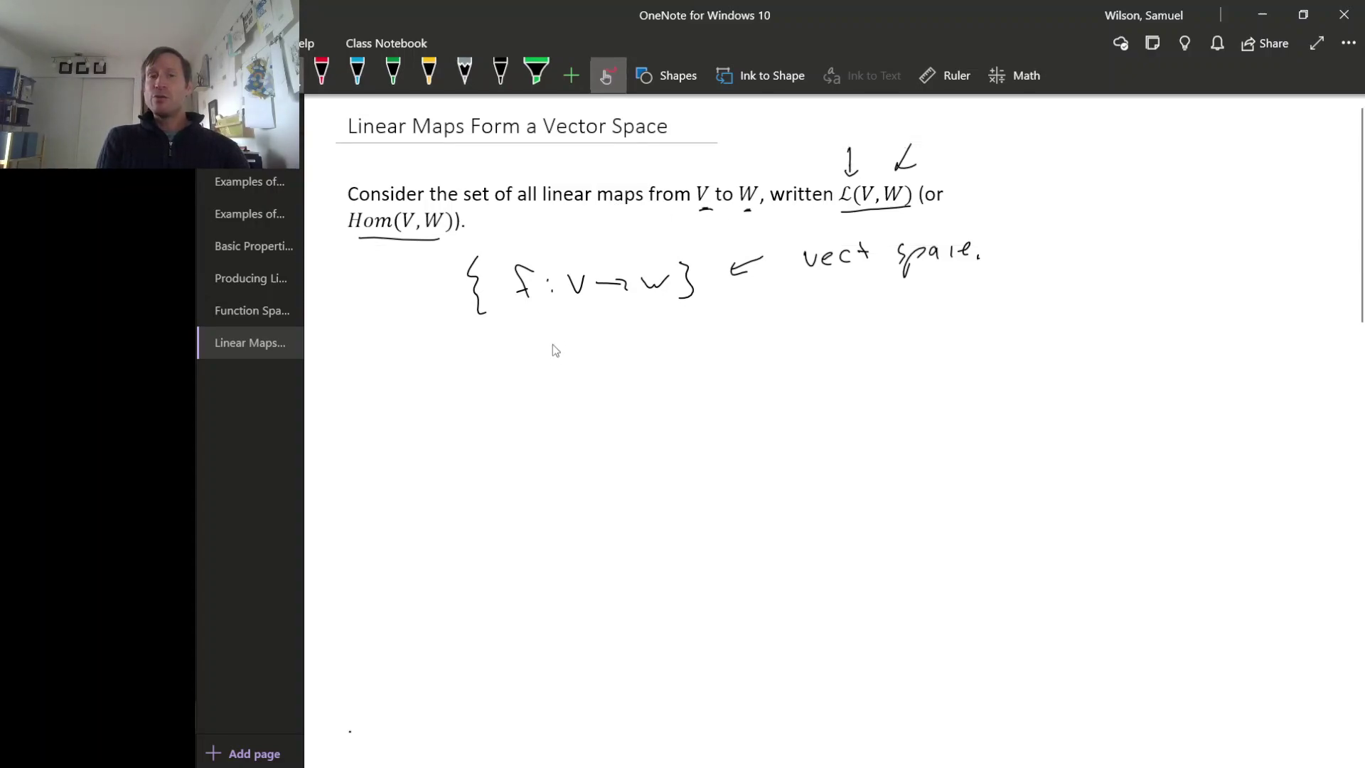
mouse_move(489, 215)
left_mouse_down()
mouse_move(444, 436)
mouse_move(483, 437)
mouse_move(477, 409)
left_mouse_up()
mouse_move(533, 419)
left_mouse_down()
mouse_move(534, 434)
mouse_move(673, 435)
left_mouse_up()
left_click_drag(684, 432, 691, 443)
left_click_drag(700, 427, 710, 424)
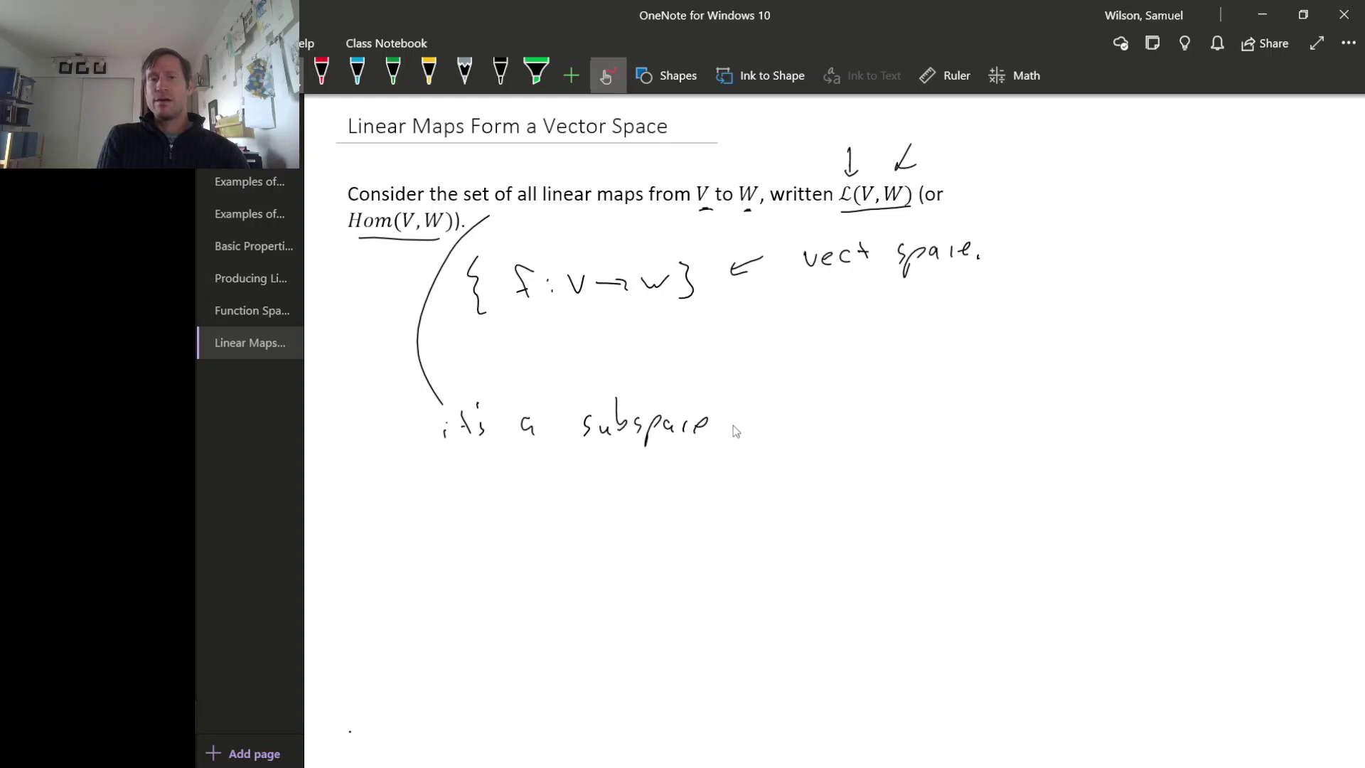
mouse_move(781, 395)
left_mouse_down()
mouse_move(777, 429)
mouse_move(782, 415)
left_mouse_up()
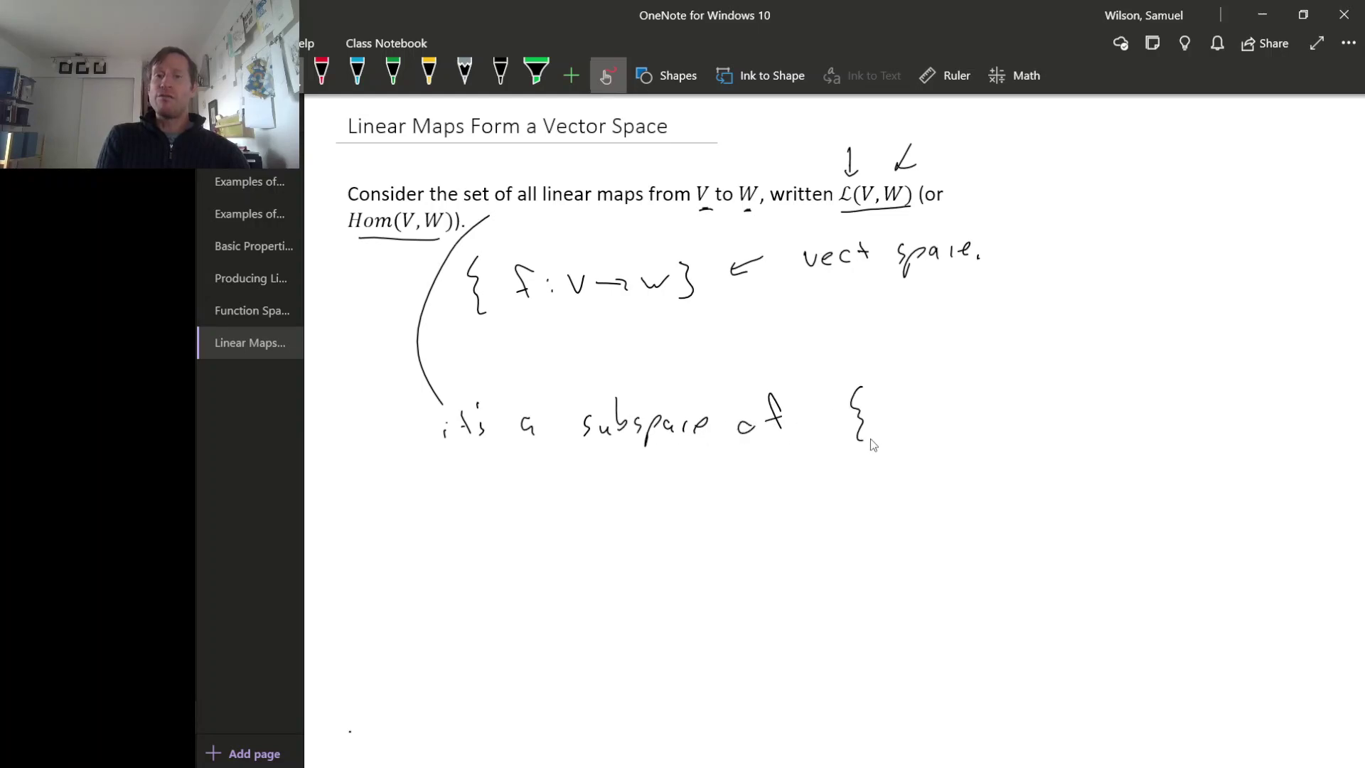
mouse_move(909, 403)
left_mouse_down()
mouse_move(894, 421)
mouse_move(964, 420)
mouse_move(973, 397)
left_mouse_up()
left_click_drag(990, 409, 1081, 399)
mouse_move(1085, 386)
left_mouse_down()
mouse_move(1104, 433)
mouse_move(1094, 442)
left_mouse_up()
left_click(1118, 413)
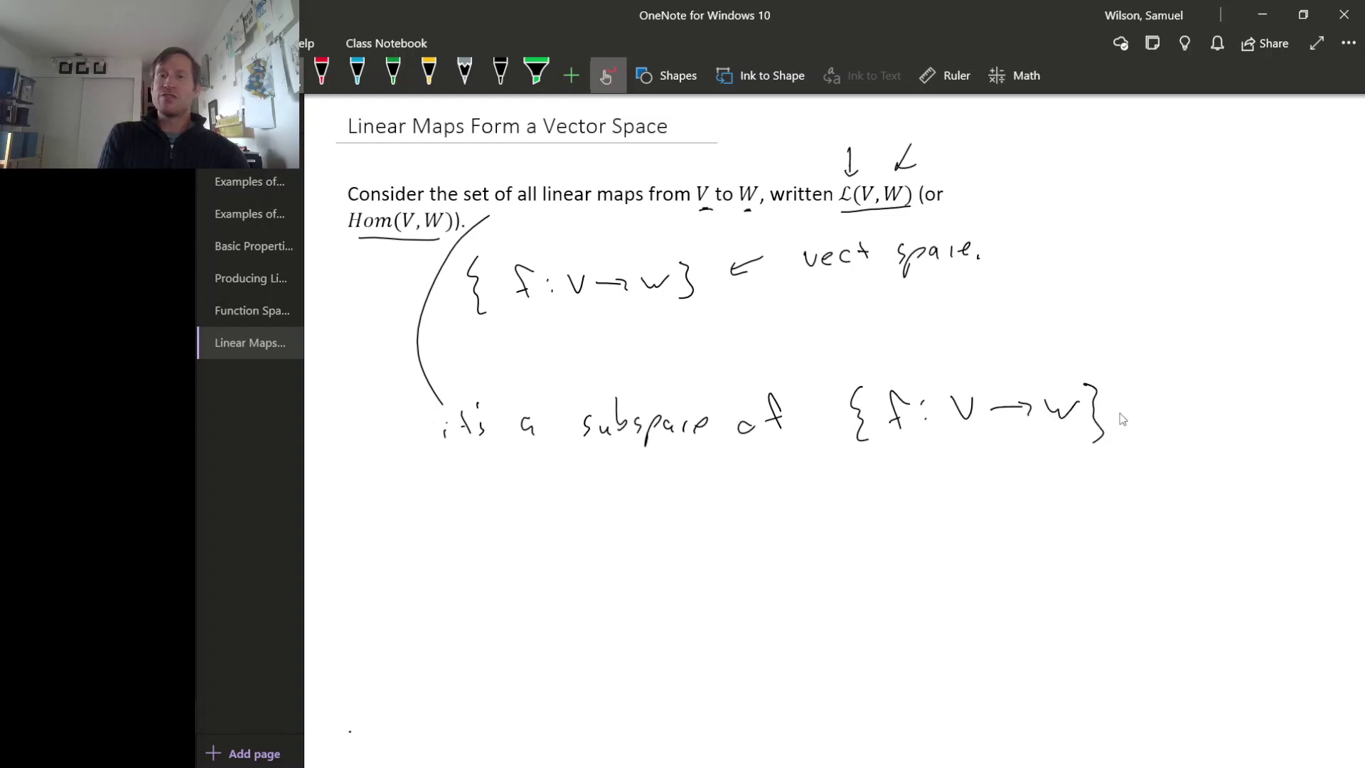
- Label the set 'Vector space' with an arrow and bracket the phrase linear maps from V to W
mouse_move(1103, 312)
left_mouse_down()
mouse_move(1075, 359)
mouse_move(1089, 354)
left_mouse_up()
mouse_move(1114, 286)
left_mouse_down()
mouse_move(1122, 301)
mouse_move(1130, 286)
left_mouse_up()
left_click_drag(1136, 296, 1150, 300)
mouse_move(1155, 303)
left_mouse_down()
mouse_move(1192, 284)
mouse_move(1313, 290)
left_mouse_up()
left_click(1318, 297)
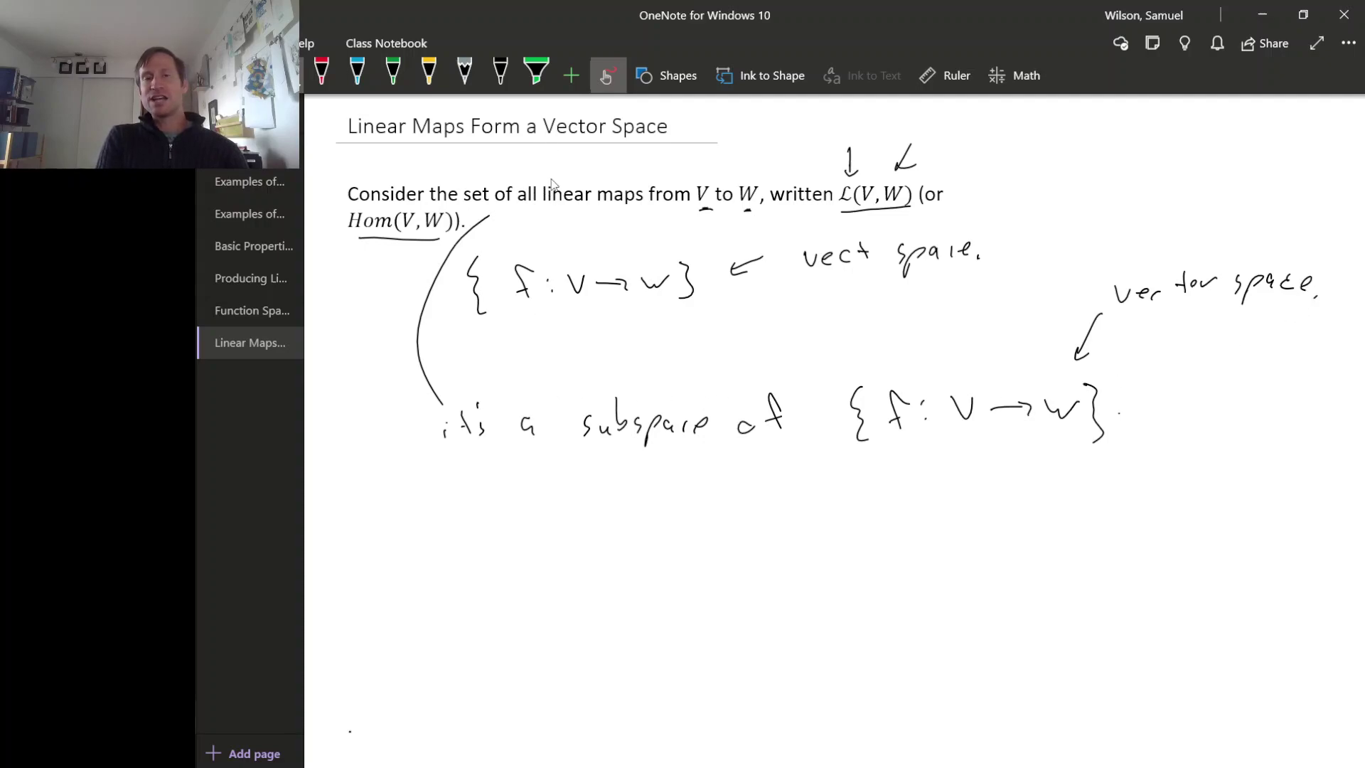
left_click_drag(543, 180, 768, 174)
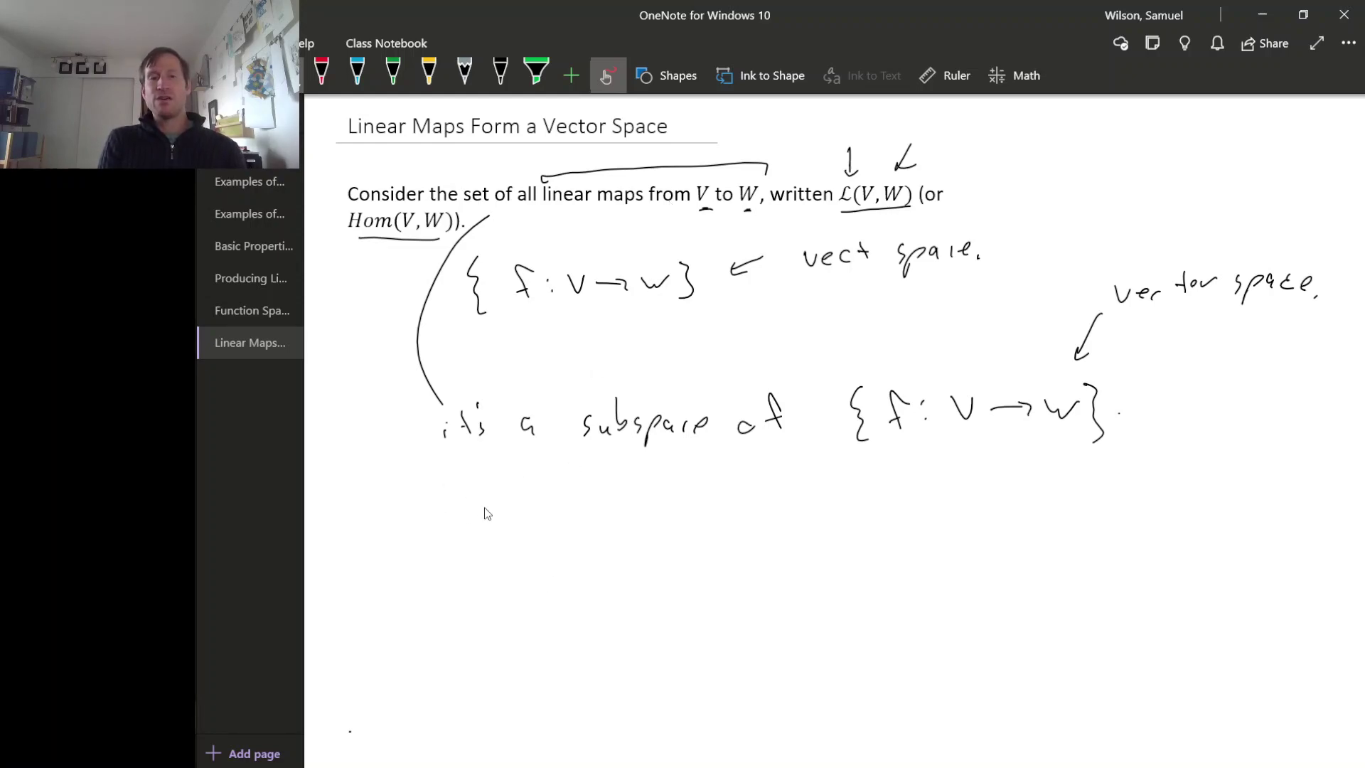
- Write "f, g : V → W lin maps" below the subspace note
mouse_move(493, 496)
left_mouse_down()
mouse_move(475, 483)
mouse_move(514, 530)
mouse_move(591, 489)
mouse_move(625, 500)
left_mouse_up()
left_click(545, 491)
left_click(549, 503)
left_click_drag(617, 495, 709, 502)
left_click_drag(716, 490, 888, 506)
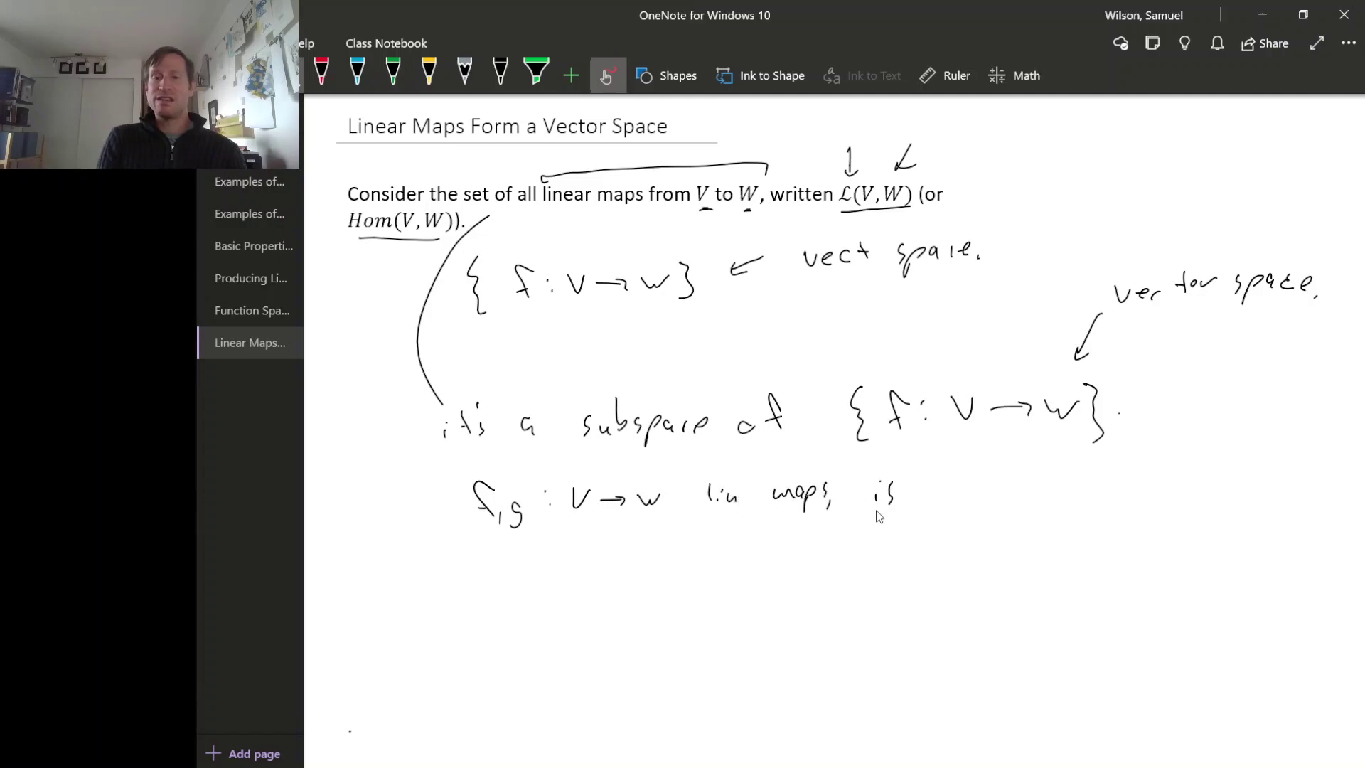
- Write "is (f+g) ?" on the next line
mouse_move(548, 548)
left_mouse_down()
mouse_move(539, 579)
mouse_move(547, 568)
left_mouse_up()
left_click_drag(559, 569, 572, 568)
mouse_move(565, 562)
left_mouse_down()
mouse_move(580, 586)
mouse_move(597, 581)
left_mouse_up()
left_click_drag(525, 548, 523, 580)
left_click_drag(632, 541, 637, 565)
left_click(636, 581)
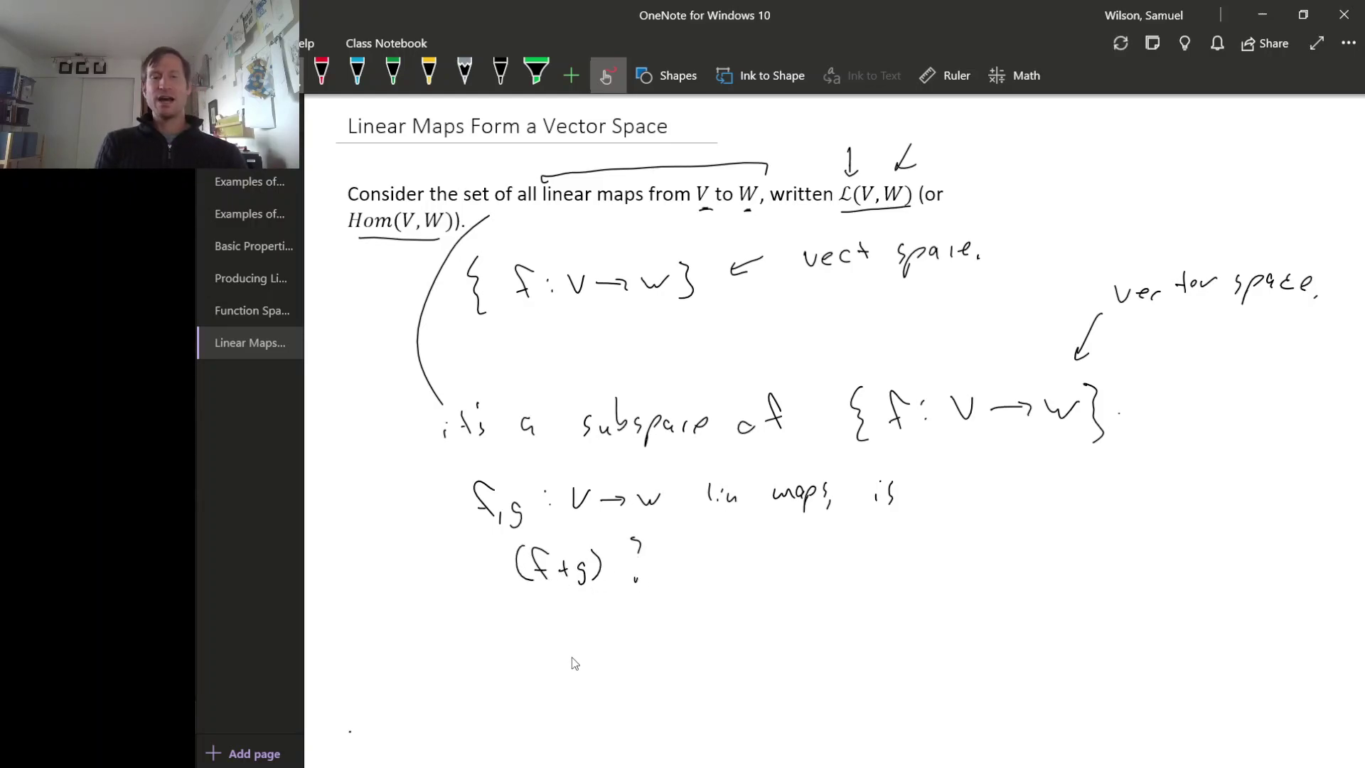
scroll(768, 581, "down", 3)
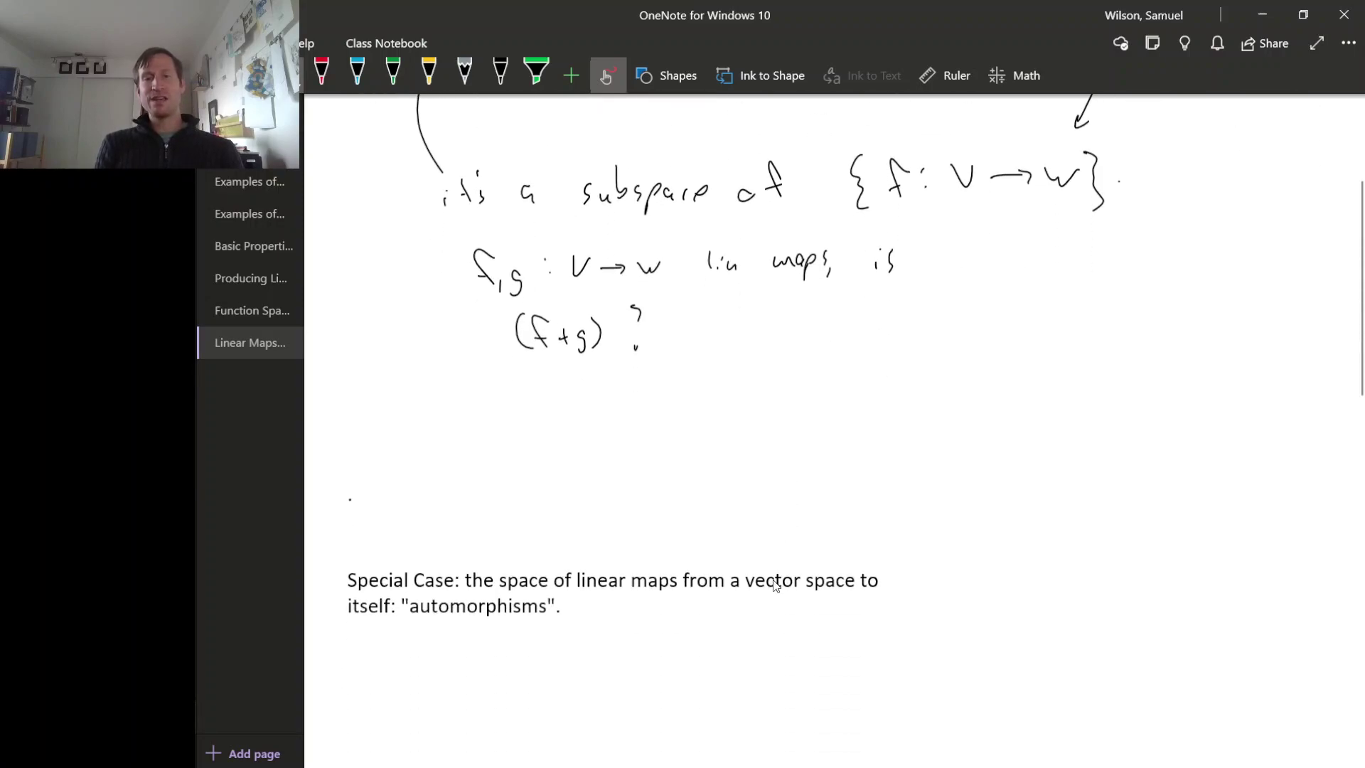
scroll(782, 559, "up", 3)
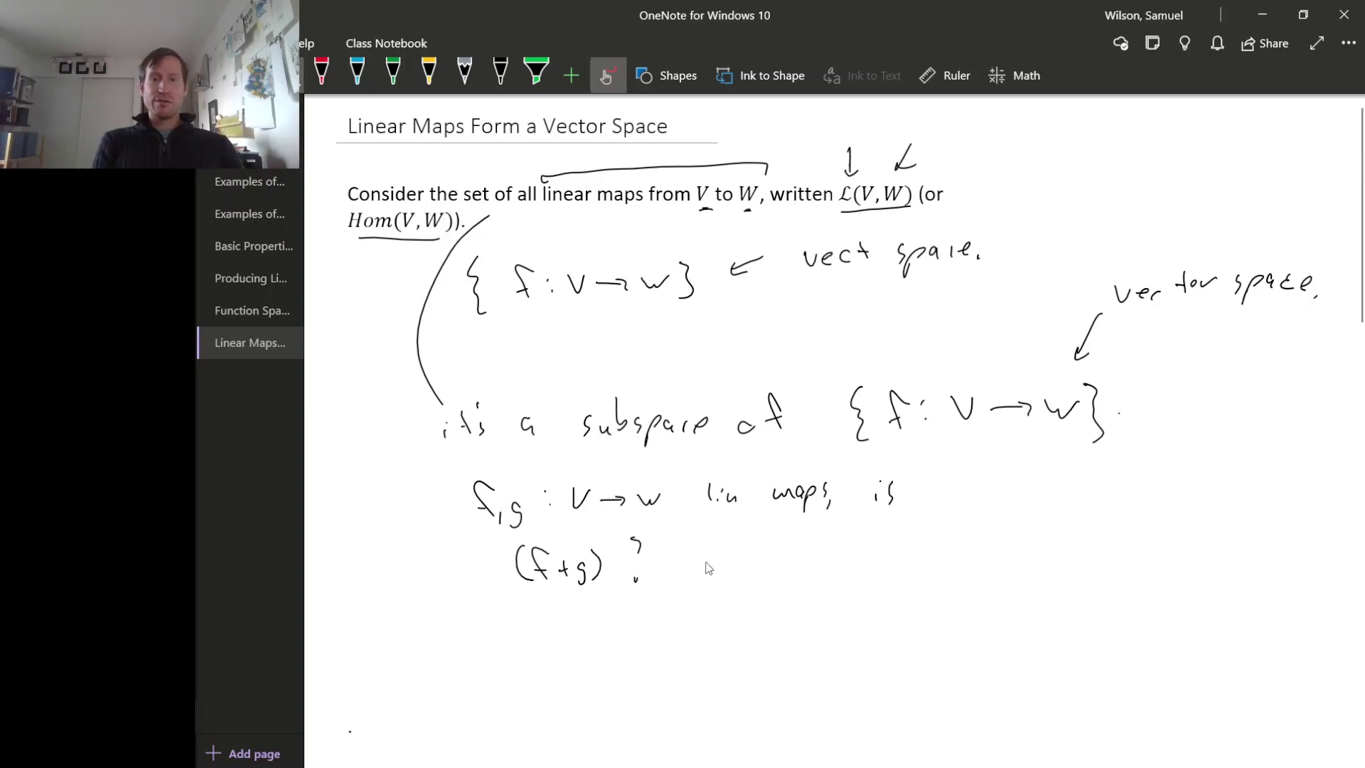
- Handwrite "(f+g)(a₁v₁+a₂v₂) =" after the question
mouse_move(708, 535)
left_mouse_down()
mouse_move(715, 583)
mouse_move(731, 582)
left_mouse_up()
left_click_drag(725, 562, 775, 589)
mouse_move(788, 540)
left_mouse_down()
mouse_move(791, 579)
mouse_move(839, 575)
left_mouse_up()
mouse_move(846, 560)
left_mouse_down()
mouse_move(884, 562)
mouse_move(858, 579)
mouse_move(911, 567)
mouse_move(921, 581)
mouse_move(945, 557)
mouse_move(959, 577)
left_mouse_up()
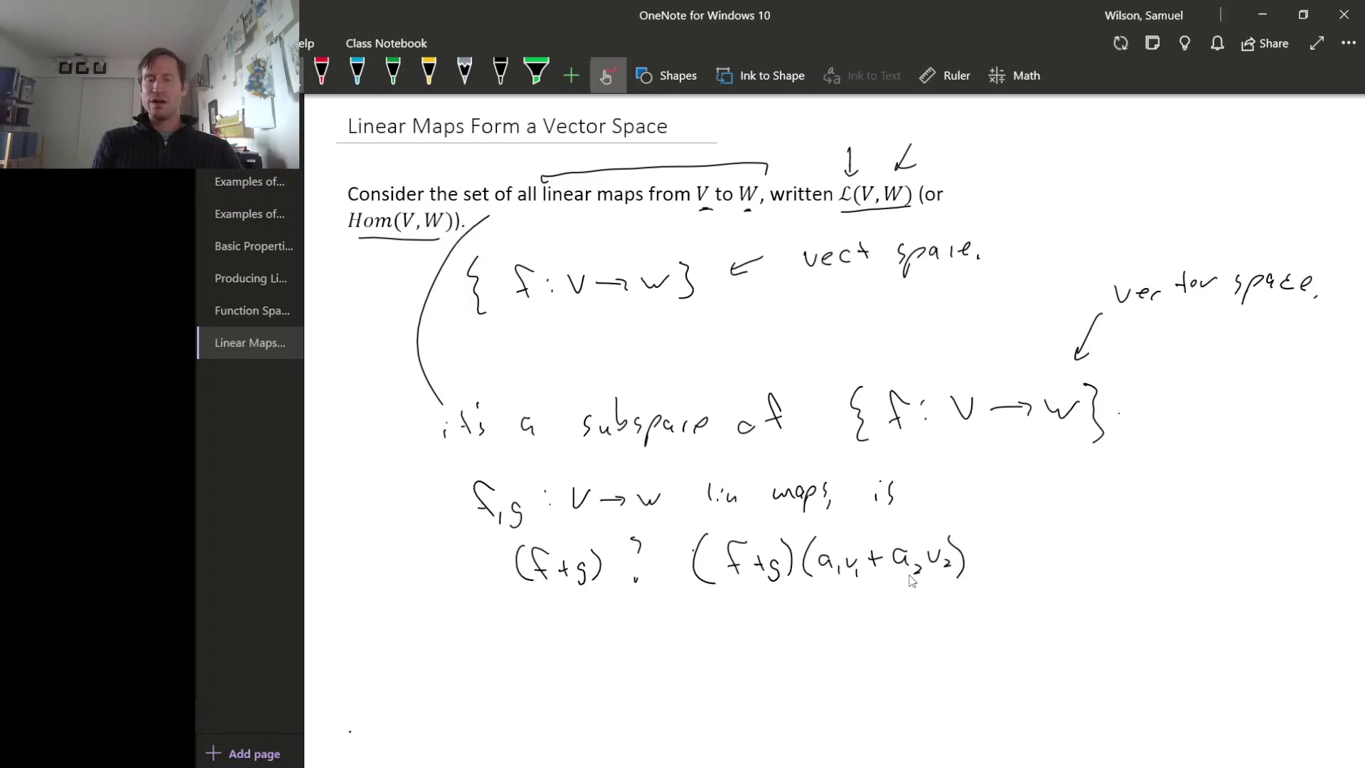
left_click_drag(986, 558, 1083, 569)
- Complete the right side as f(a₁v₁+a₂v₂) + g(a₁v₁+a₂v₂)
mouse_move(1089, 564)
left_mouse_down()
mouse_move(1106, 559)
mouse_move(1112, 576)
mouse_move(1125, 559)
left_mouse_up()
left_click_drag(1119, 554, 1111, 570)
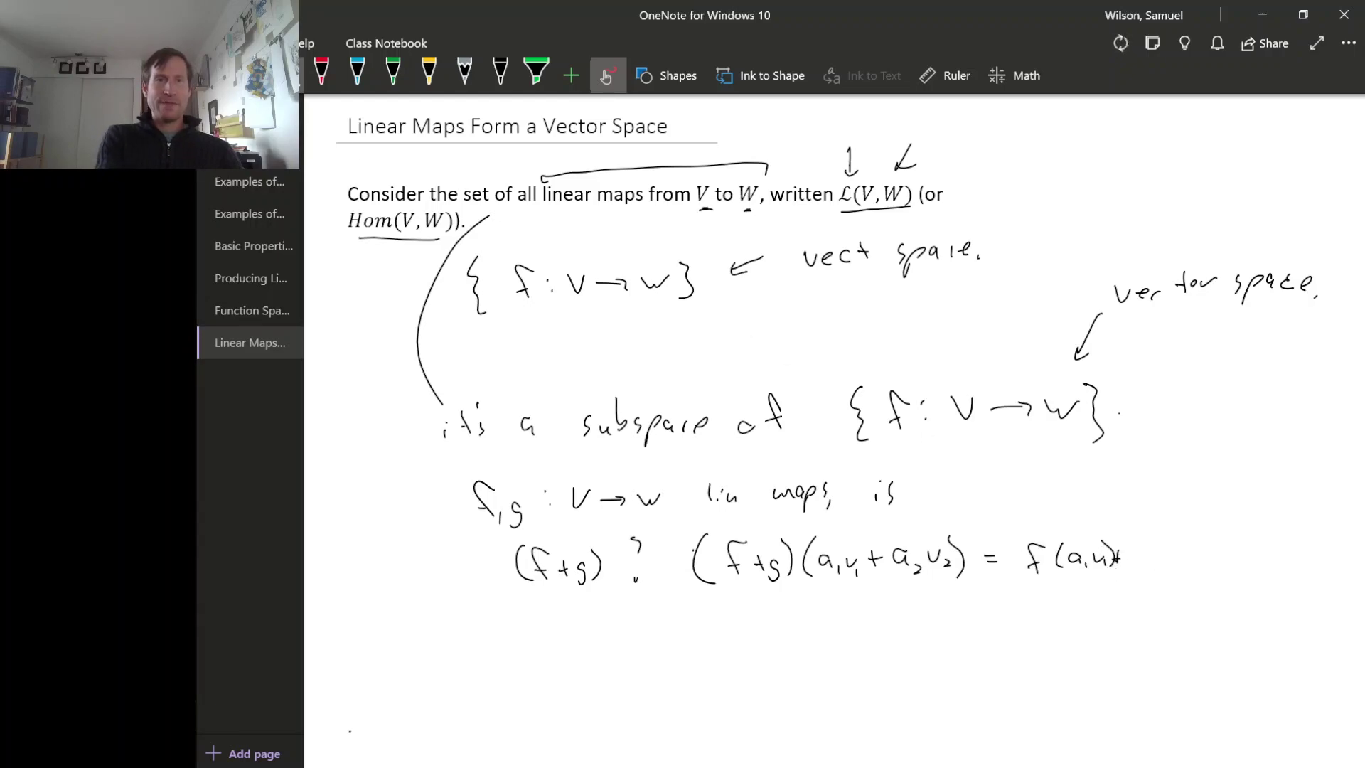
left_click_drag(1068, 561, 1131, 561)
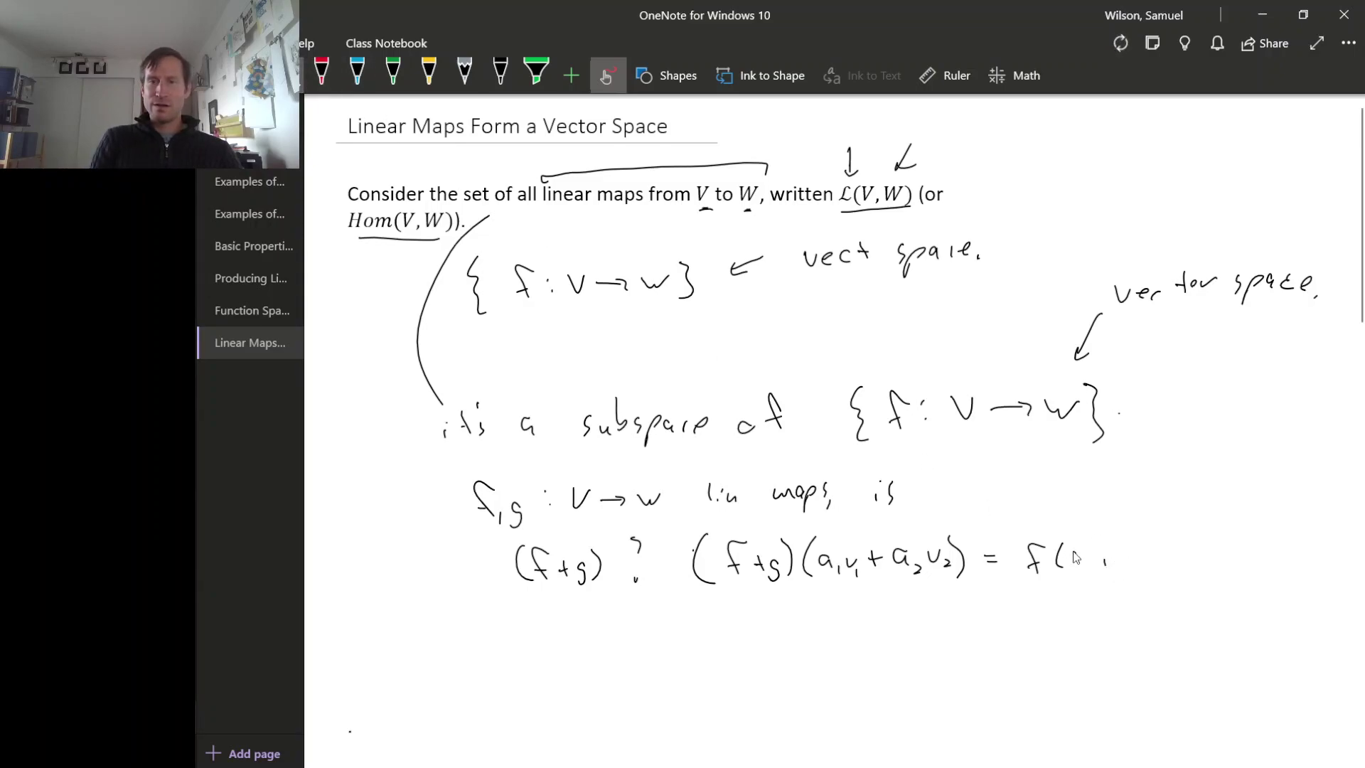
mouse_move(1070, 553)
left_mouse_down()
mouse_move(1085, 570)
mouse_move(1104, 562)
mouse_move(1104, 576)
mouse_move(1146, 560)
mouse_move(1218, 569)
left_mouse_up()
mouse_move(1208, 554)
left_mouse_down()
mouse_move(1238, 562)
mouse_move(1242, 580)
left_mouse_up()
mouse_move(1264, 529)
left_mouse_down()
mouse_move(1265, 562)
mouse_move(1286, 563)
left_mouse_up()
left_click_drag(1287, 546, 1315, 561)
left_click_drag(1310, 555, 1329, 566)
left_click_drag(1331, 548, 1343, 564)
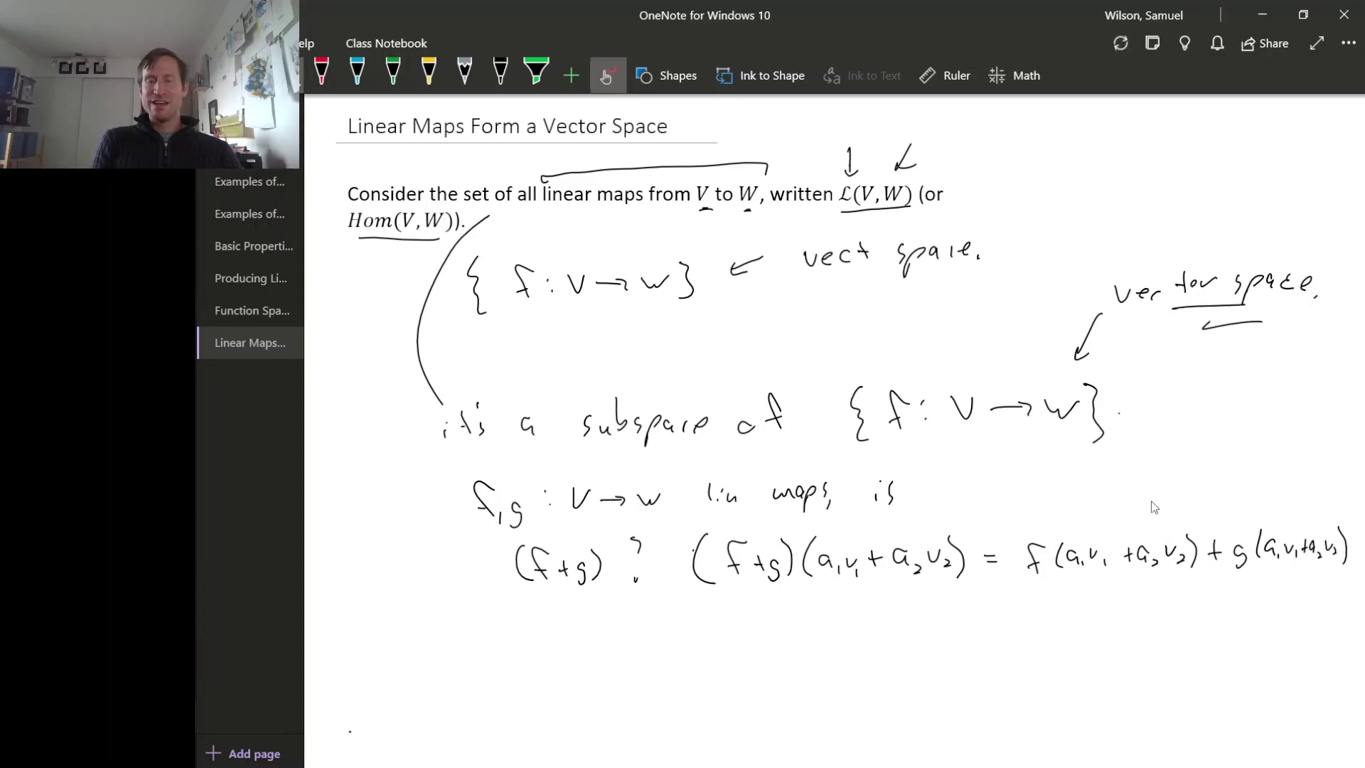
- Draw small downward arrows above the plus signs, the f term and the g term
left_click_drag(760, 519, 759, 534)
left_click_drag(1120, 500, 1124, 511)
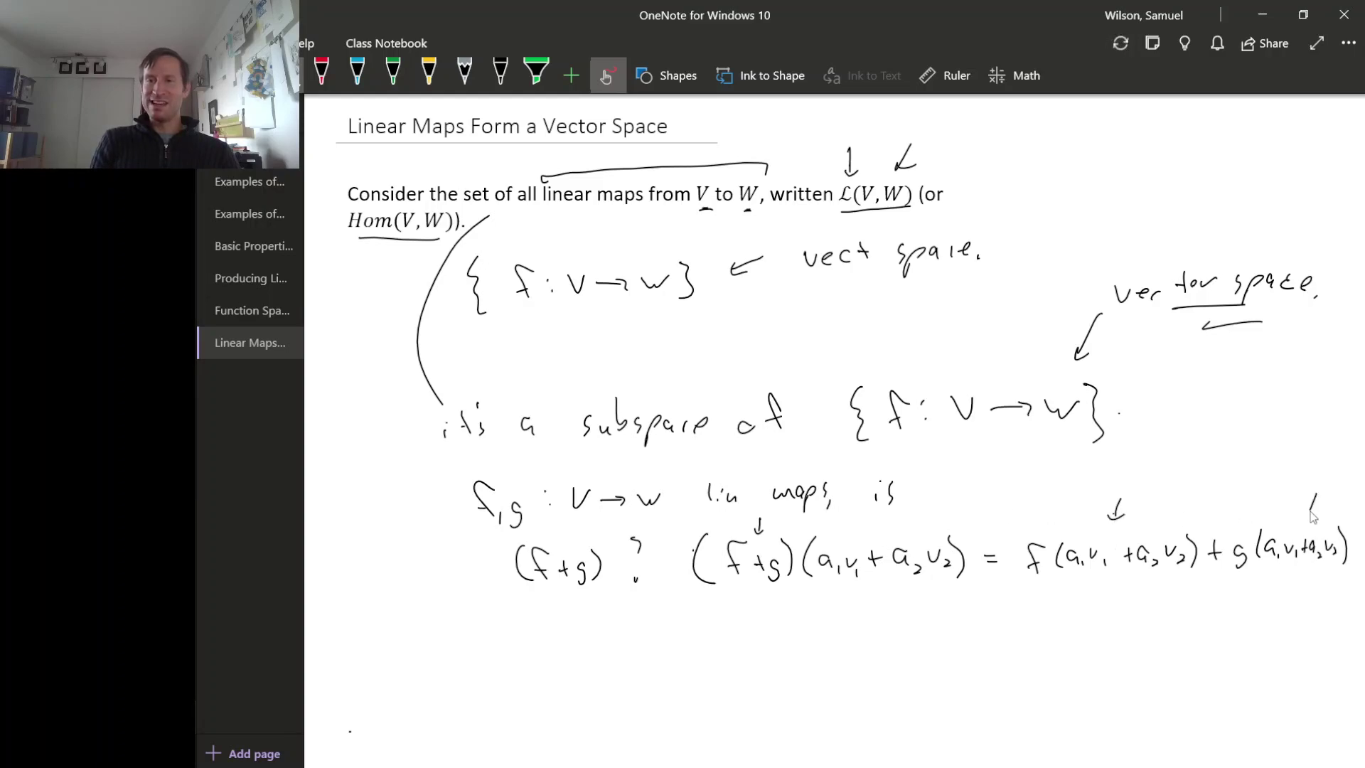
left_click_drag(1306, 505, 1319, 502)
left_click_drag(1215, 521, 1230, 518)
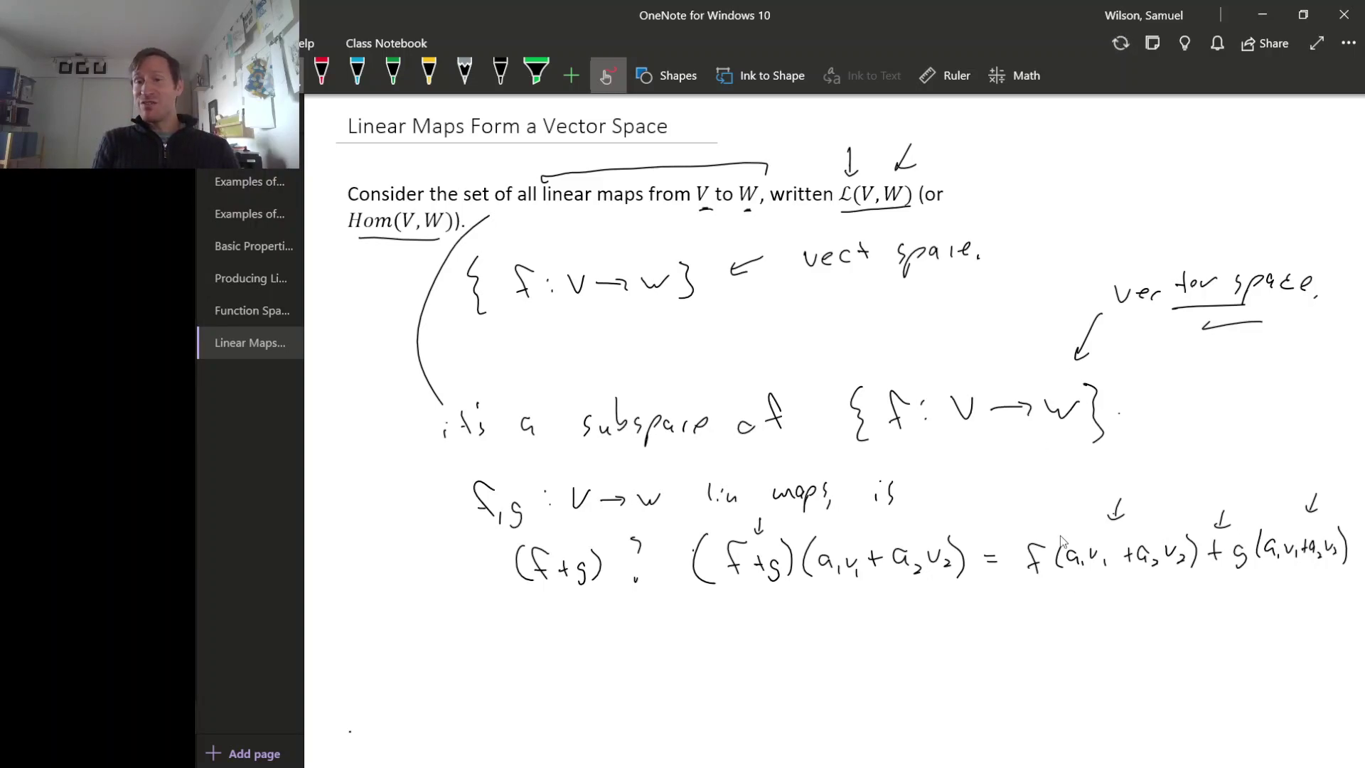
left_click_drag(1050, 500, 1053, 516)
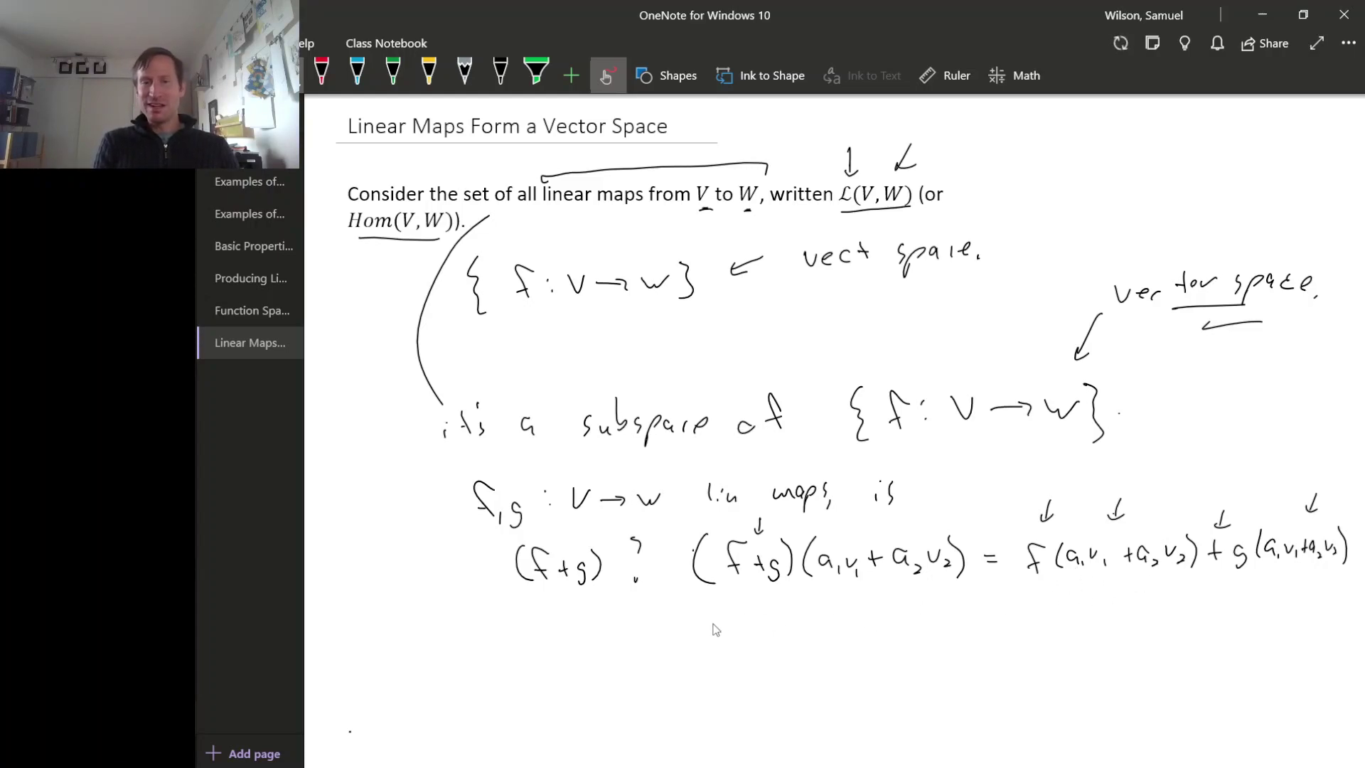
- Write the expanded line = a₁f(v₁)+a₂f(v₂)+a₁g(v₁)+a₂g(v₂)
left_click_drag(703, 621, 714, 623)
left_click_drag(704, 628, 715, 630)
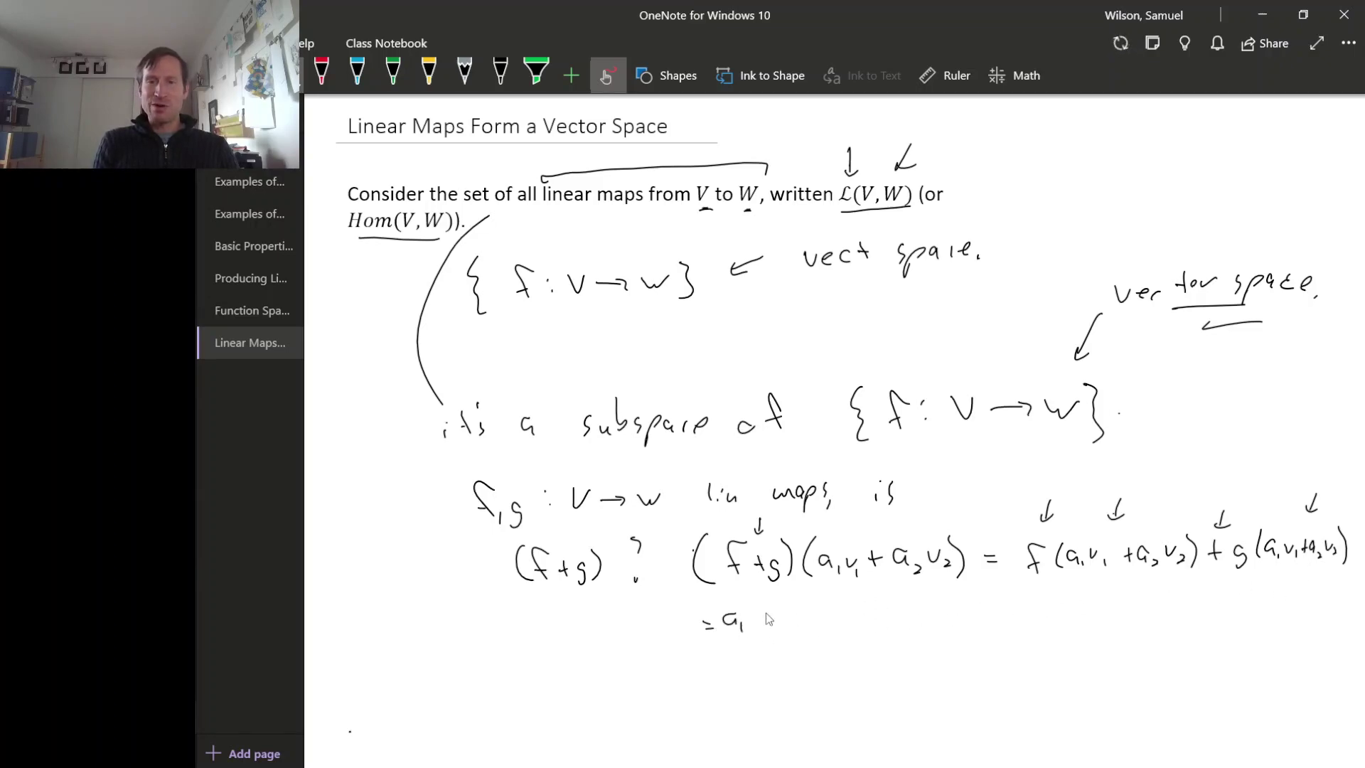
left_click_drag(751, 618, 764, 618)
left_click_drag(780, 610, 793, 631)
mouse_move(797, 607)
left_mouse_down()
mouse_move(798, 631)
mouse_move(823, 620)
left_mouse_up()
mouse_move(817, 614)
left_mouse_down()
mouse_move(817, 627)
mouse_move(874, 629)
mouse_move(893, 612)
mouse_move(922, 627)
left_mouse_up()
left_click_drag(914, 617, 952, 626)
mouse_move(954, 620)
left_mouse_down()
mouse_move(961, 644)
mouse_move(1005, 621)
left_mouse_up()
mouse_move(1009, 600)
left_mouse_down()
mouse_move(1013, 625)
mouse_move(1081, 630)
left_mouse_up()
mouse_move(1102, 600)
left_mouse_down()
mouse_move(1097, 618)
mouse_move(1118, 604)
mouse_move(1124, 621)
left_mouse_up()
left_click_drag(1126, 598, 1129, 623)
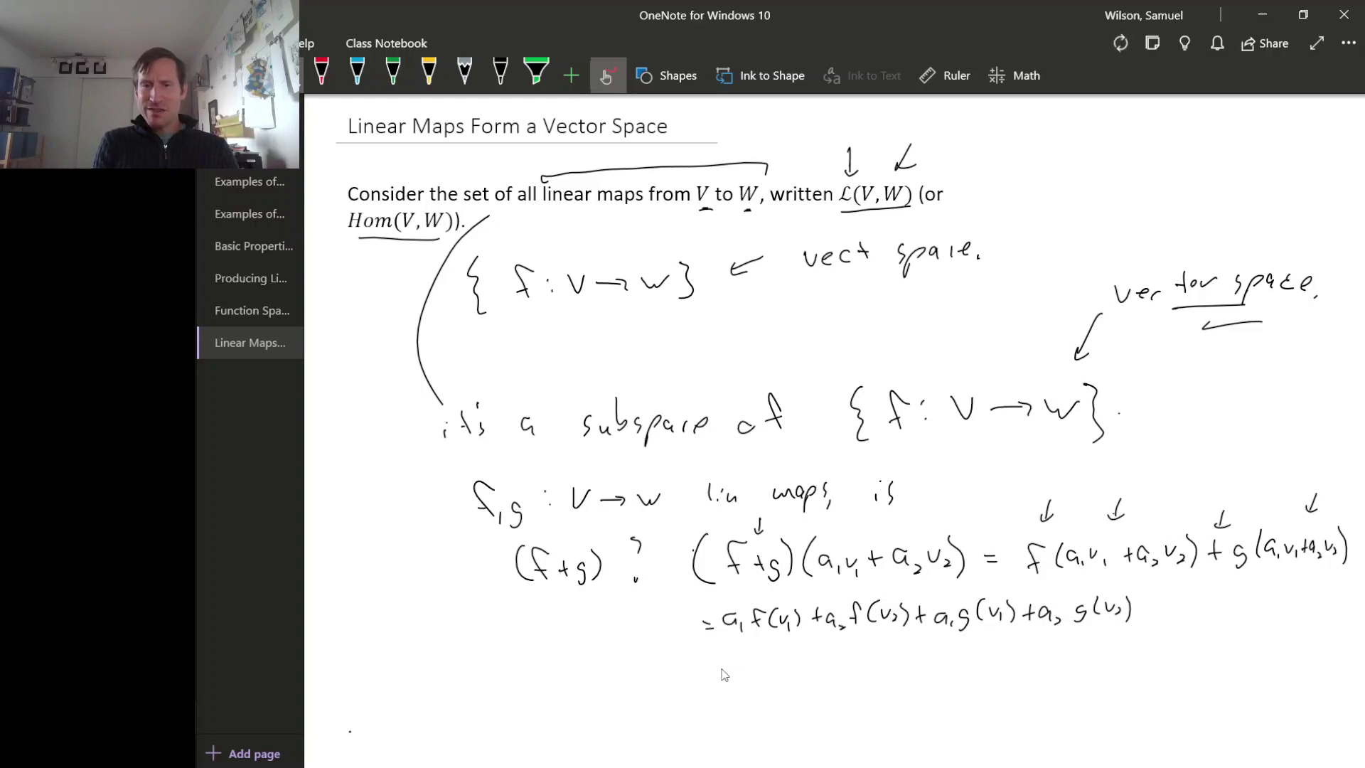
- Underline matching terms and write the regrouped line = a₁(f(v₁)+g(v₁)) + a₂(f(v₂)+g(v₂))
left_click_drag(712, 667, 722, 668)
left_click_drag(714, 676, 726, 676)
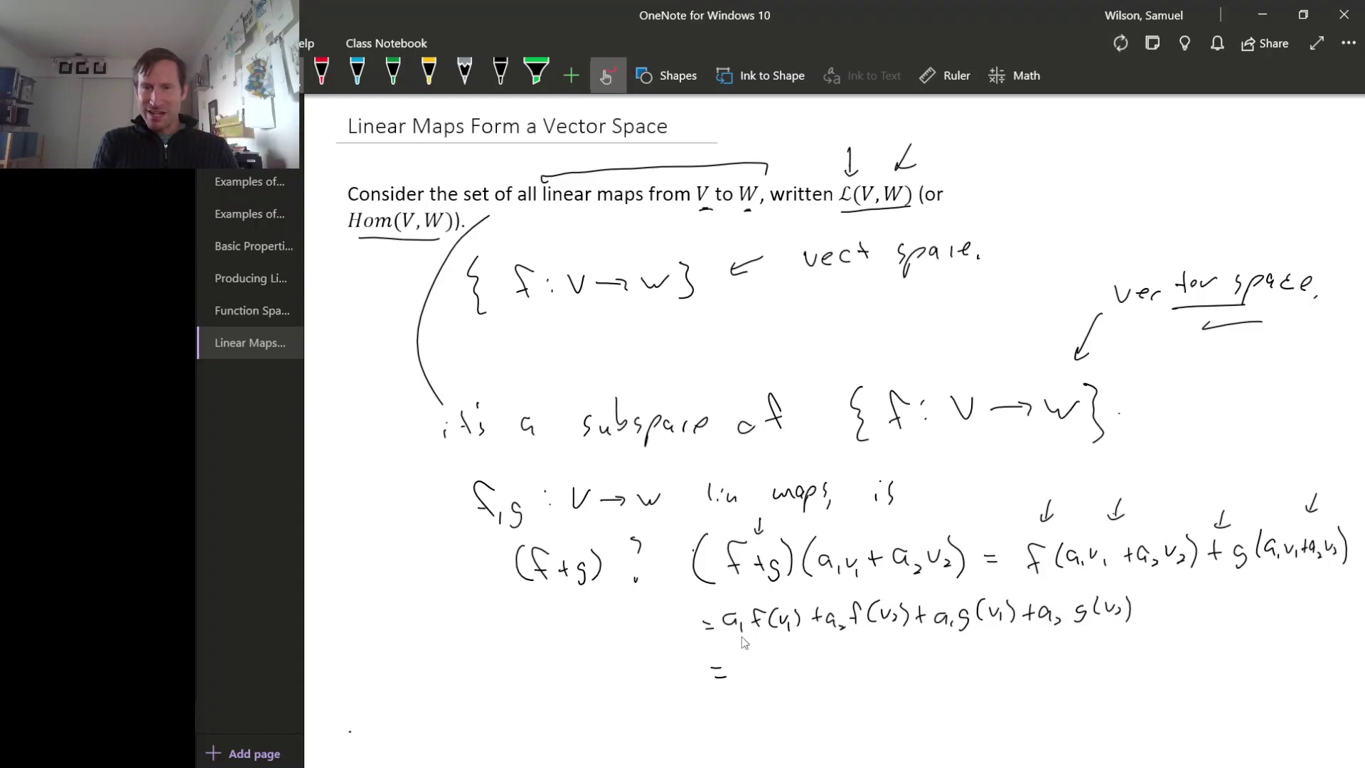
left_click_drag(954, 638, 967, 637)
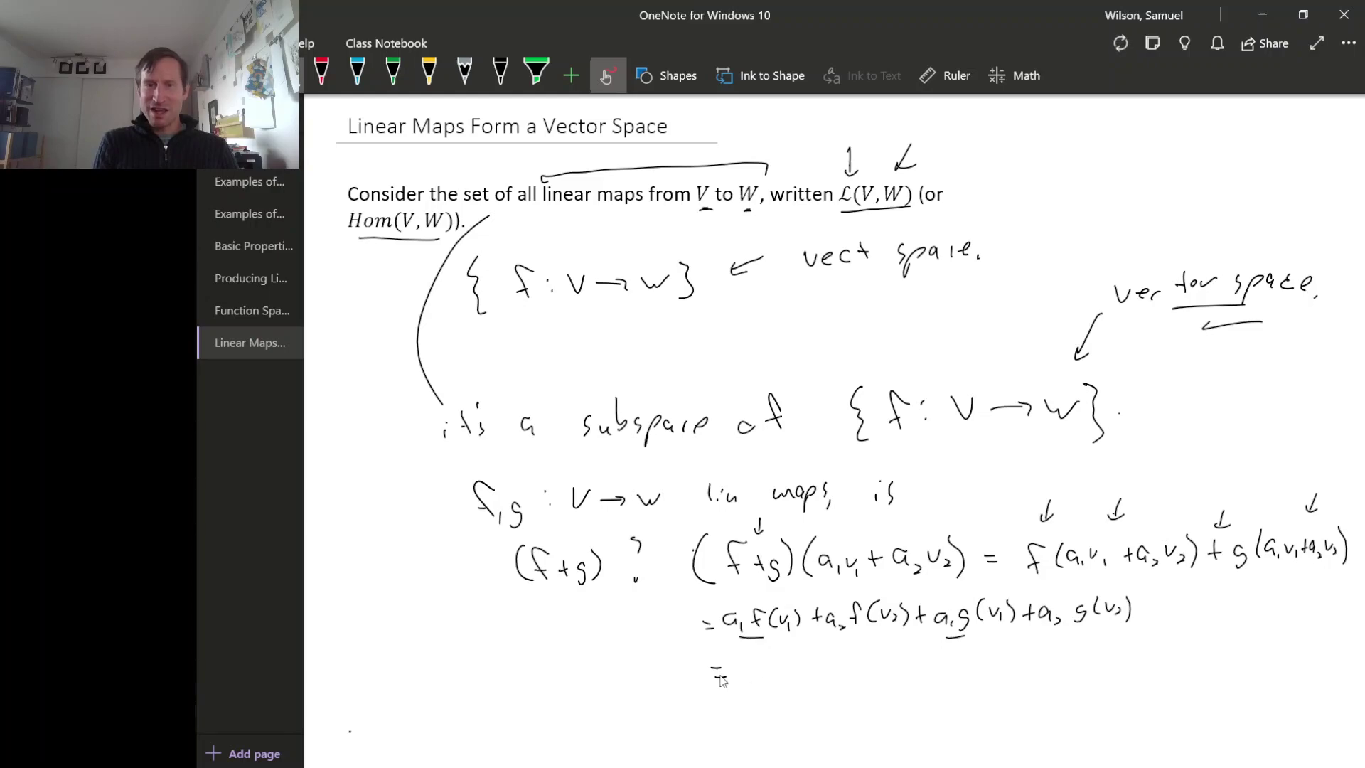
mouse_move(750, 674)
left_mouse_down()
mouse_move(746, 687)
mouse_move(762, 688)
mouse_move(792, 674)
left_mouse_up()
mouse_move(804, 666)
left_mouse_down()
mouse_move(801, 681)
mouse_move(818, 674)
mouse_move(821, 687)
mouse_move(933, 674)
left_mouse_up()
left_click_drag(864, 639, 839, 641)
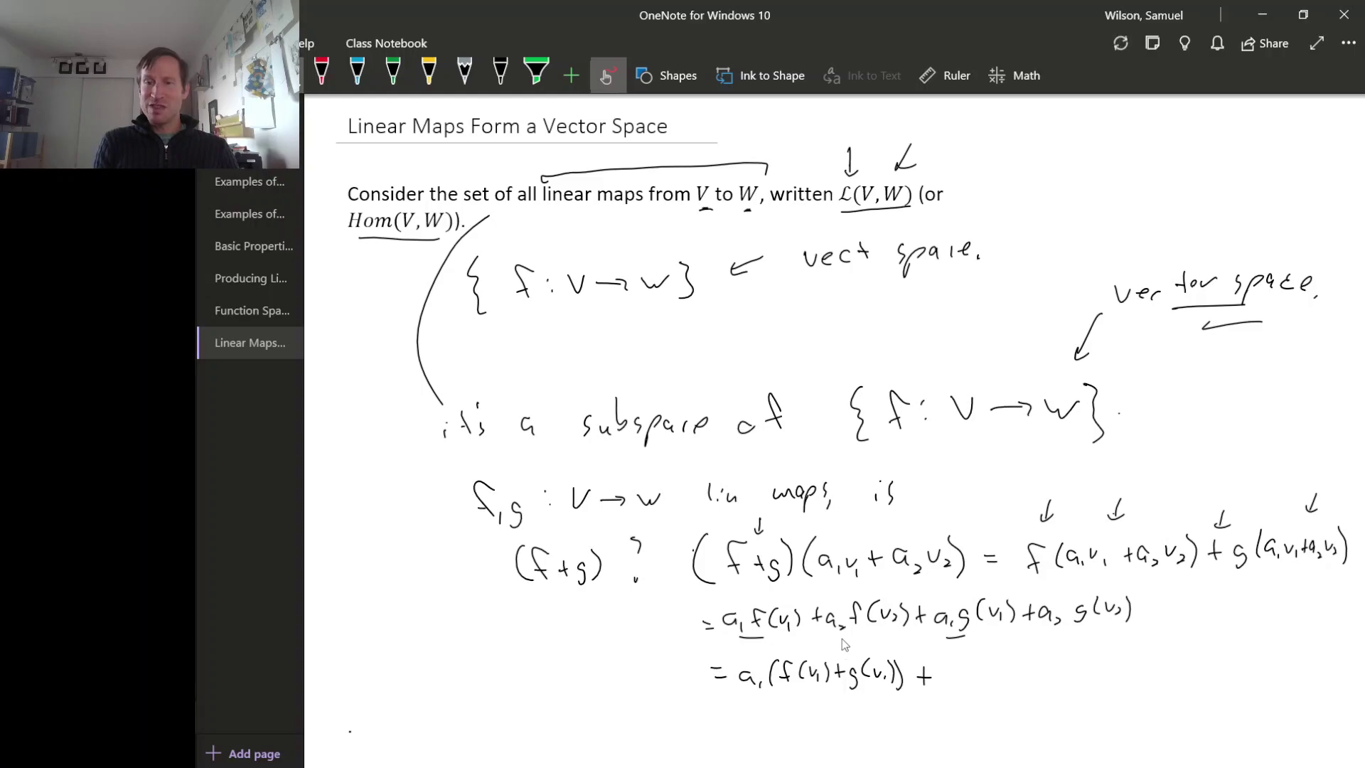
left_click_drag(1066, 630, 1048, 632)
mouse_move(961, 670)
left_mouse_down()
mouse_move(972, 697)
mouse_move(1004, 661)
mouse_move(1008, 690)
mouse_move(1061, 673)
left_mouse_up()
left_click_drag(1055, 664, 1055, 681)
mouse_move(1075, 667)
left_mouse_down()
mouse_move(1070, 687)
mouse_move(1115, 669)
mouse_move(1123, 684)
left_mouse_up()
mouse_move(1121, 662)
left_mouse_down()
mouse_move(1124, 688)
mouse_move(1133, 679)
left_mouse_up()
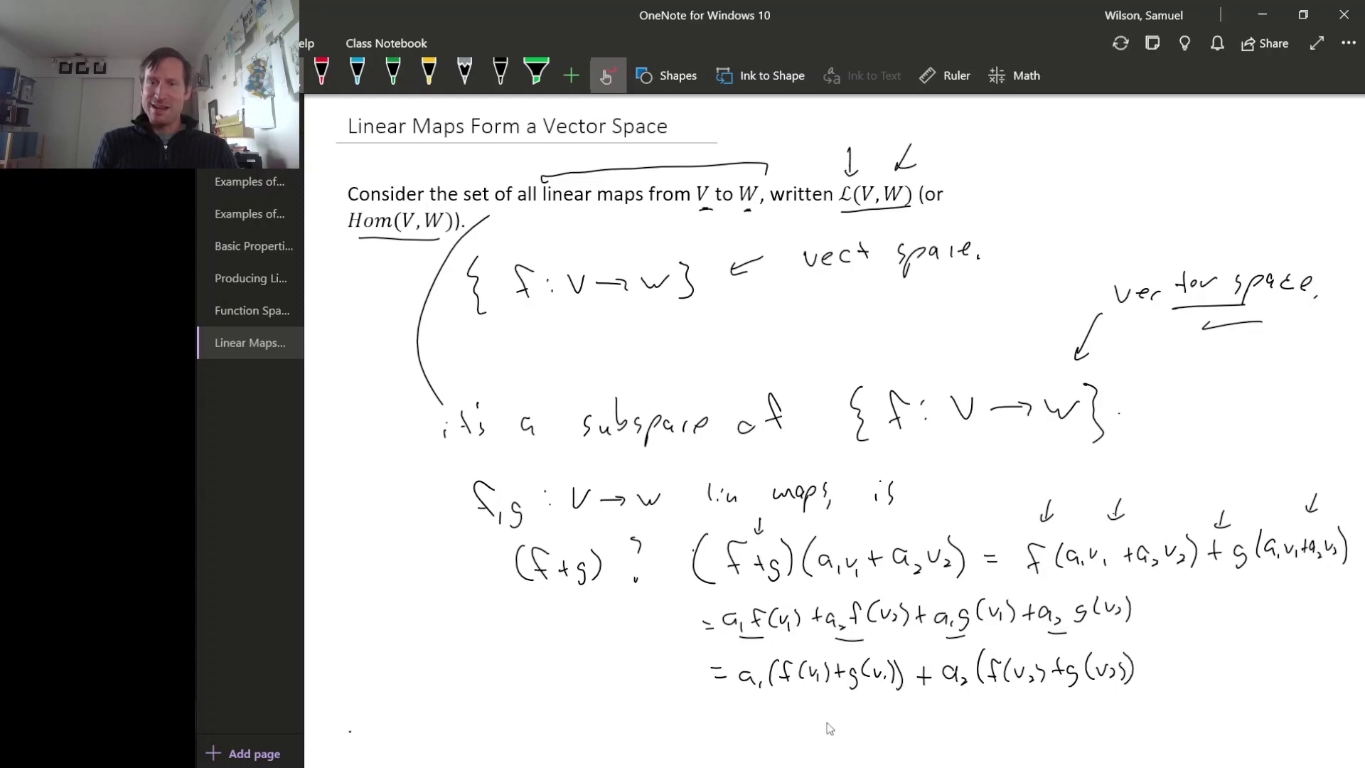
- Write = a₁(f+g)(v₁)+a₂(f+g)(v₂). with underbraces, and arrows at (f+g) and this line
left_click_drag(754, 733, 831, 740)
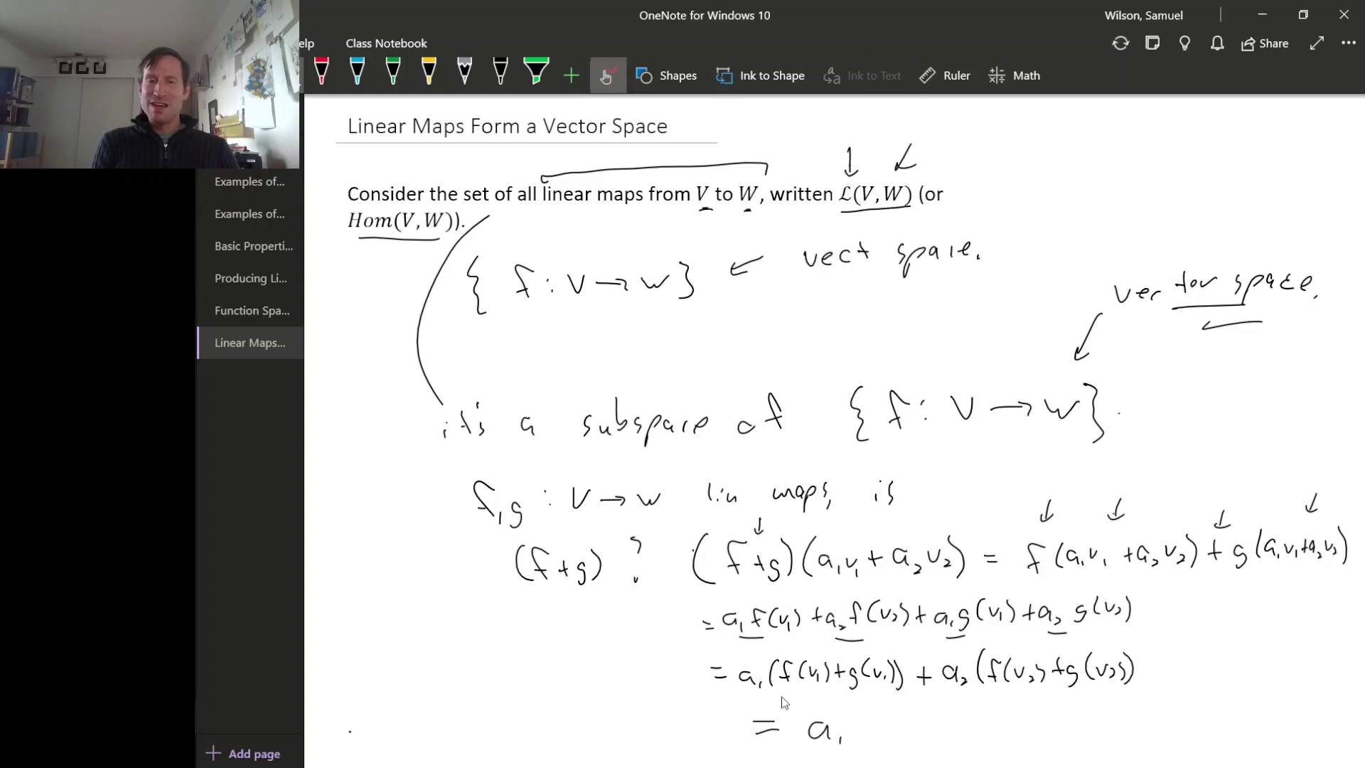
mouse_move(782, 698)
left_mouse_down()
mouse_move(863, 698)
mouse_move(842, 699)
left_mouse_up()
mouse_move(841, 700)
left_mouse_down()
mouse_move(876, 741)
mouse_move(888, 729)
left_mouse_up()
mouse_move(892, 731)
left_mouse_down()
mouse_move(907, 730)
mouse_move(909, 758)
mouse_move(1062, 741)
left_mouse_up()
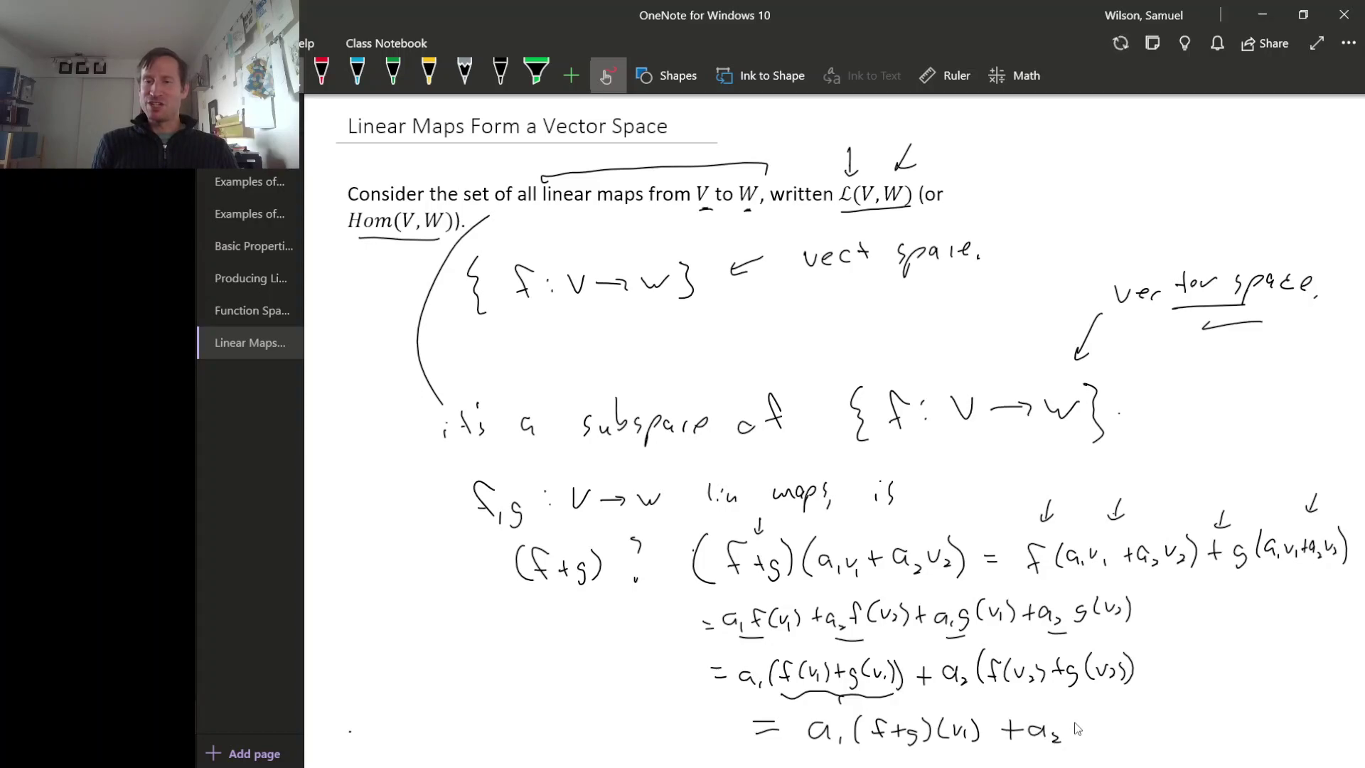
left_click_drag(1085, 715, 1077, 737)
mouse_move(1070, 725)
left_mouse_down()
mouse_move(1088, 722)
mouse_move(1069, 740)
left_mouse_up()
mouse_move(1102, 718)
left_mouse_down()
mouse_move(1111, 747)
mouse_move(1166, 717)
mouse_move(1175, 736)
mouse_move(1188, 722)
mouse_move(1182, 735)
left_mouse_up()
left_click(1193, 731)
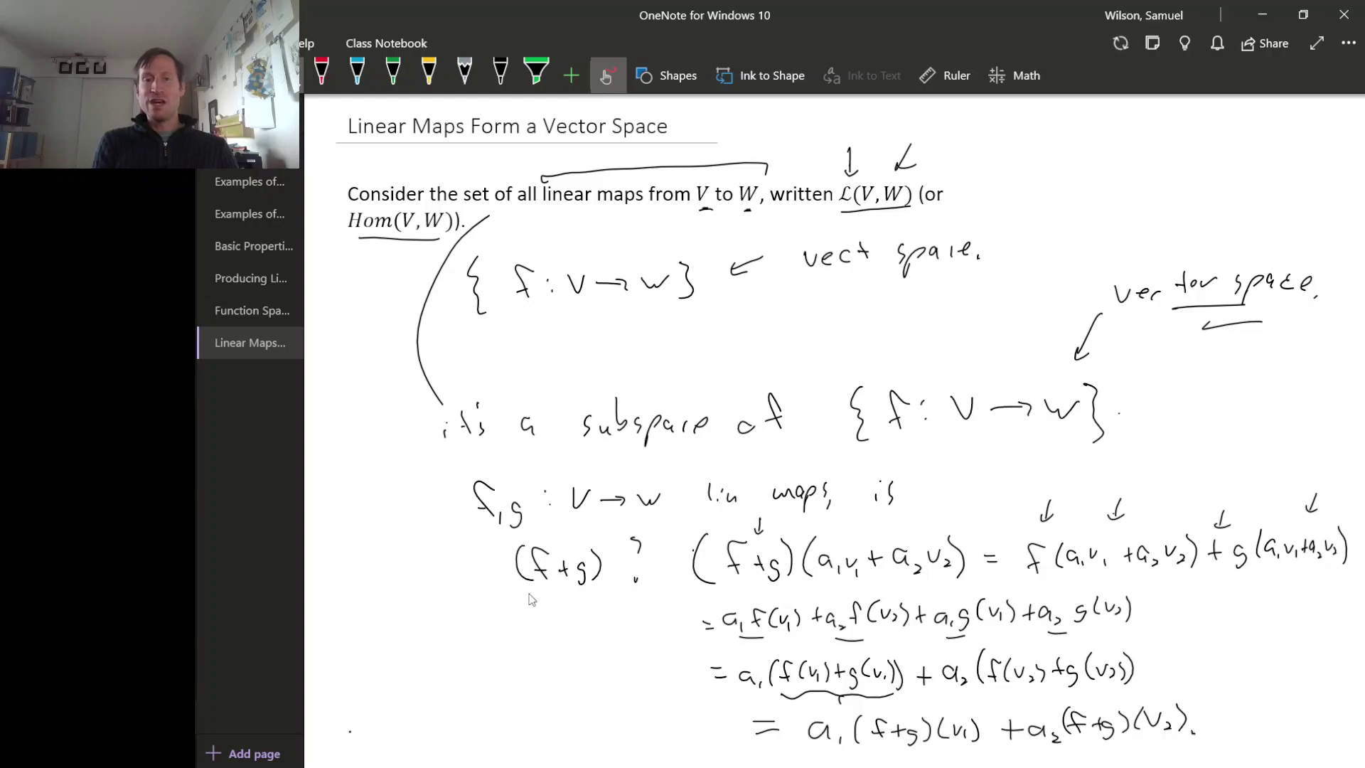
left_click_drag(557, 600, 562, 605)
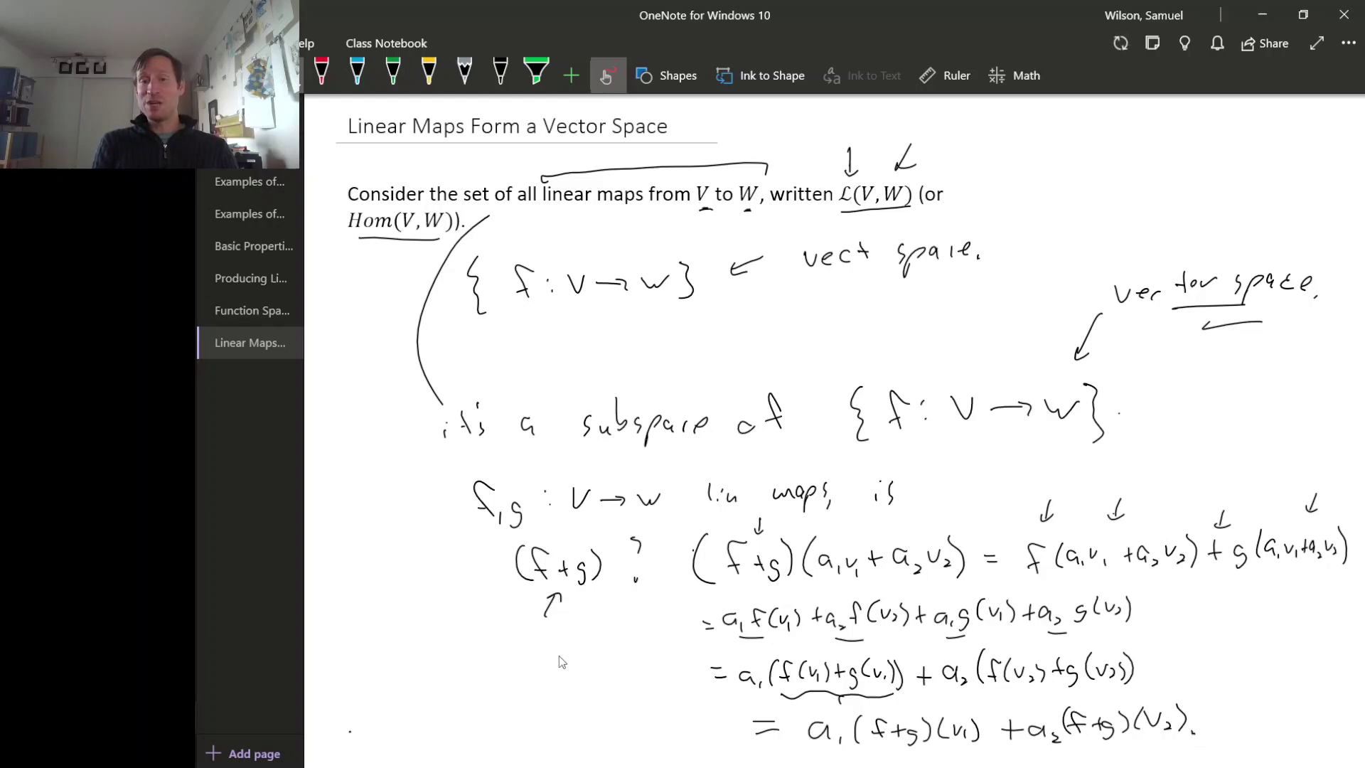
mouse_move(715, 702)
left_mouse_down()
mouse_move(765, 706)
mouse_move(750, 715)
left_mouse_up()
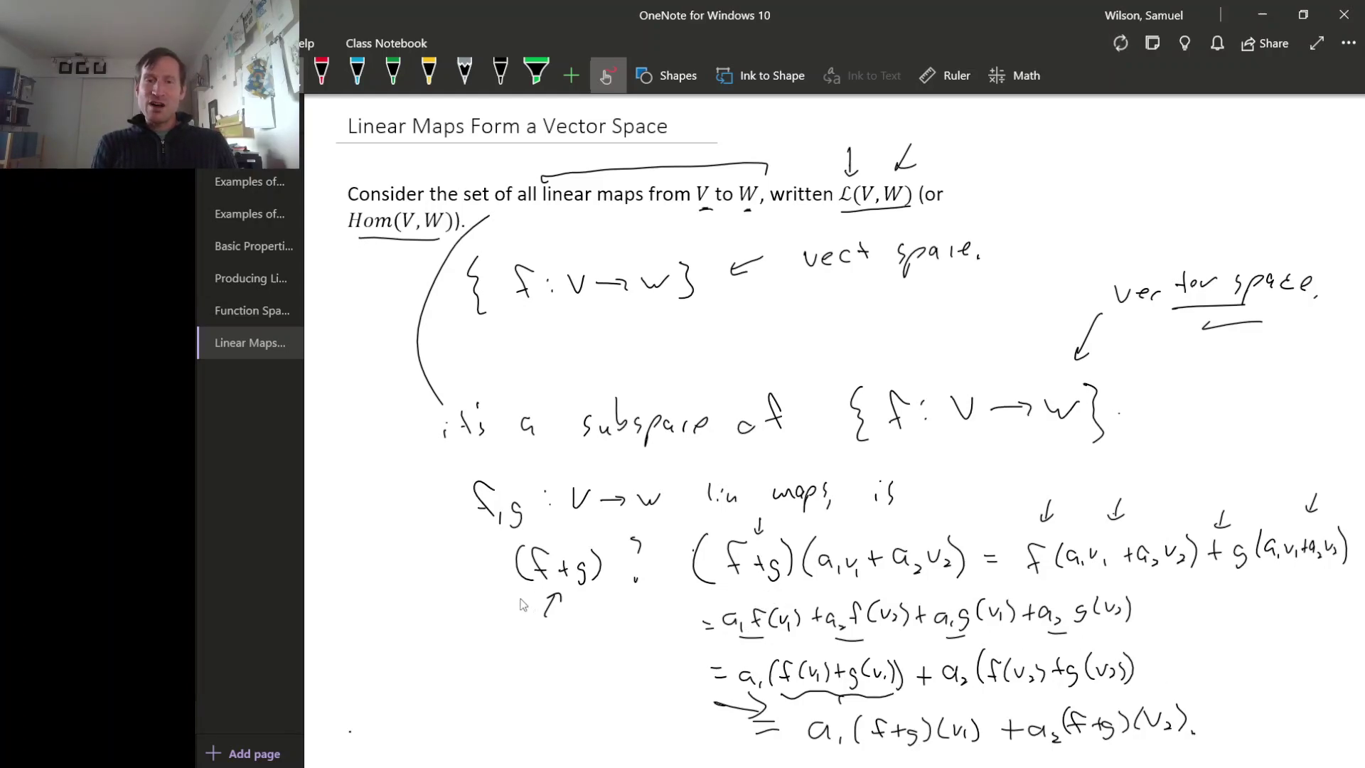
- Write (αf) under the (f+g) arrow, underline V and W, box L(V,W) and add two arrows at it
mouse_move(523, 659)
left_mouse_down()
mouse_move(546, 659)
mouse_move(513, 683)
left_mouse_up()
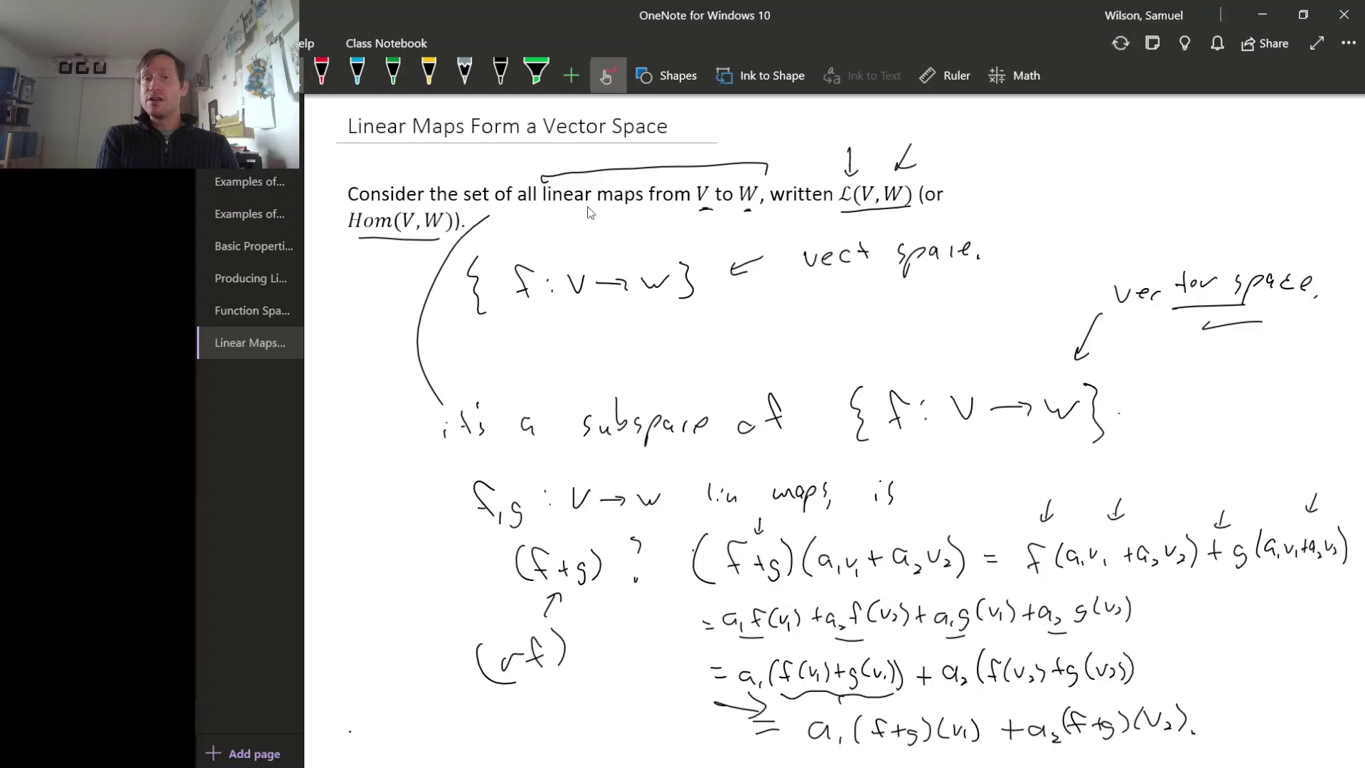
left_click_drag(688, 210, 758, 208)
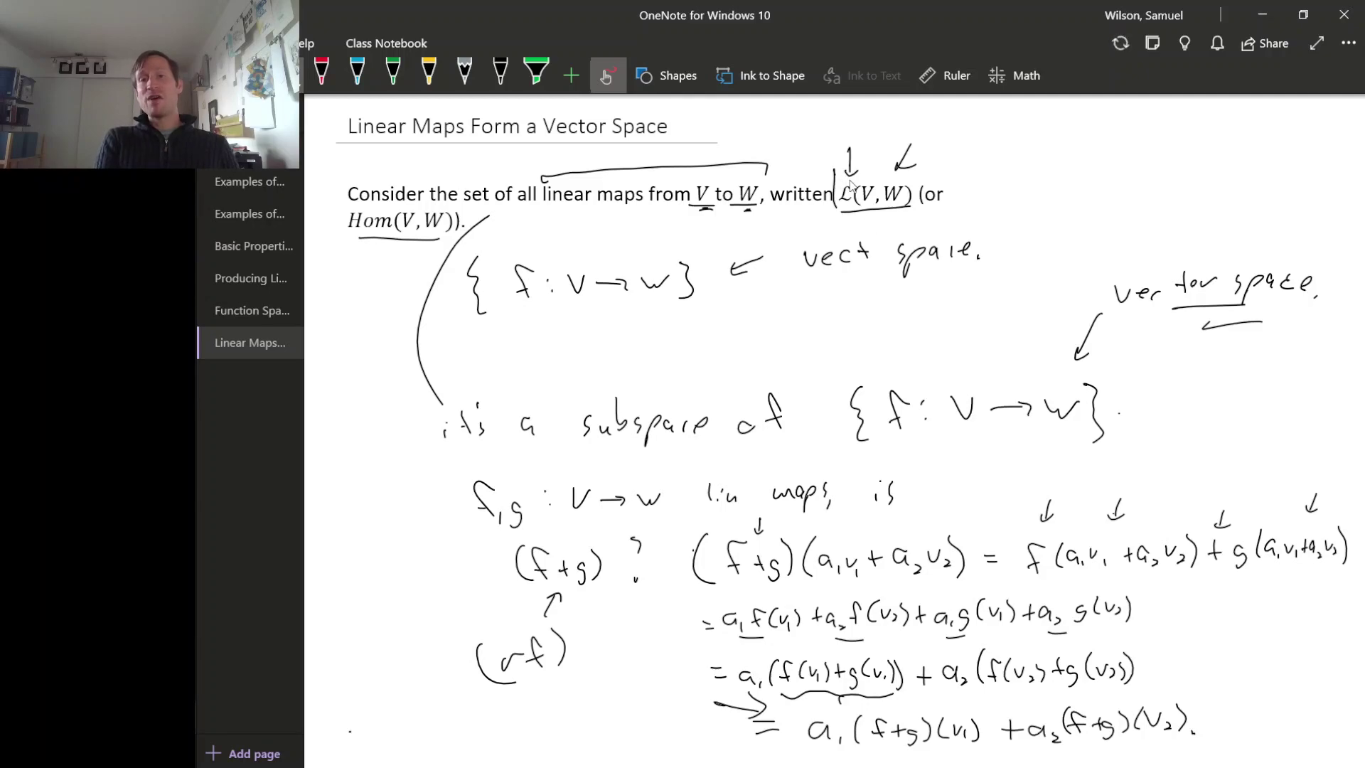
mouse_move(851, 184)
left_mouse_down()
mouse_move(915, 180)
mouse_move(911, 210)
left_mouse_up()
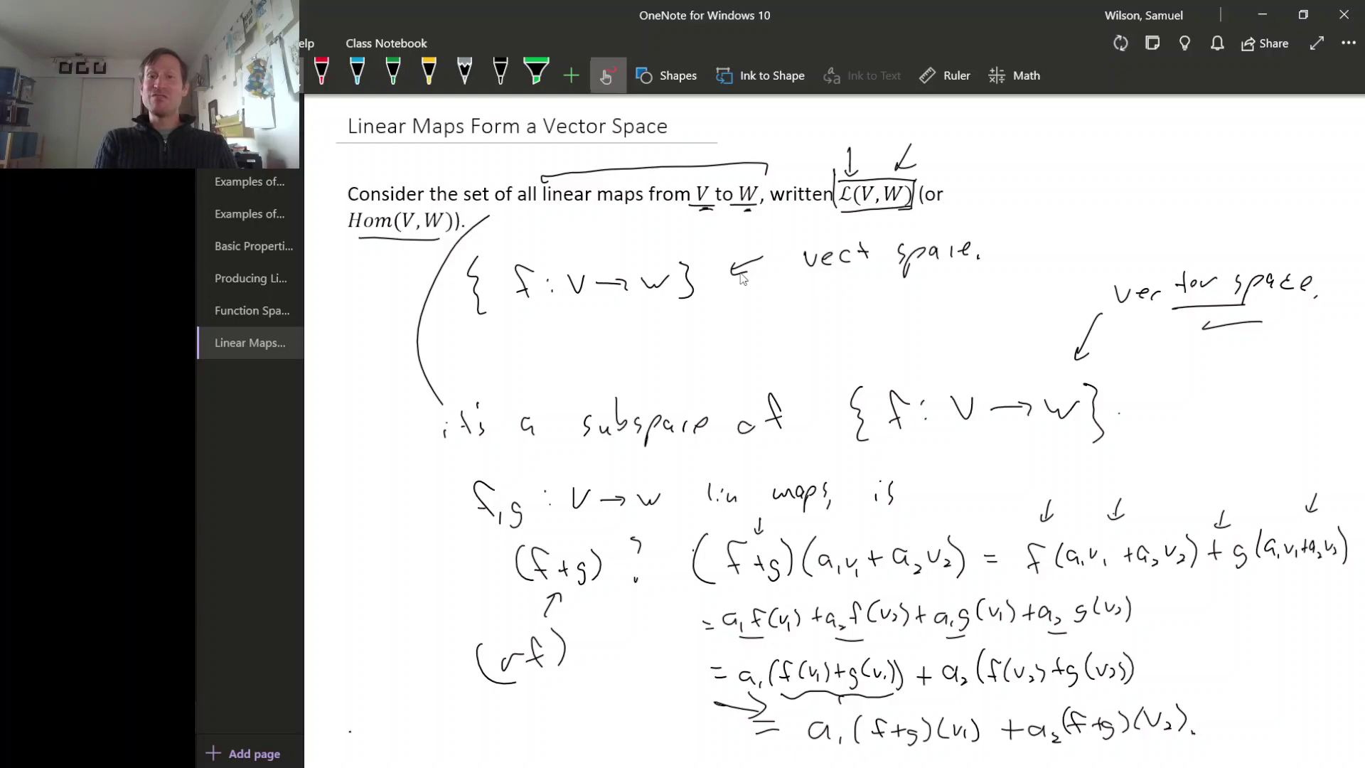
left_click_drag(964, 141, 924, 182)
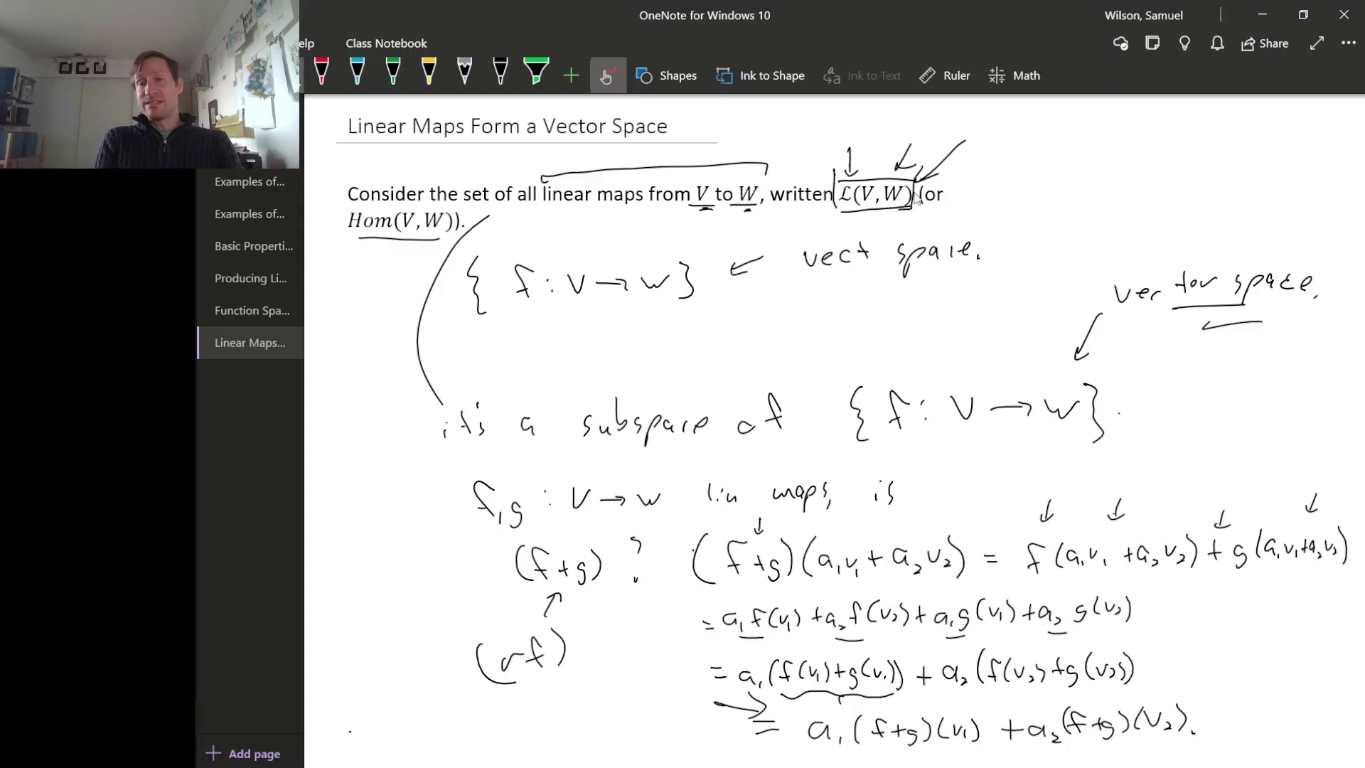
left_click_drag(983, 149, 942, 184)
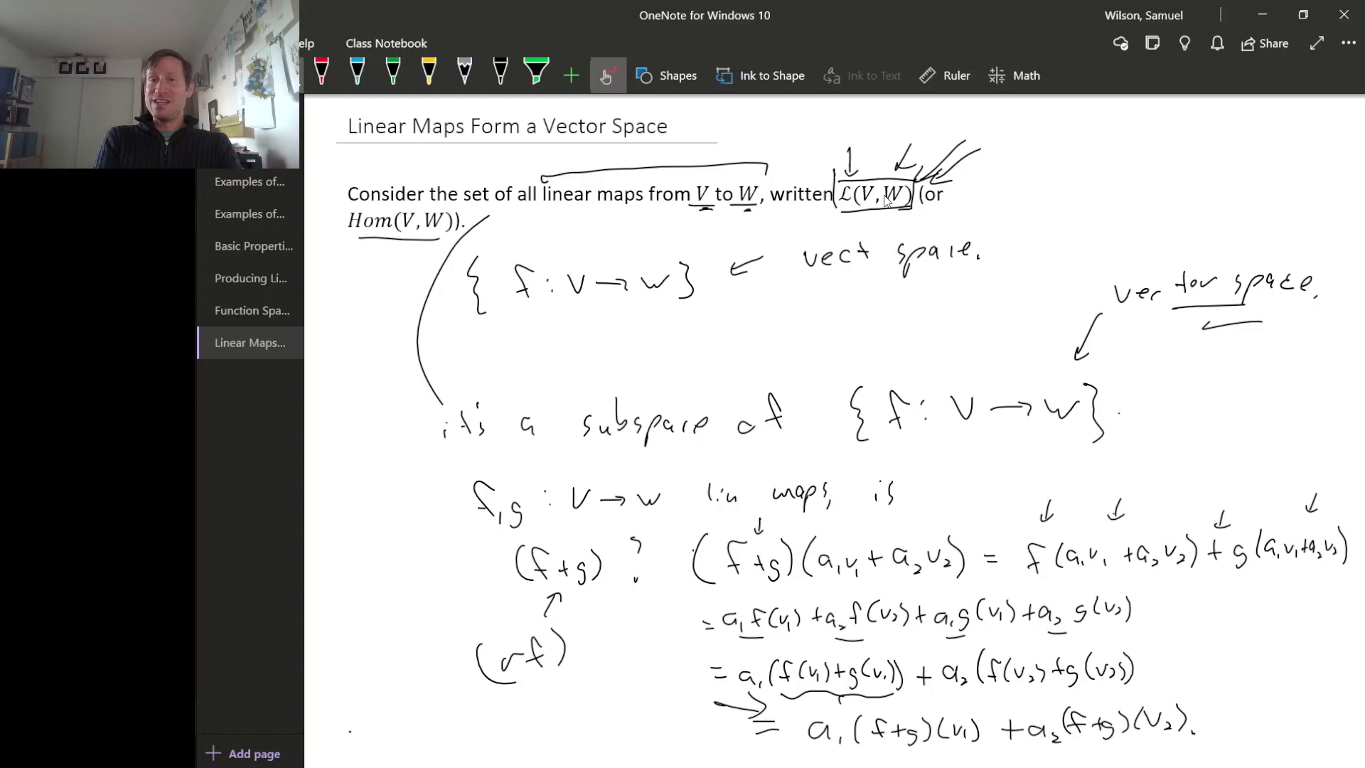
- Below Special Case, handwrite aut(V) = L(V,V) and "linear maps : V → V", with an arrow at L(V,V)
scroll(885, 210, "down", 6)
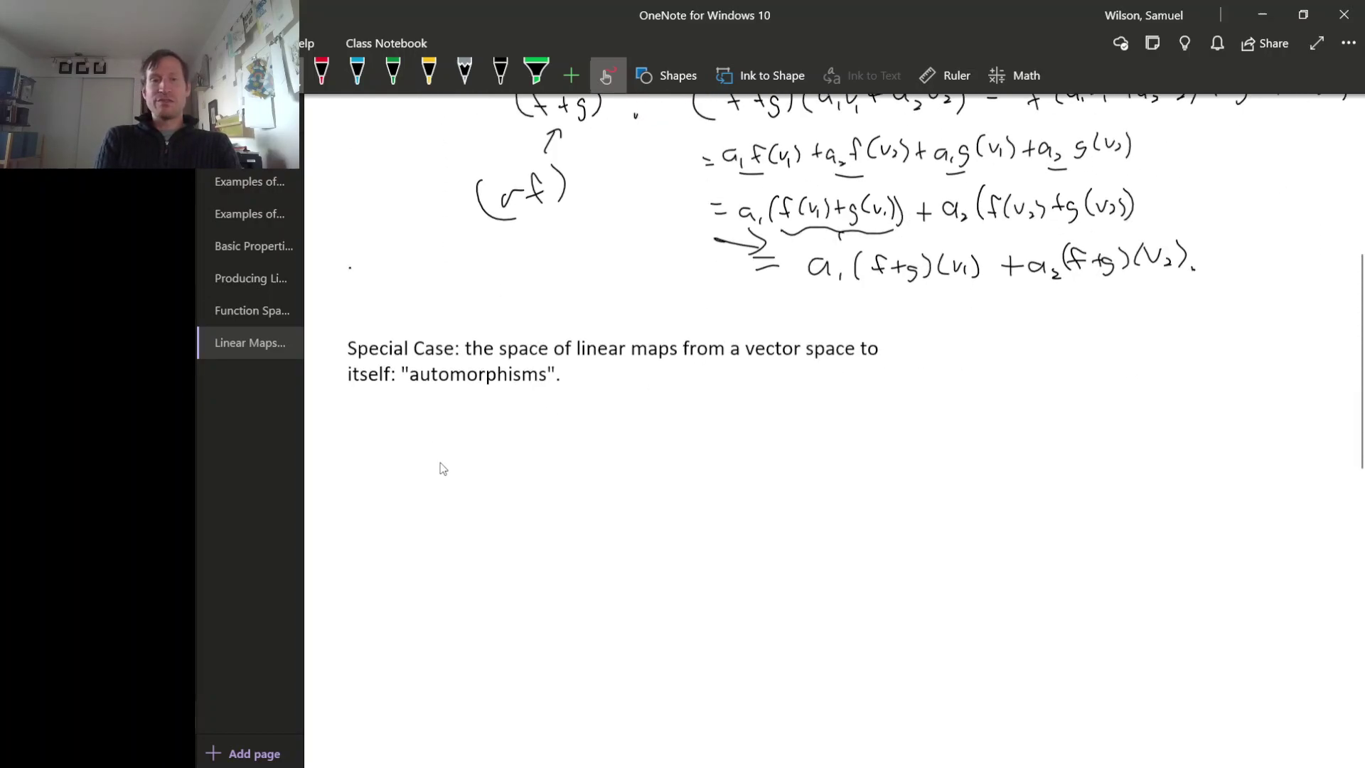
mouse_move(481, 427)
left_mouse_down()
mouse_move(527, 411)
mouse_move(539, 428)
left_mouse_up()
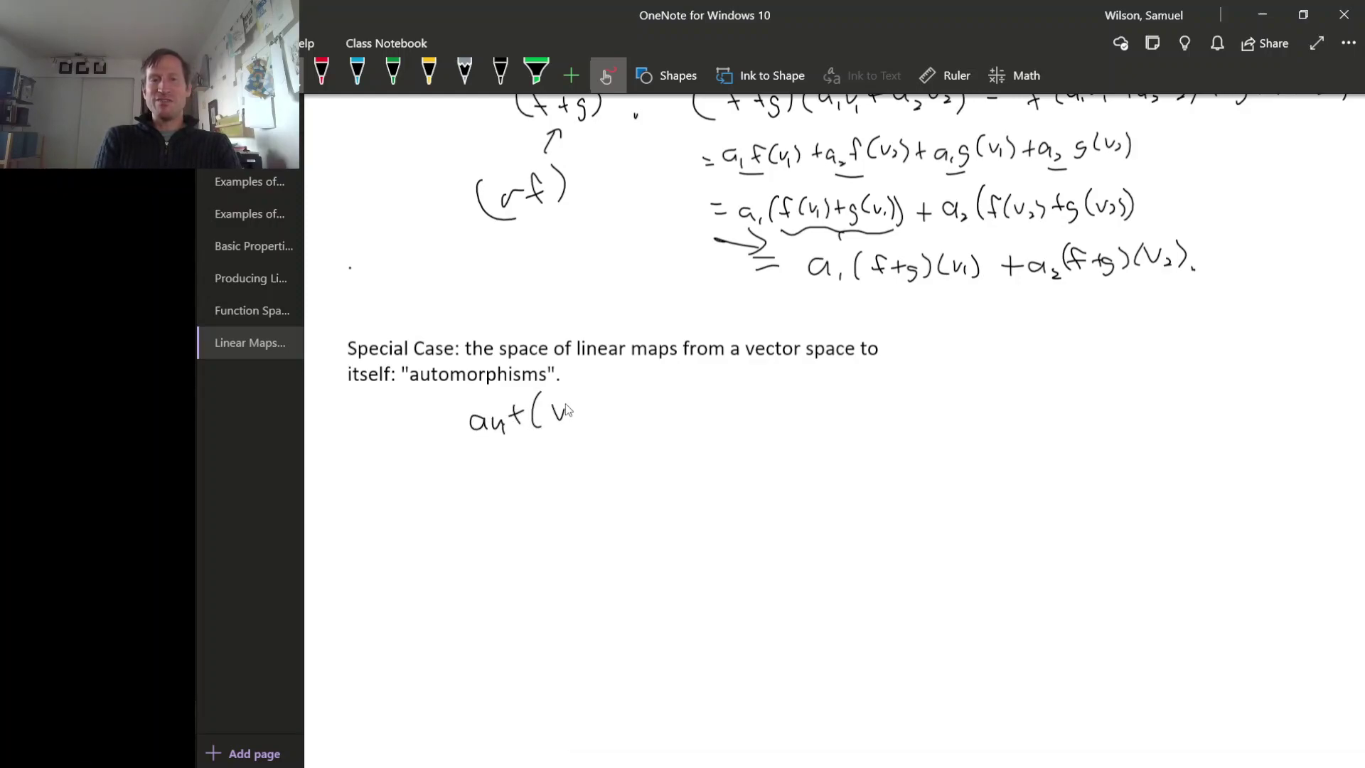
mouse_move(612, 410)
left_mouse_down()
mouse_move(704, 439)
mouse_move(756, 407)
left_mouse_up()
mouse_move(768, 424)
left_mouse_down()
mouse_move(790, 404)
mouse_move(799, 431)
left_mouse_up()
mouse_move(644, 481)
left_mouse_down()
mouse_move(681, 500)
mouse_move(824, 498)
mouse_move(876, 474)
mouse_move(992, 502)
left_mouse_up()
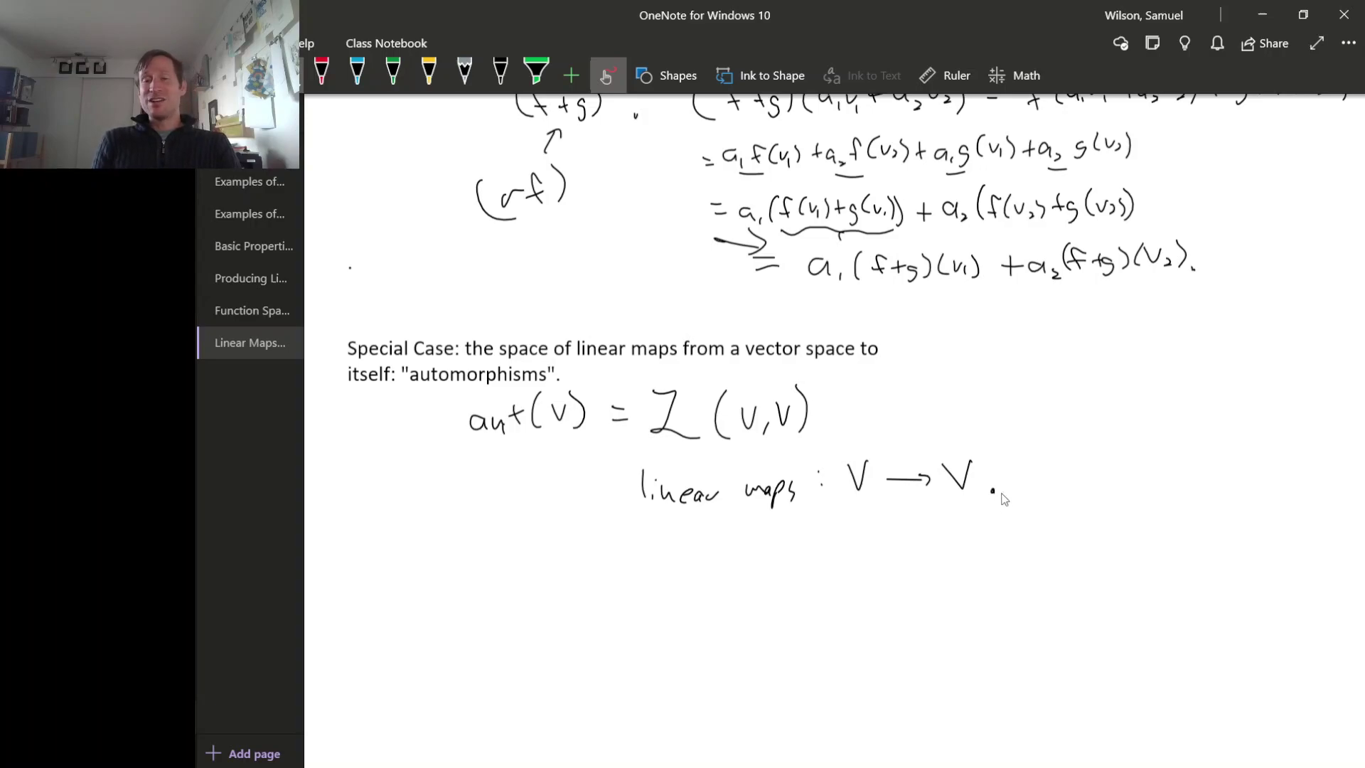
scroll(1003, 498, "up", 6)
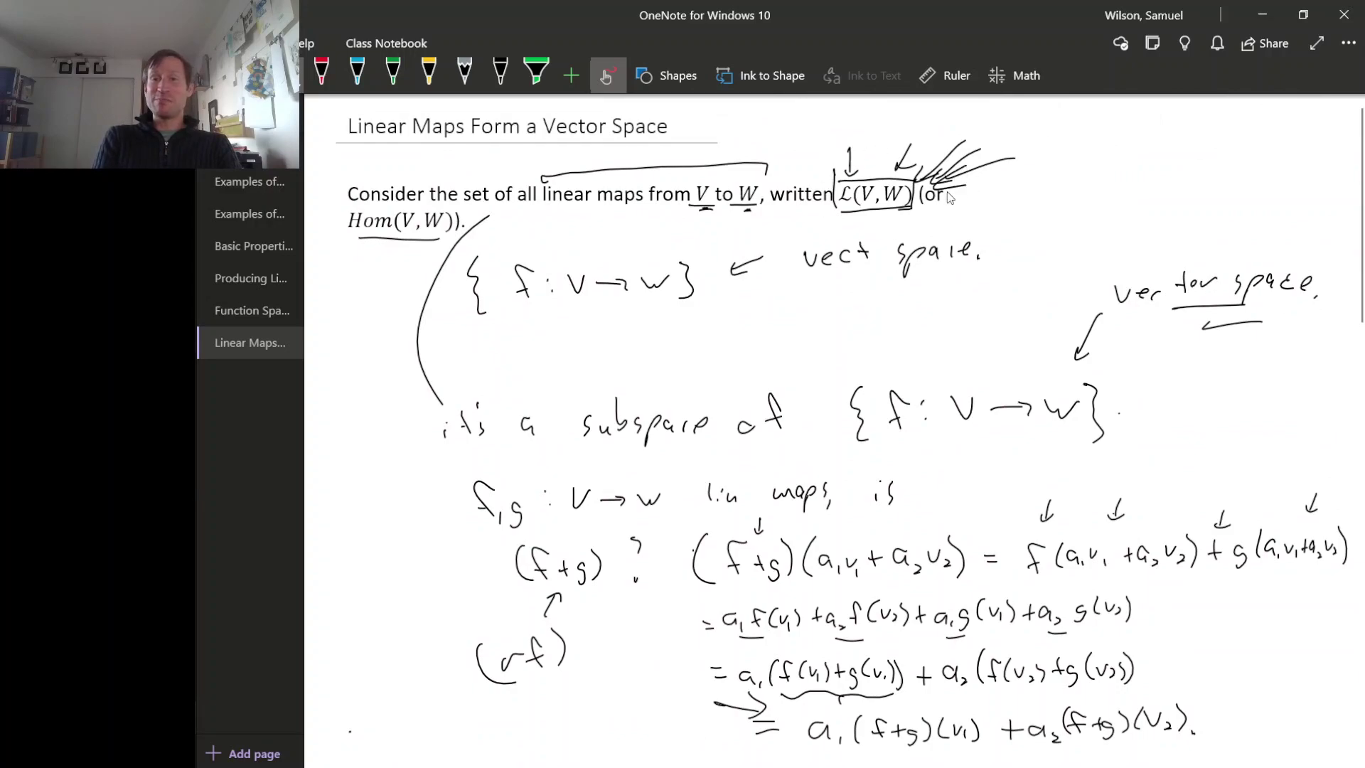
scroll(949, 496, "down", 5)
scroll(949, 496, "down", 1)
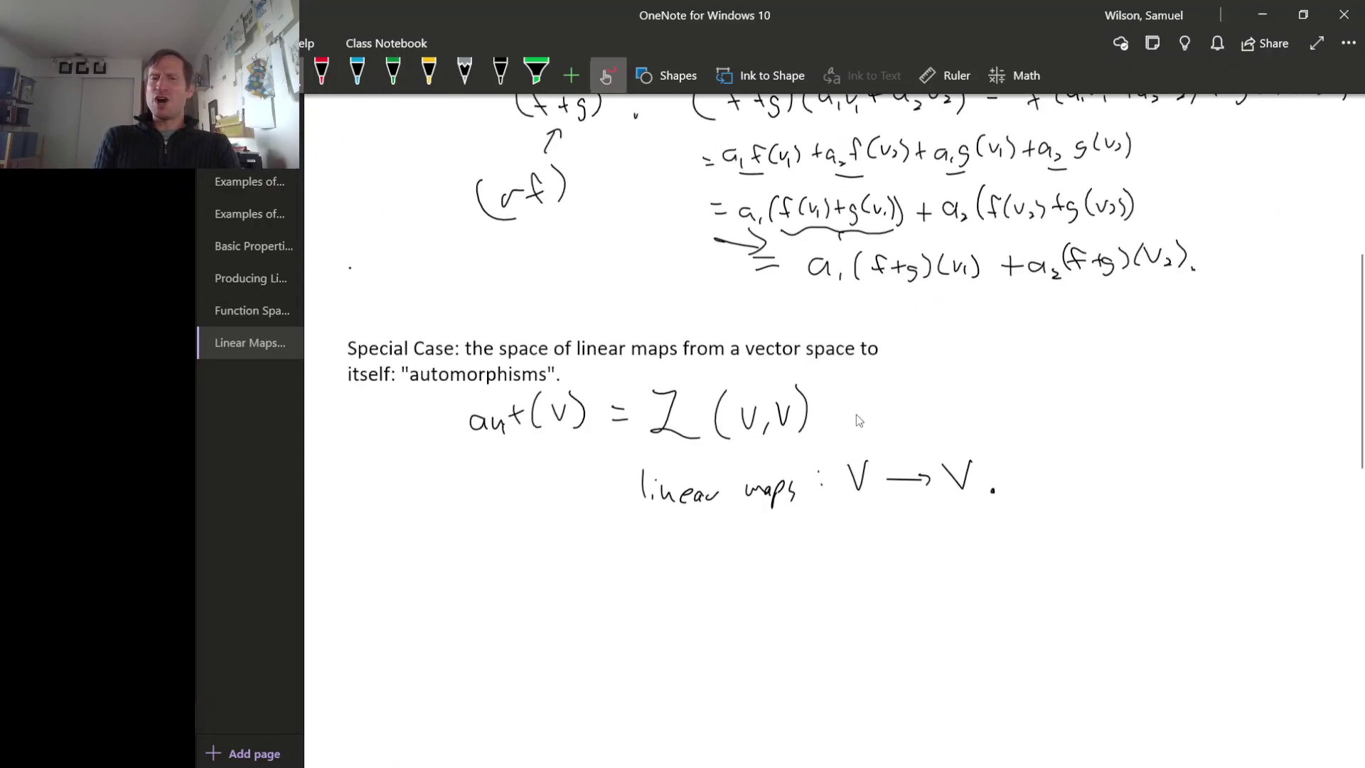
mouse_move(855, 398)
left_mouse_down()
mouse_move(832, 417)
mouse_move(876, 395)
left_mouse_up()
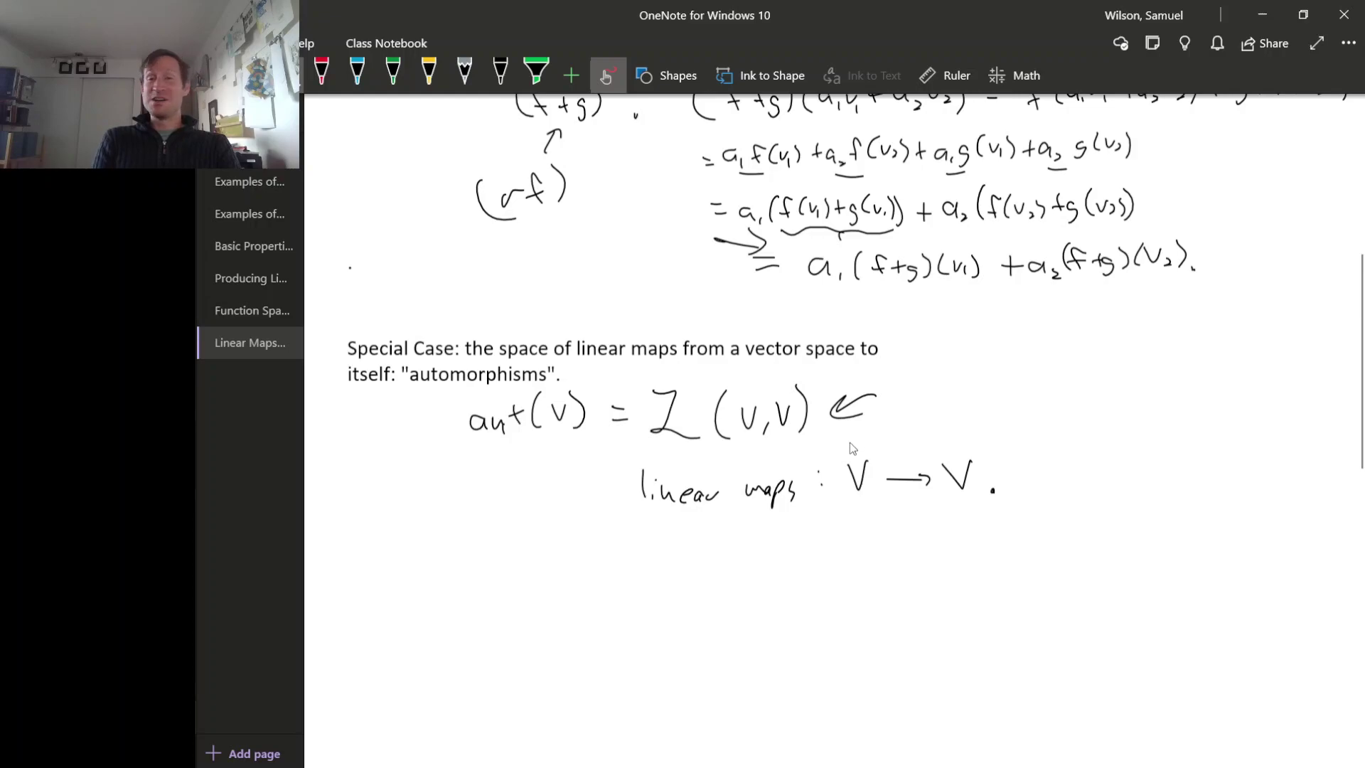